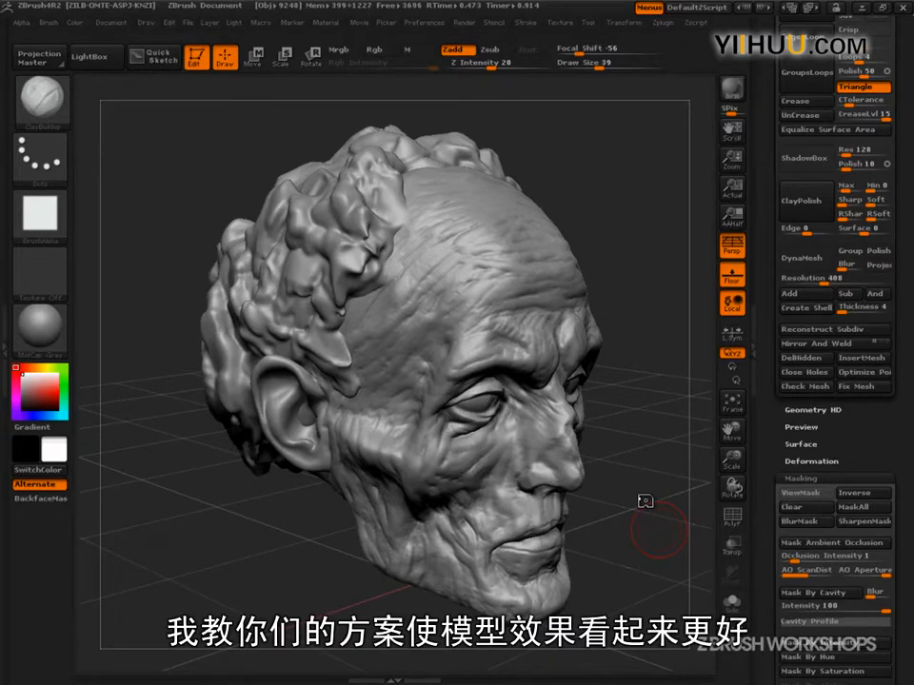
Step: Sculpt a ClayBuildup stroke on the hair clump above the temple
drag(646, 498, 684, 428)
mouse_move(381, 233)
mouse_down()
mouse_move(505, 225)
mouse_move(413, 295)
mouse_move(396, 276)
mouse_move(404, 268)
mouse_move(394, 278)
mouse_move(412, 282)
mouse_up()
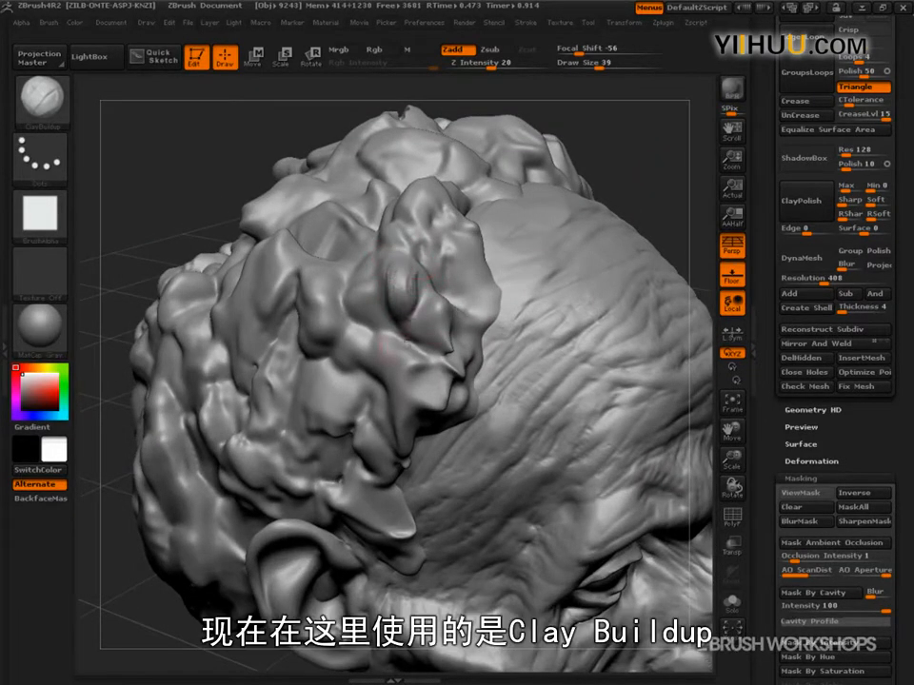
drag(609, 190, 709, 226)
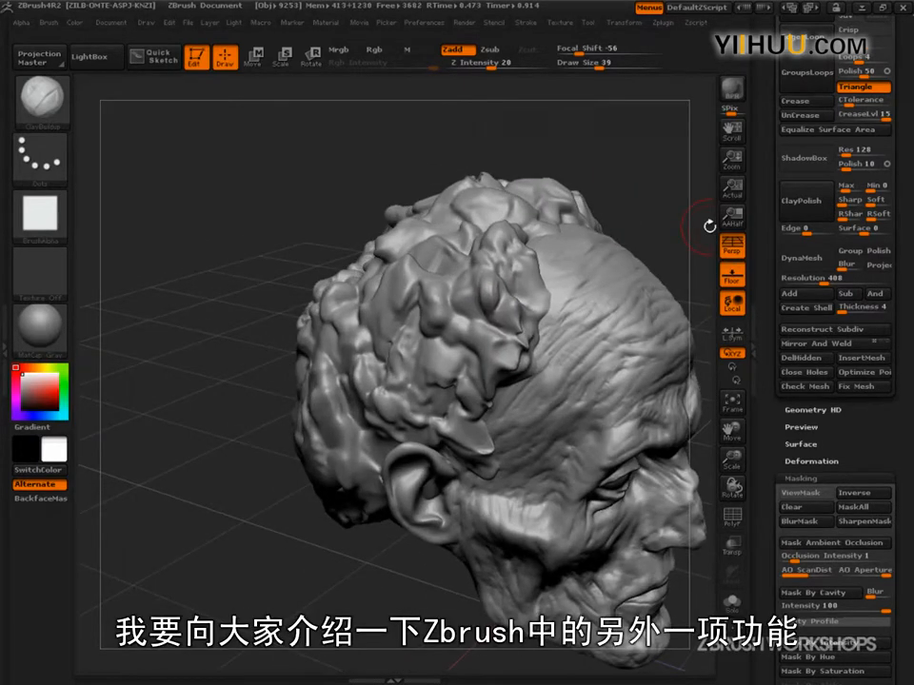
Step: Dock the Brush palette in the side tray, collapse its Depth section and reset its list of recent brushes
click(4, 277)
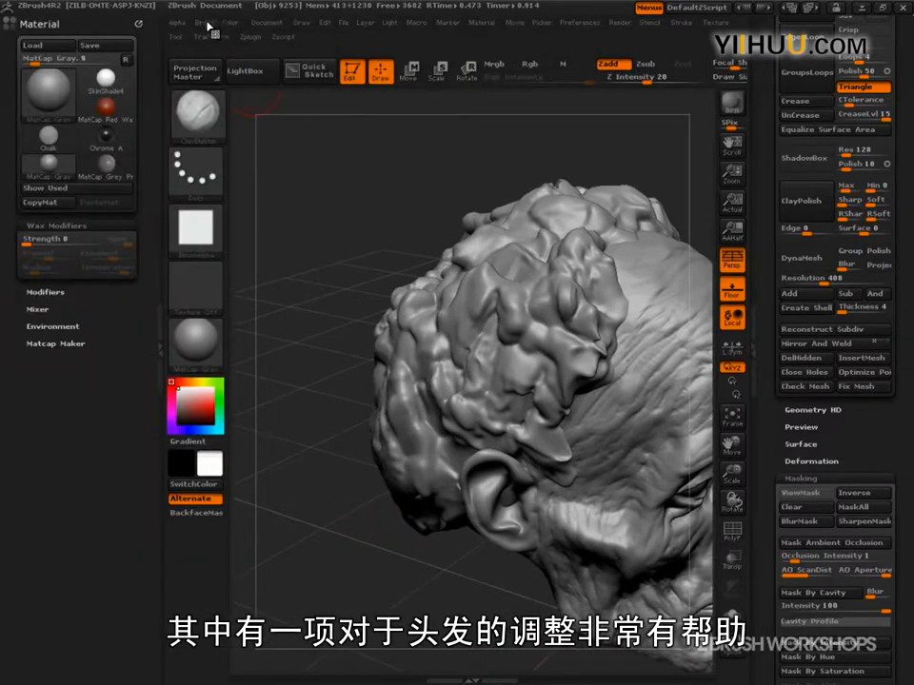
click(205, 22)
drag(201, 39, 67, 90)
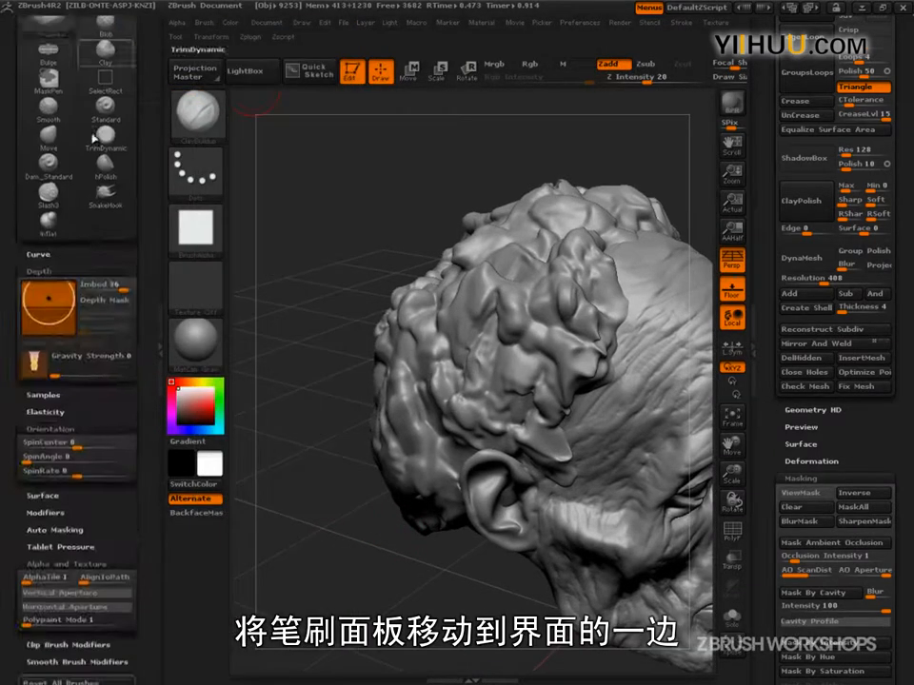
click(39, 234)
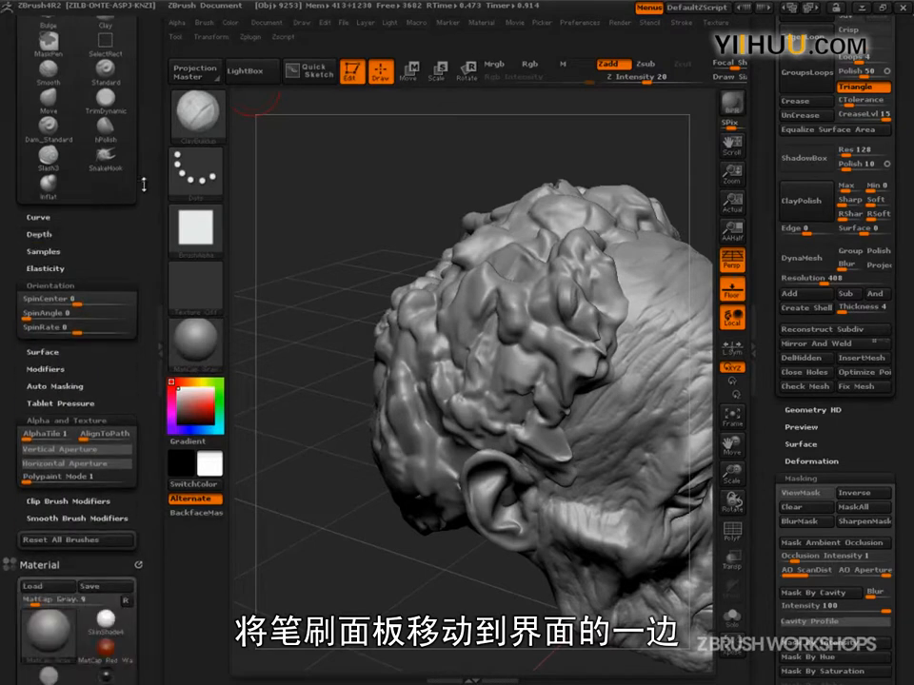
drag(134, 119, 133, 255)
click(127, 74)
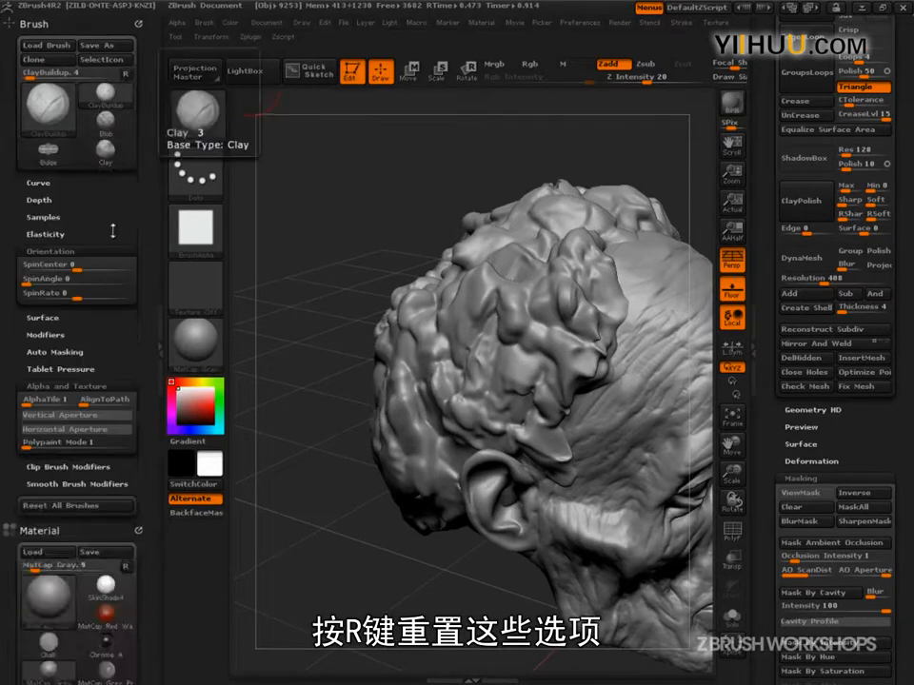
Step: Collapse the Orientation and Alpha and Texture sections and open the Size curve in the brush's Tablet Pressure settings
click(51, 251)
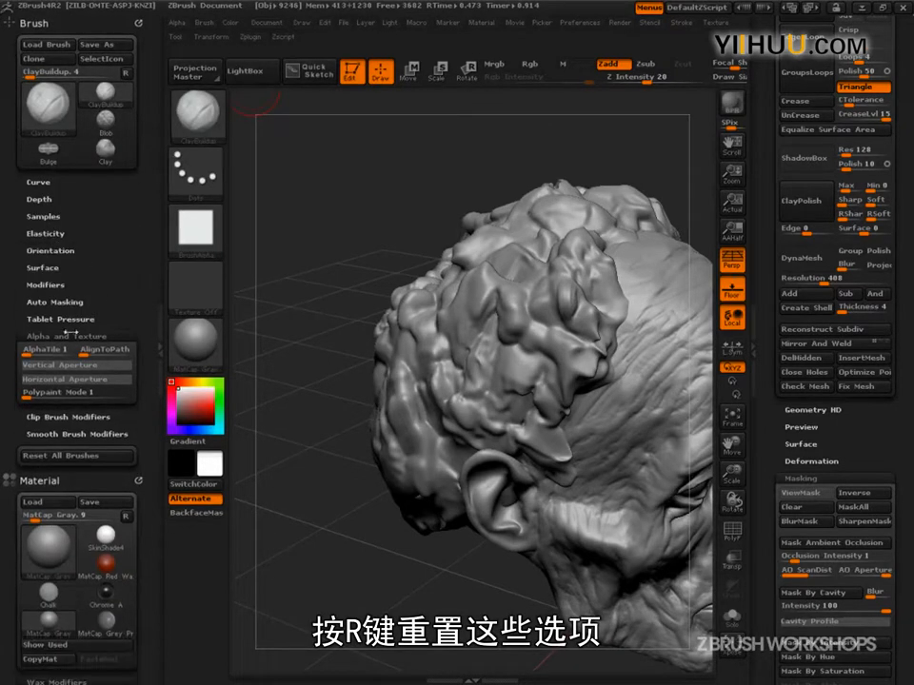
click(64, 333)
click(62, 318)
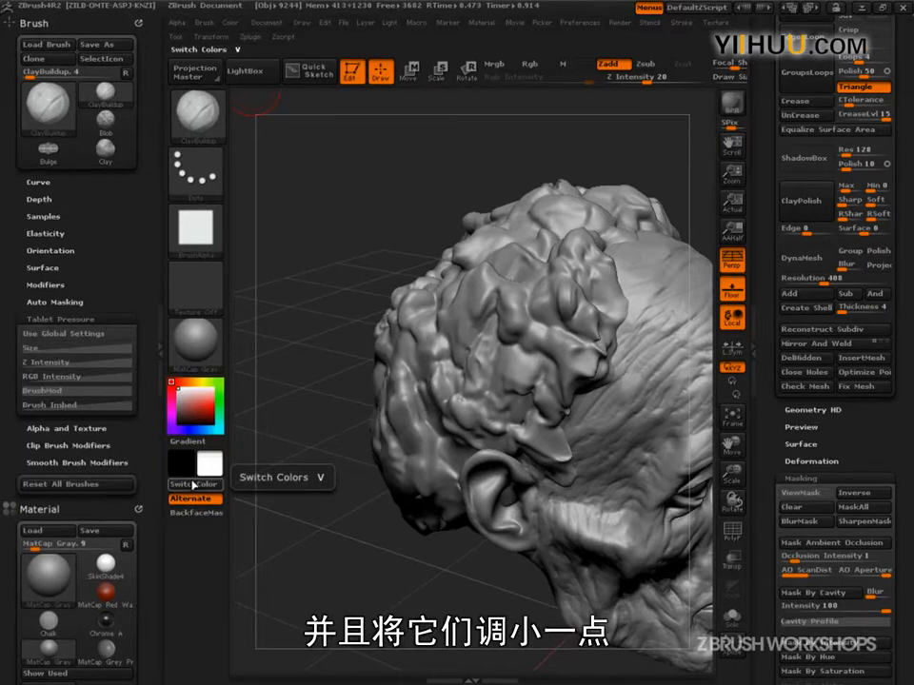
click(57, 349)
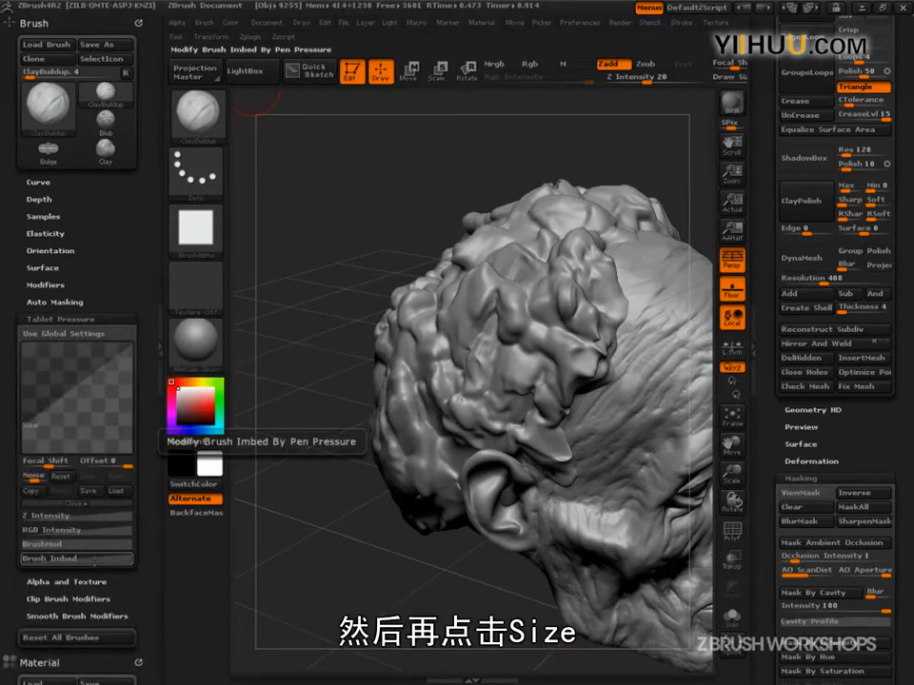
Step: Sculpt a ClayBuildup test stroke down the hair at the back of the head, going from light to heavy pen pressure
mouse_move(264, 419)
mouse_down()
mouse_move(314, 419)
mouse_move(325, 437)
mouse_move(339, 407)
mouse_move(627, 277)
mouse_up()
mouse_move(696, 201)
mouse_down()
mouse_move(571, 381)
mouse_move(414, 534)
mouse_move(457, 562)
mouse_move(509, 574)
mouse_up()
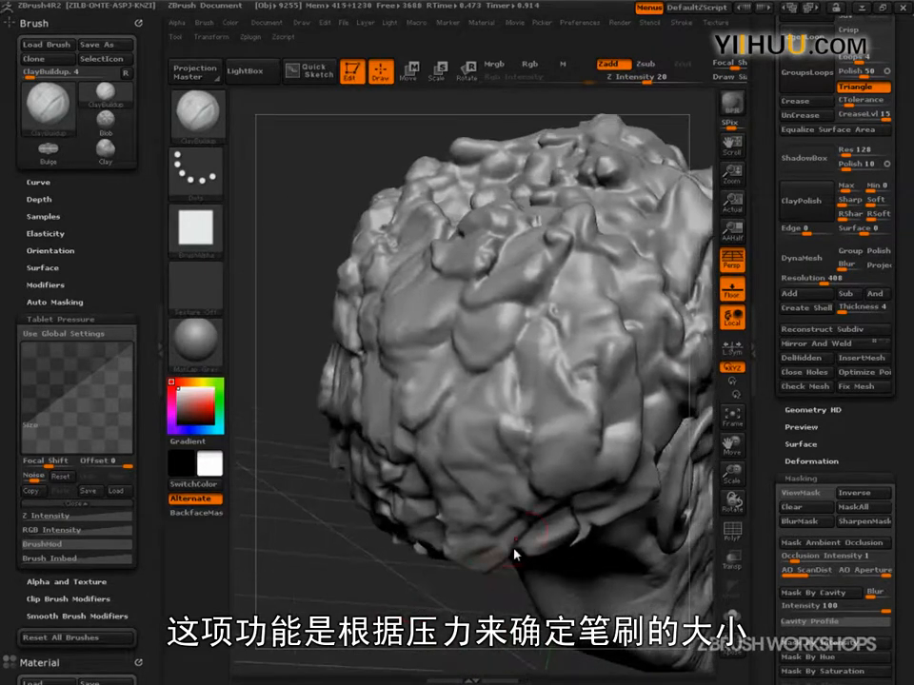
key(ctrl+shift)
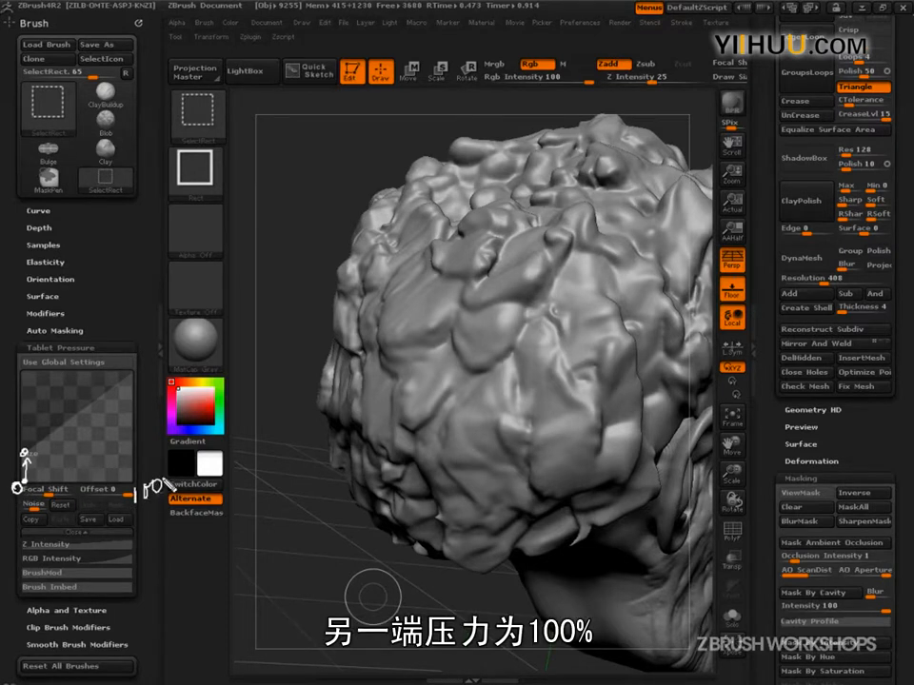
drag(19, 455, 18, 374)
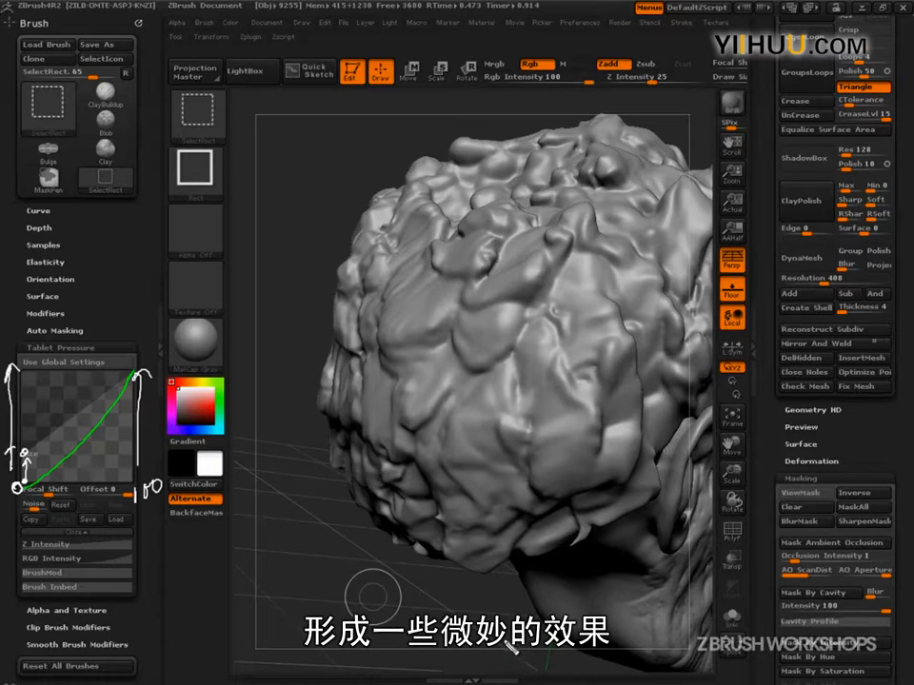
key(Escape)
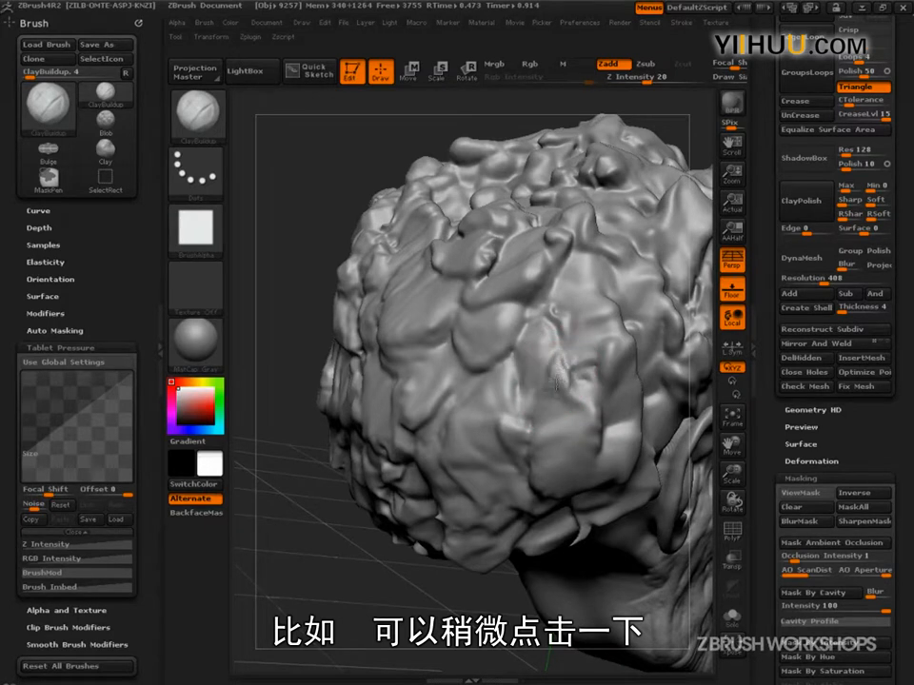
drag(557, 382, 550, 458)
key(ctrl+shift)
ctrl+shift+drag(575, 355, 556, 375)
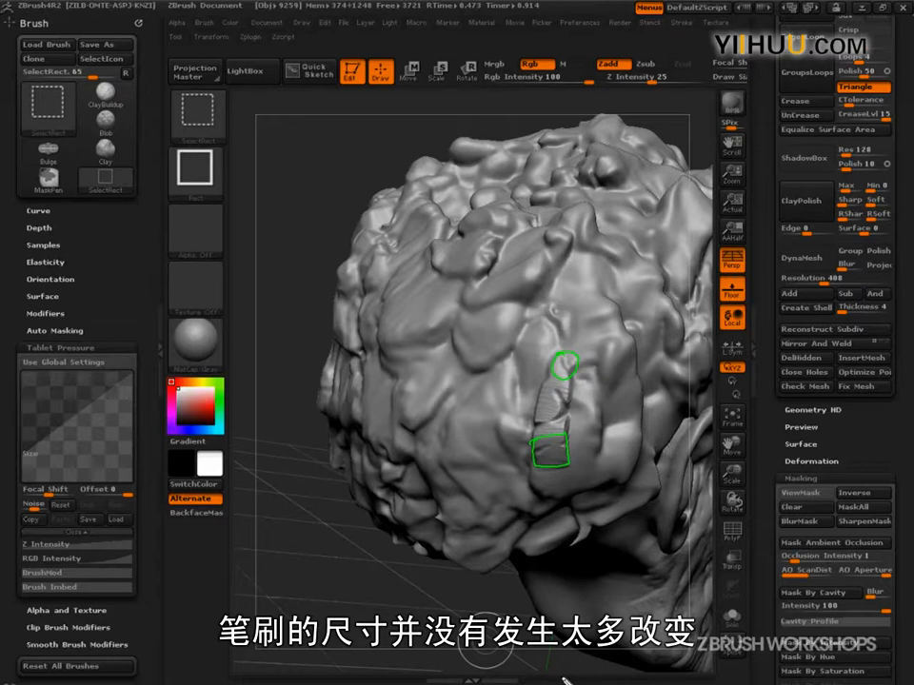
drag(520, 623, 518, 618)
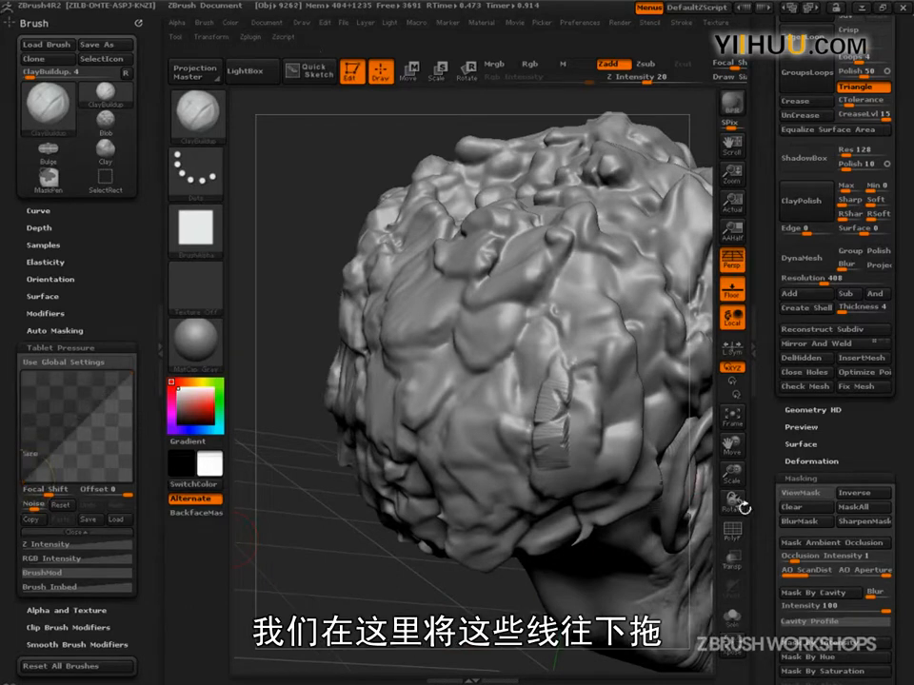
Step: Set the Focal Shift of the Size pressure curve to 43
drag(46, 491, 63, 495)
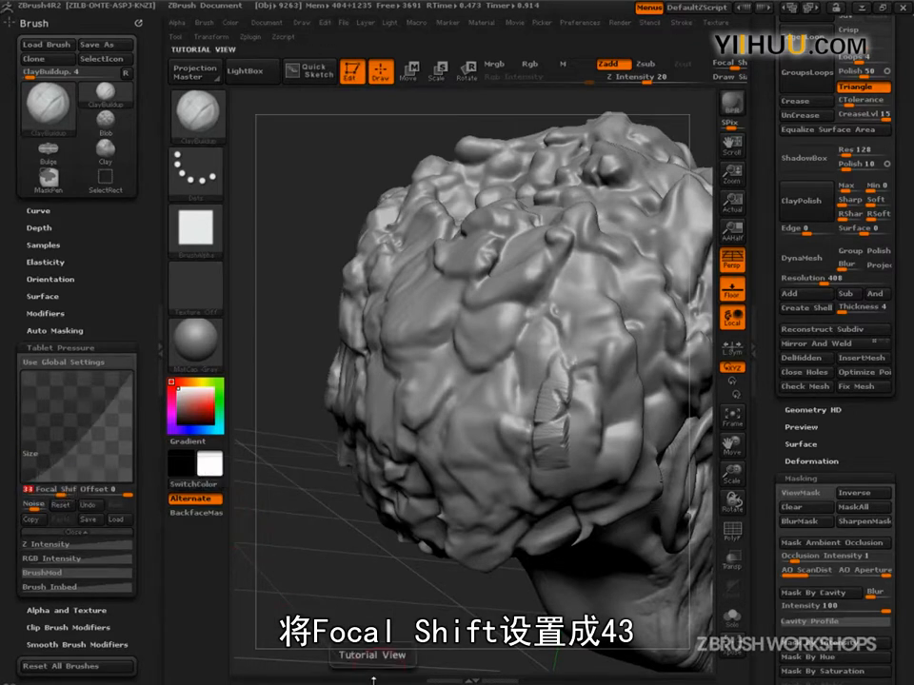
key(ctrl+z)
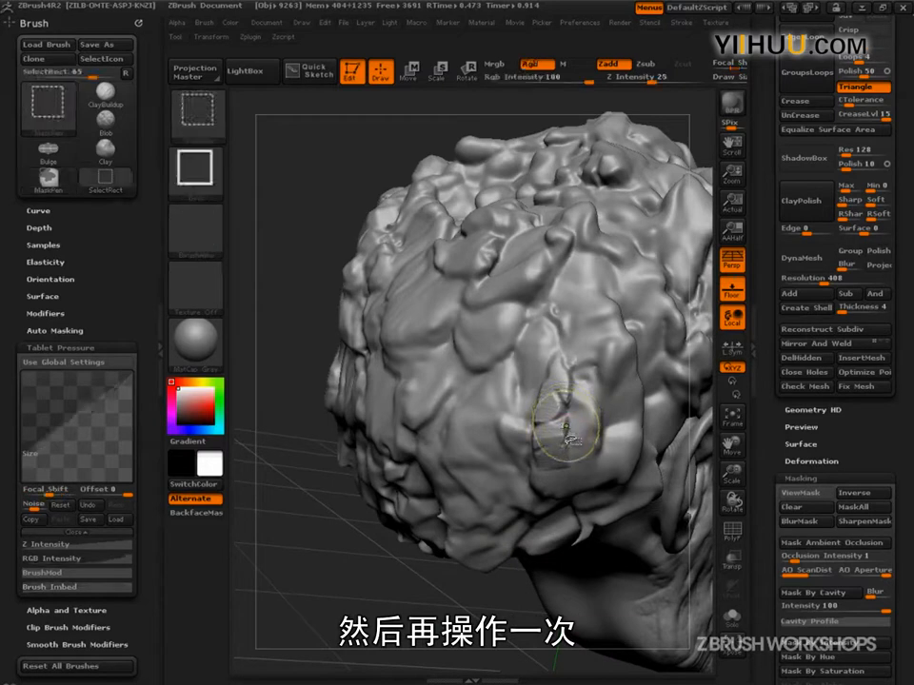
key(ctrl+shift+z)
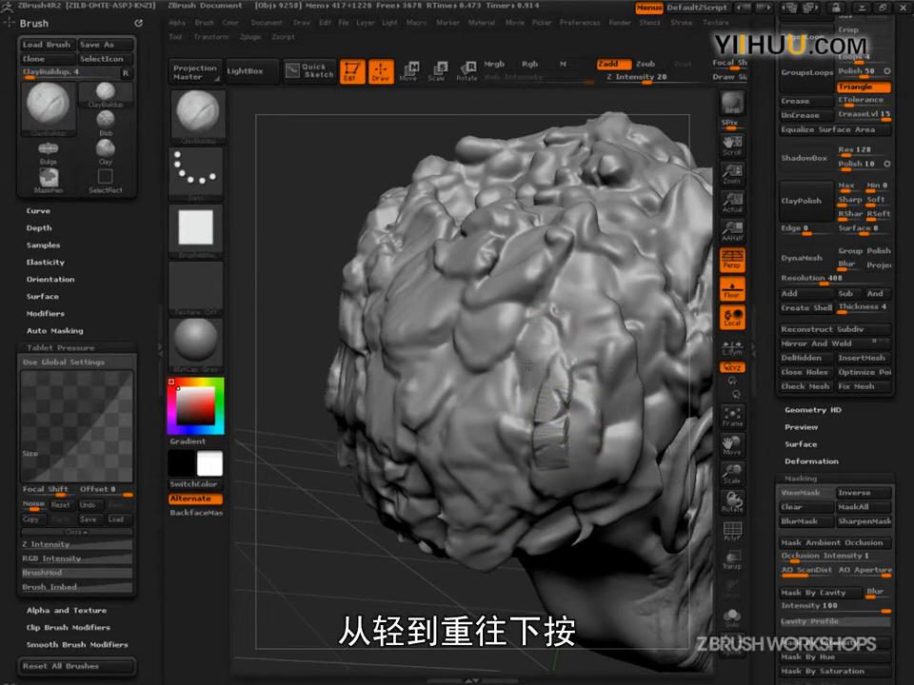
Step: Sculpt a second light-to-heavy test stroke beside the first on the back hair, and remove the test strokes
drag(519, 367, 506, 489)
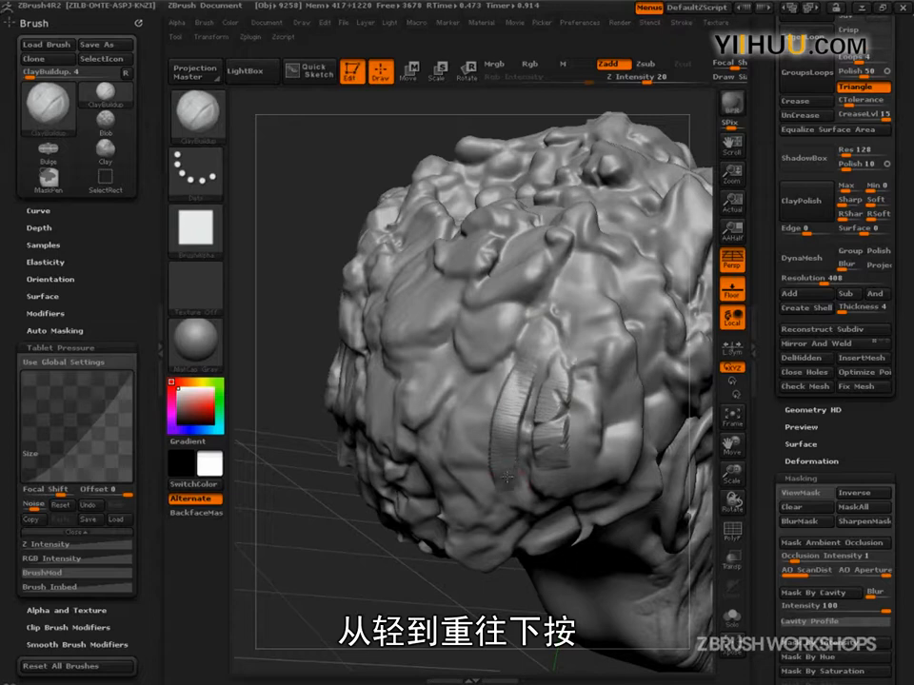
key(ctrl+shift)
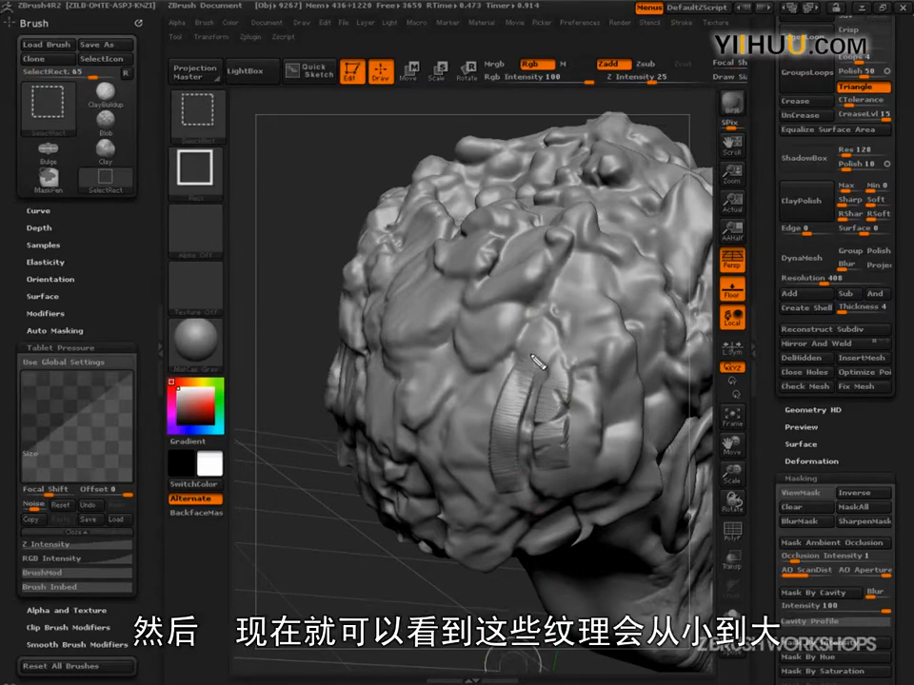
mouse_move(539, 379)
mouse_down()
mouse_move(514, 409)
mouse_move(520, 496)
mouse_up()
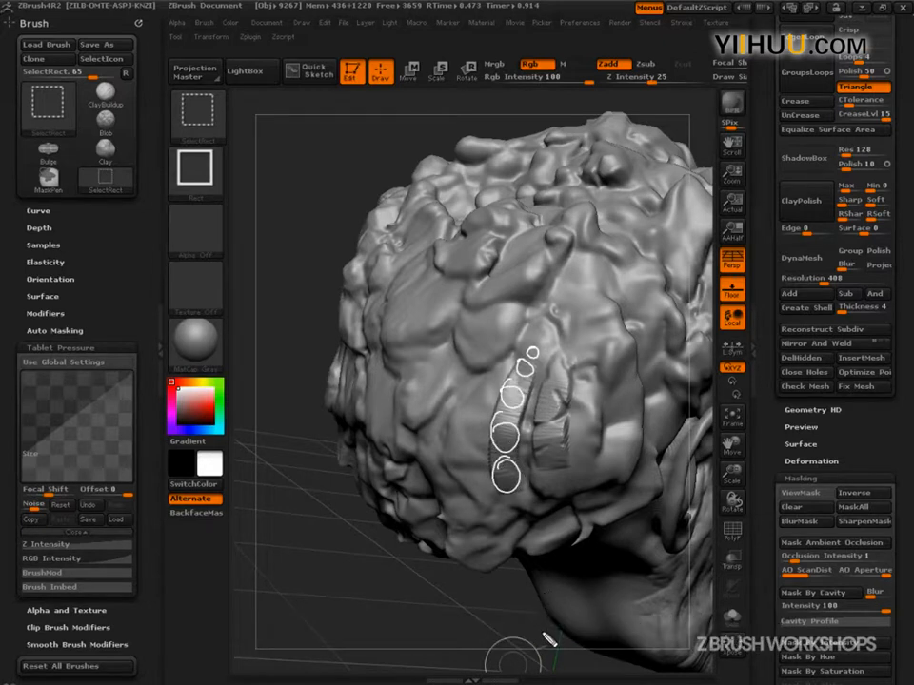
key(Escape)
mouse_move(501, 611)
mouse_down()
mouse_move(503, 636)
mouse_move(505, 613)
mouse_up()
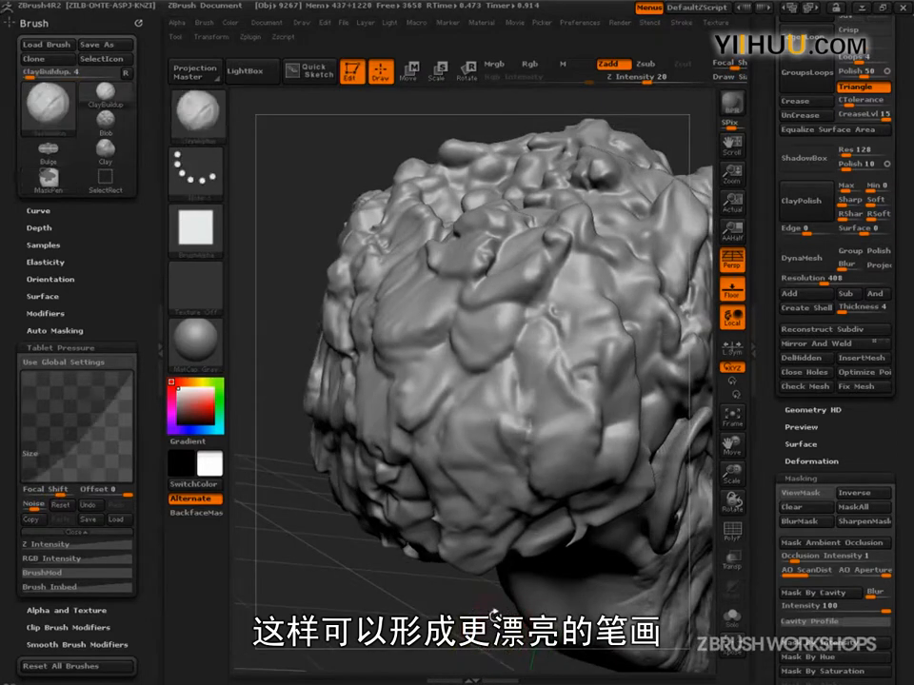
Step: Sculpt tapered ClayBuildup strokes on the hair locks overhanging the side of the forehead
mouse_move(431, 630)
mouse_down()
mouse_move(428, 614)
mouse_move(405, 658)
mouse_up()
mouse_move(642, 312)
alt+mouse_down()
mouse_move(648, 256)
mouse_move(694, 259)
mouse_move(619, 234)
mouse_move(648, 262)
mouse_move(633, 269)
mouse_move(628, 329)
alt+mouse_up()
mouse_move(410, 564)
mouse_down()
mouse_move(275, 589)
mouse_move(261, 624)
mouse_move(249, 609)
mouse_up()
mouse_move(510, 350)
mouse_down()
mouse_move(540, 379)
mouse_move(503, 363)
mouse_move(513, 349)
mouse_up()
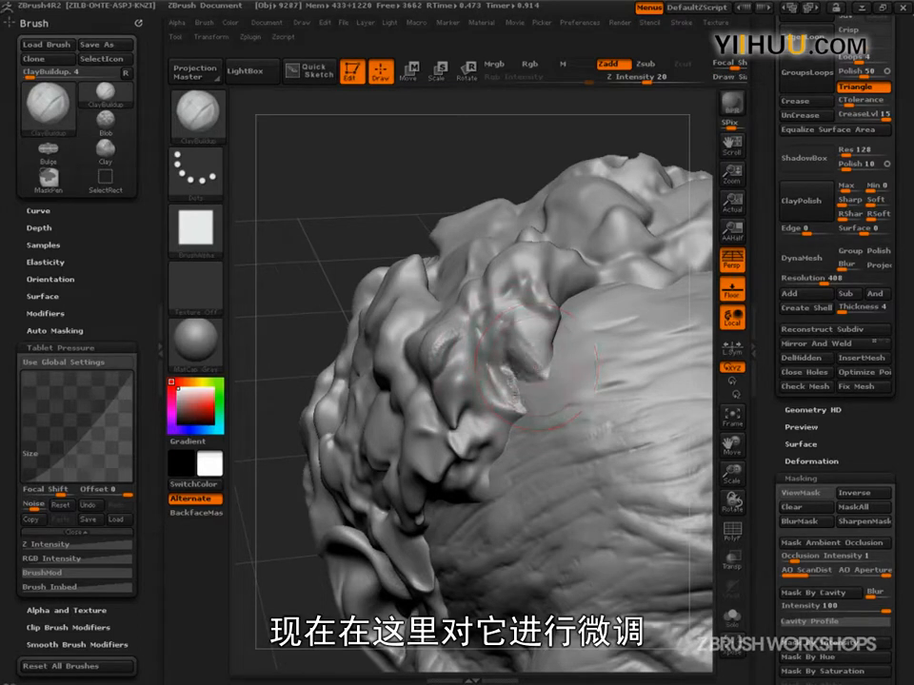
click(682, 22)
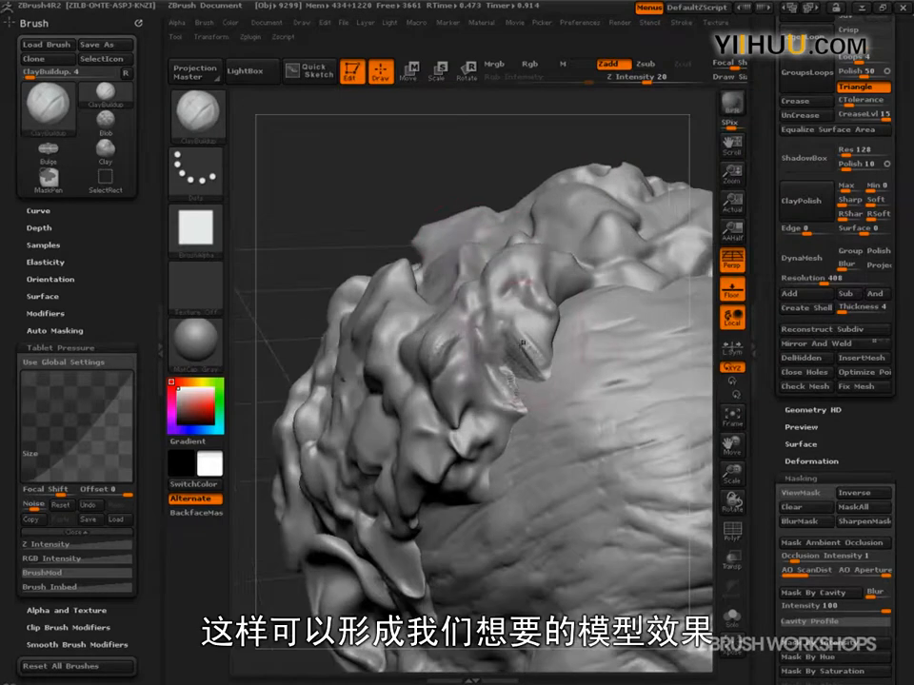
drag(523, 340, 530, 358)
mouse_move(519, 305)
mouse_down()
mouse_move(528, 328)
mouse_move(496, 354)
mouse_up()
Step: Clear the mask and sculpt more strand strokes on the hair locks lower along the same hairline
ctrl+drag(424, 169, 428, 181)
mouse_move(514, 387)
mouse_down()
mouse_move(504, 371)
mouse_move(529, 428)
mouse_move(497, 381)
mouse_move(482, 378)
mouse_move(496, 427)
mouse_up()
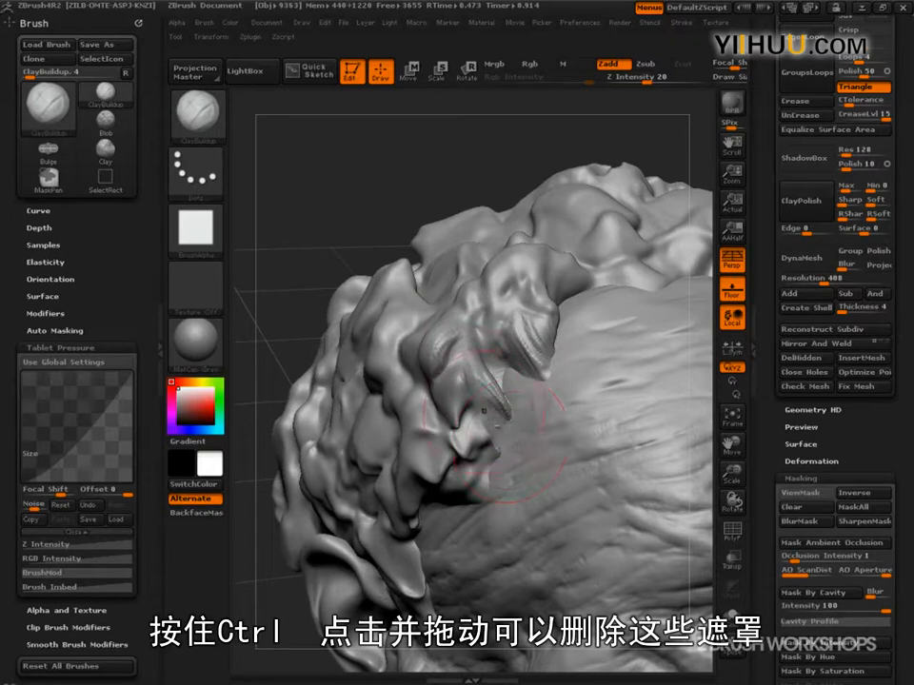
drag(484, 481, 459, 484)
drag(416, 219, 423, 143)
mouse_move(462, 472)
mouse_down()
mouse_move(471, 465)
mouse_move(457, 464)
mouse_up()
drag(528, 214, 462, 469)
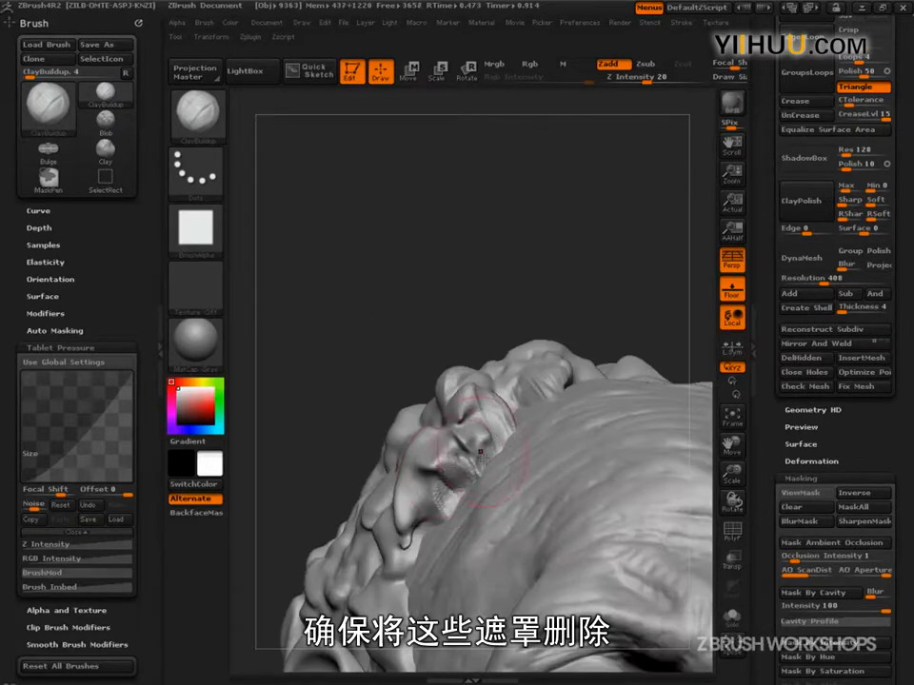
drag(522, 320, 592, 445)
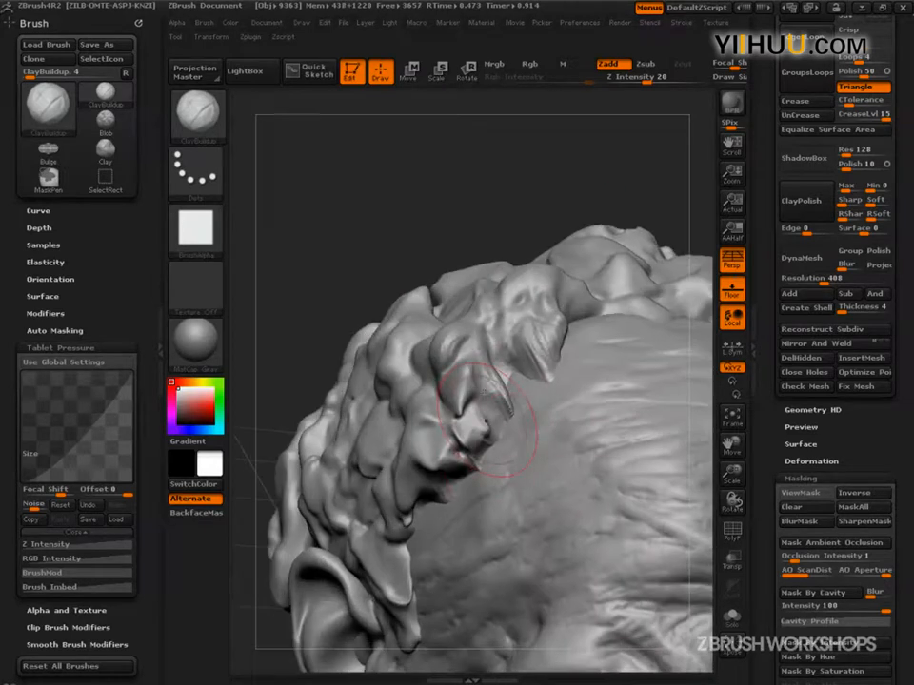
Step: Adjust the Draw Size and build up strand strokes on the curls between the temple and the top of the forehead
key(s)
drag(490, 407, 468, 435)
drag(479, 390, 465, 363)
drag(548, 205, 516, 271)
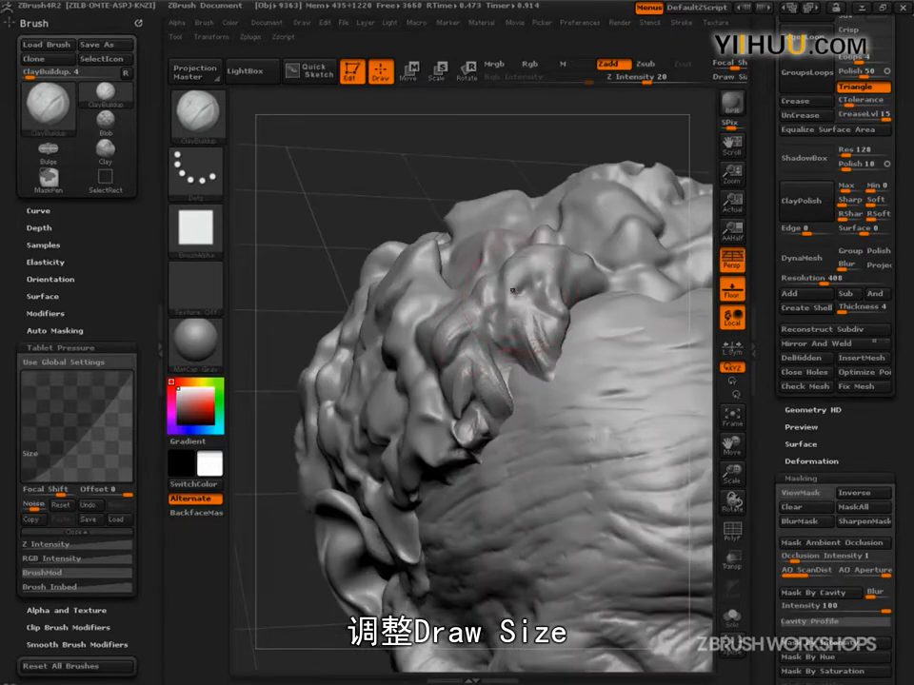
mouse_move(458, 143)
mouse_down()
mouse_move(534, 166)
mouse_move(423, 249)
mouse_up()
mouse_move(533, 323)
mouse_down()
mouse_move(544, 320)
mouse_move(552, 339)
mouse_move(541, 343)
mouse_up()
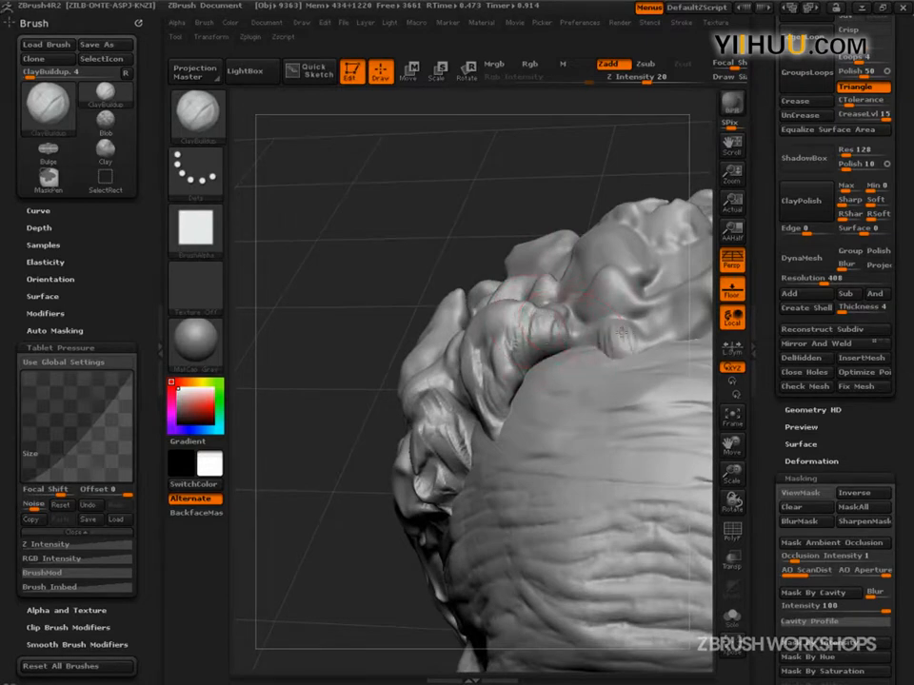
Step: Sculpt and smooth strand strokes on the hair locks across the top front hairline
mouse_move(482, 179)
mouse_down()
mouse_move(540, 188)
mouse_move(506, 408)
mouse_up()
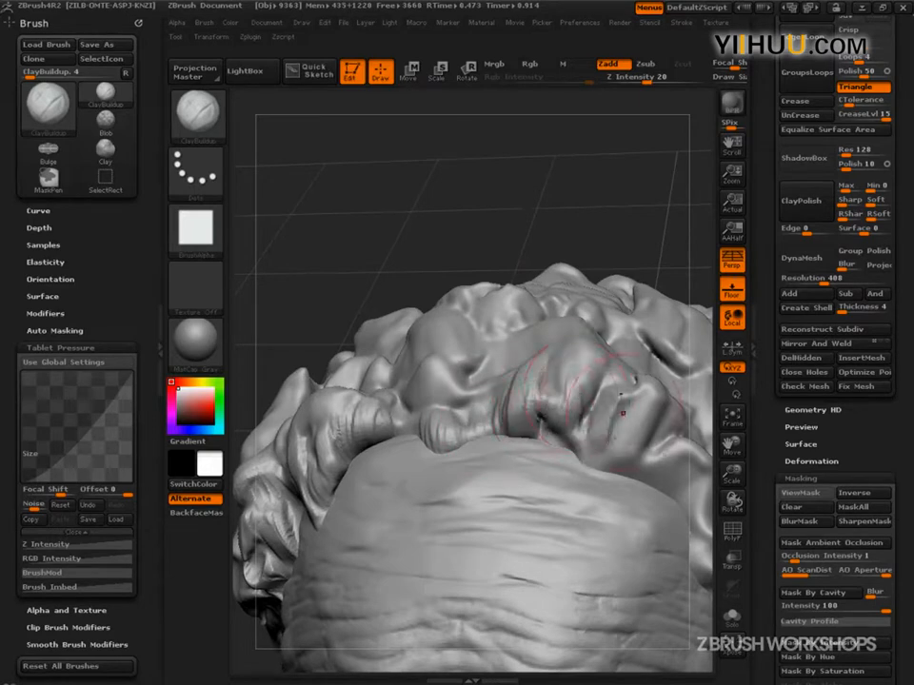
right_drag(602, 426, 455, 356)
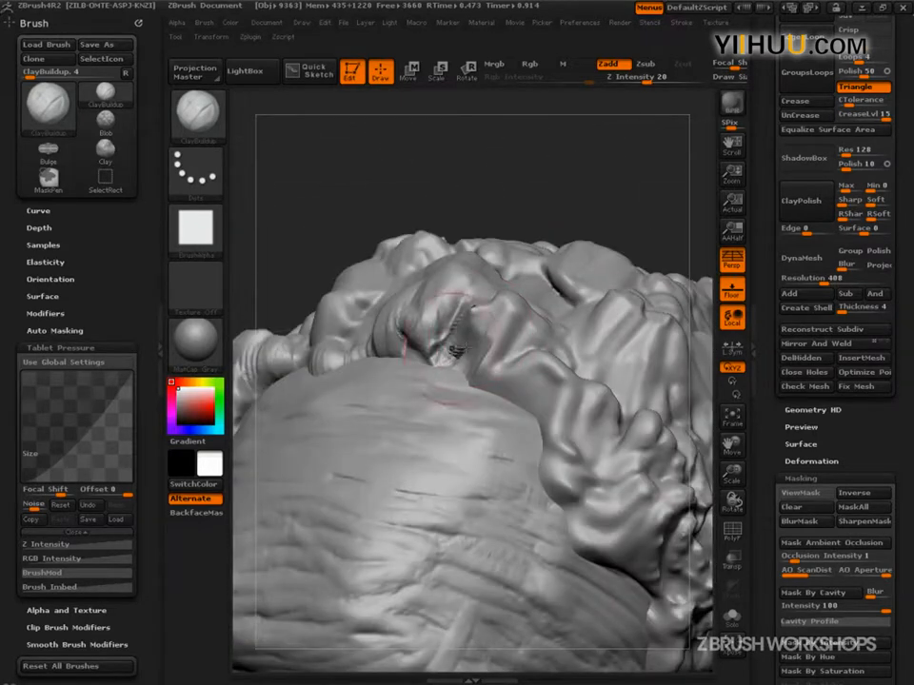
key(shift)
drag(564, 202, 604, 201)
Step: Sculpt a series of short ClayBuildup strokes over the hair clumps on the opposite side of the forehead
mouse_move(469, 365)
mouse_down()
mouse_move(485, 327)
mouse_move(497, 322)
mouse_move(493, 345)
mouse_move(552, 369)
mouse_up()
mouse_move(537, 407)
mouse_down()
mouse_move(562, 376)
mouse_move(566, 390)
mouse_up()
drag(550, 434, 573, 407)
mouse_move(557, 460)
mouse_down()
mouse_move(577, 438)
mouse_move(580, 451)
mouse_up()
drag(563, 490, 589, 468)
mouse_move(575, 508)
mouse_down()
mouse_move(592, 476)
mouse_move(563, 463)
mouse_move(575, 451)
mouse_up()
drag(563, 488, 584, 449)
drag(563, 476, 580, 441)
Step: Add overlapping short strokes to the hair clumps further down that side of the hairline
alt+drag(700, 289, 630, 209)
drag(519, 442, 547, 408)
mouse_move(514, 451)
mouse_down()
mouse_move(542, 411)
mouse_move(552, 423)
mouse_up()
mouse_move(523, 470)
mouse_down()
mouse_move(554, 430)
mouse_move(559, 438)
mouse_up()
mouse_move(541, 479)
mouse_down()
mouse_move(571, 440)
mouse_move(577, 455)
mouse_up()
mouse_move(563, 495)
mouse_down()
mouse_move(581, 463)
mouse_move(582, 482)
mouse_up()
drag(535, 472, 565, 424)
drag(516, 457, 542, 415)
drag(514, 443, 535, 413)
Step: Sculpt downward strand strokes on the hair between the temple and the ear
alt+drag(670, 346, 604, 225)
drag(647, 408, 625, 369)
drag(539, 396, 520, 434)
drag(536, 403, 513, 460)
drag(536, 423, 514, 489)
drag(533, 452, 514, 510)
drag(670, 333, 612, 297)
mouse_move(544, 444)
mouse_down()
mouse_move(524, 506)
mouse_move(550, 492)
mouse_up()
drag(671, 214, 622, 327)
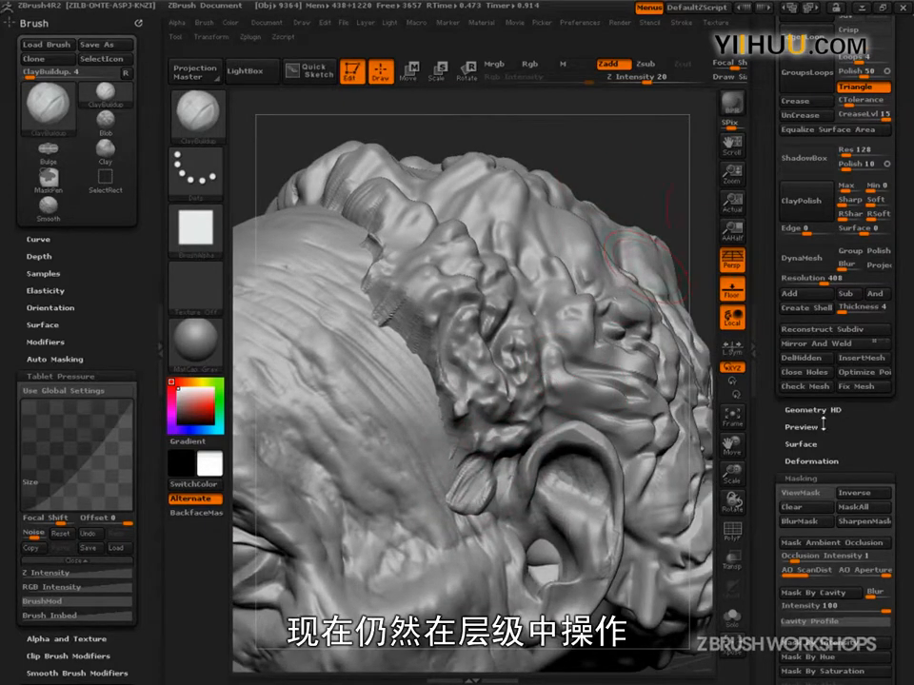
Step: Check the current layer in the Layers settings and sculpt long strand strokes on the hair just above the ear
scroll(767, 191, up, 5)
scroll(767, 190, up, 4)
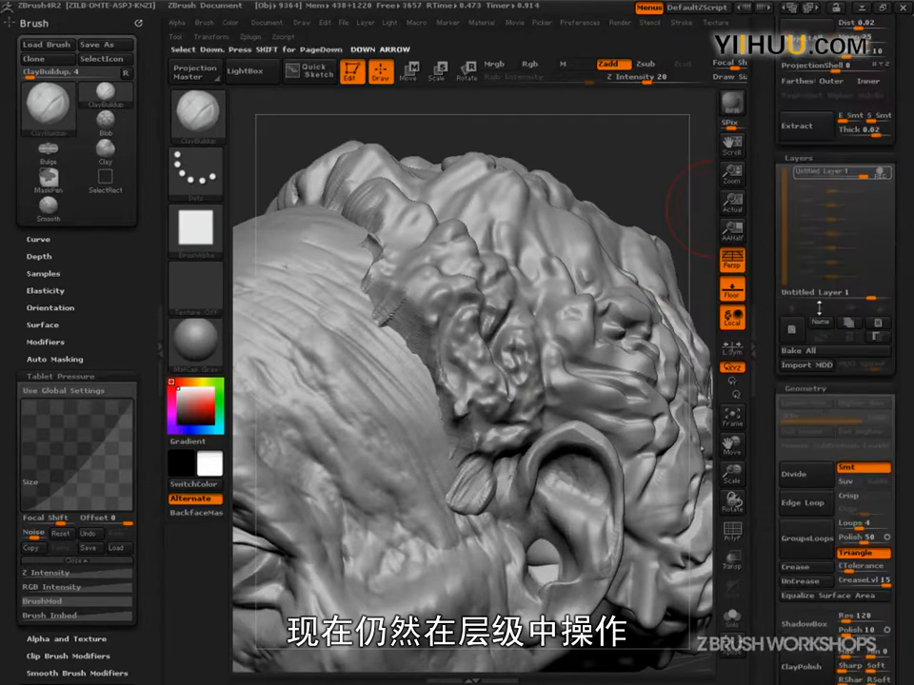
mouse_move(676, 192)
mouse_down()
mouse_move(447, 367)
mouse_move(398, 367)
mouse_move(418, 324)
mouse_move(409, 358)
mouse_move(424, 347)
mouse_move(438, 366)
mouse_move(429, 352)
mouse_move(443, 357)
mouse_up()
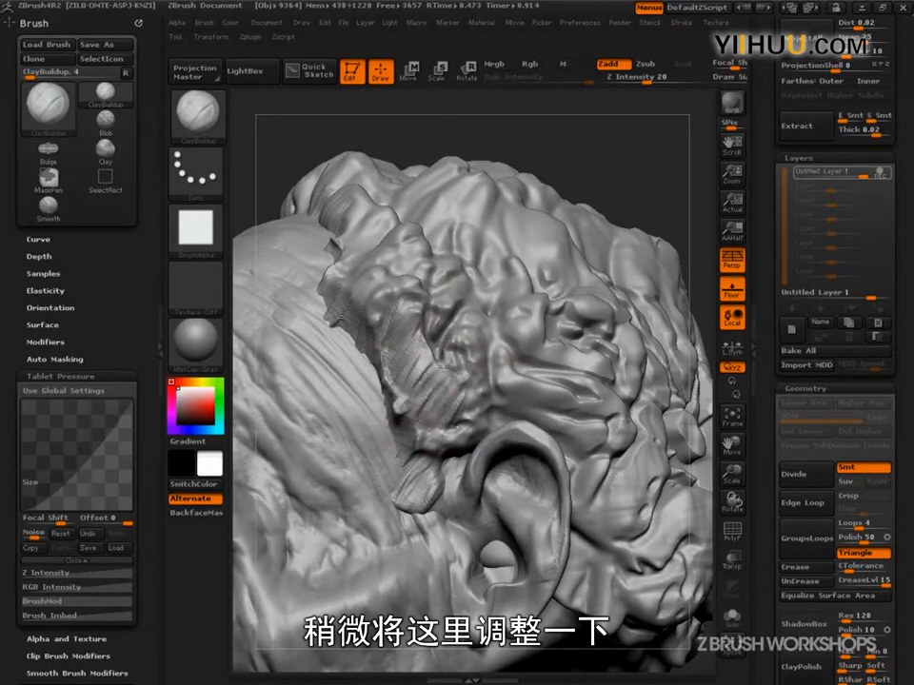
Step: Set the ClayBuildup brush's alpha to Alpha 60 and open the brush's depth settings
click(200, 228)
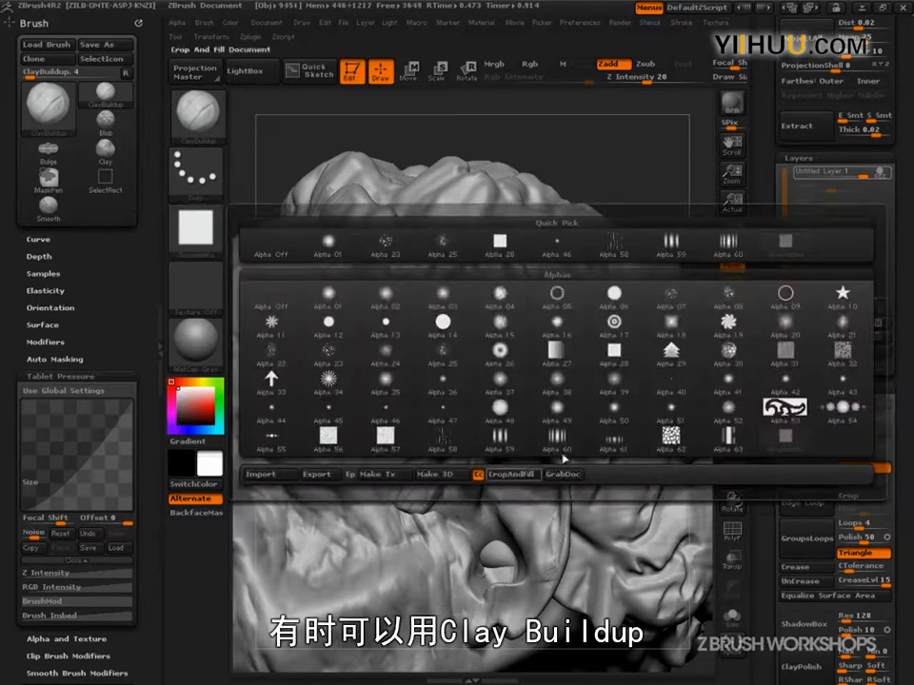
click(416, 386)
drag(657, 186, 459, 400)
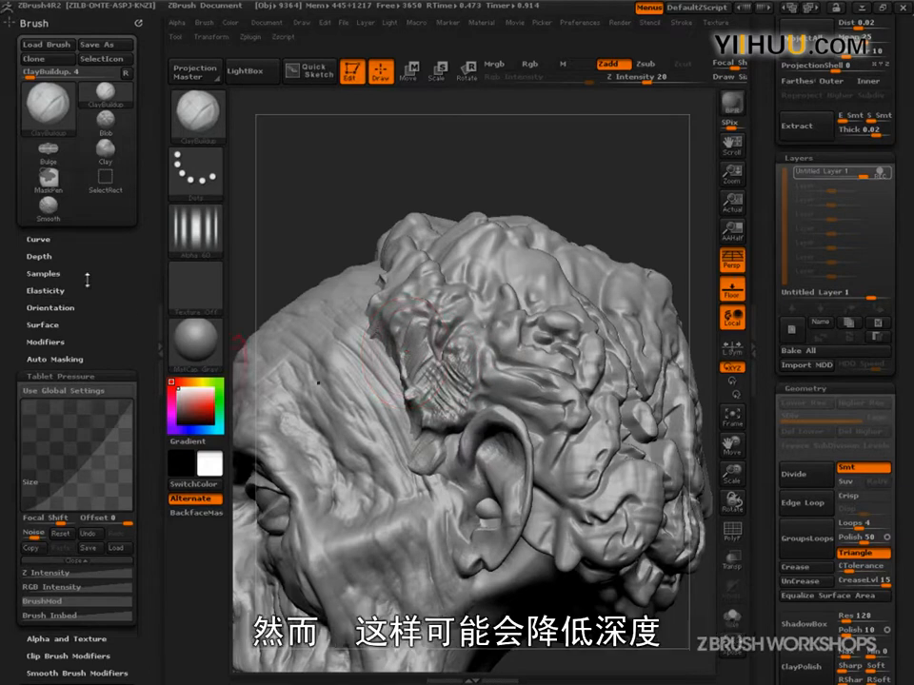
click(39, 256)
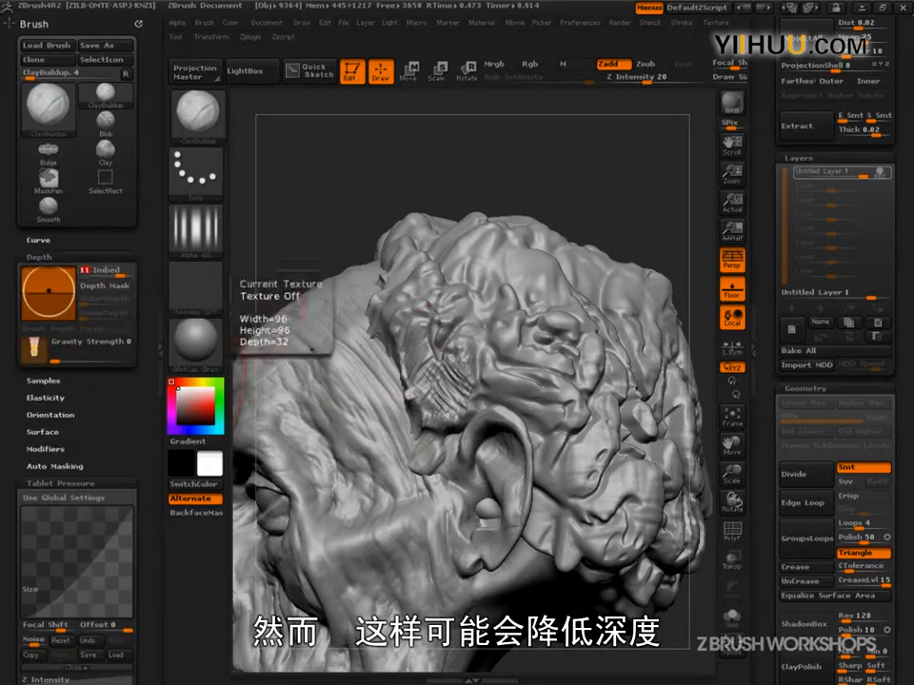
Step: Sculpt fine strand strokes with Alpha 60 over the hair clumps from above the ear up along the hairline
drag(633, 200, 460, 365)
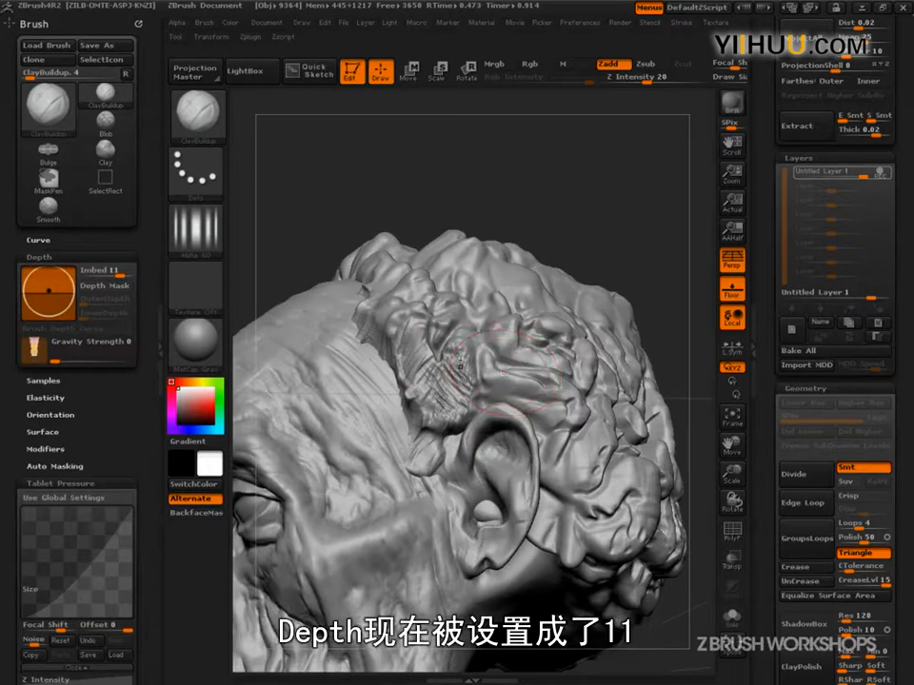
drag(552, 223, 494, 335)
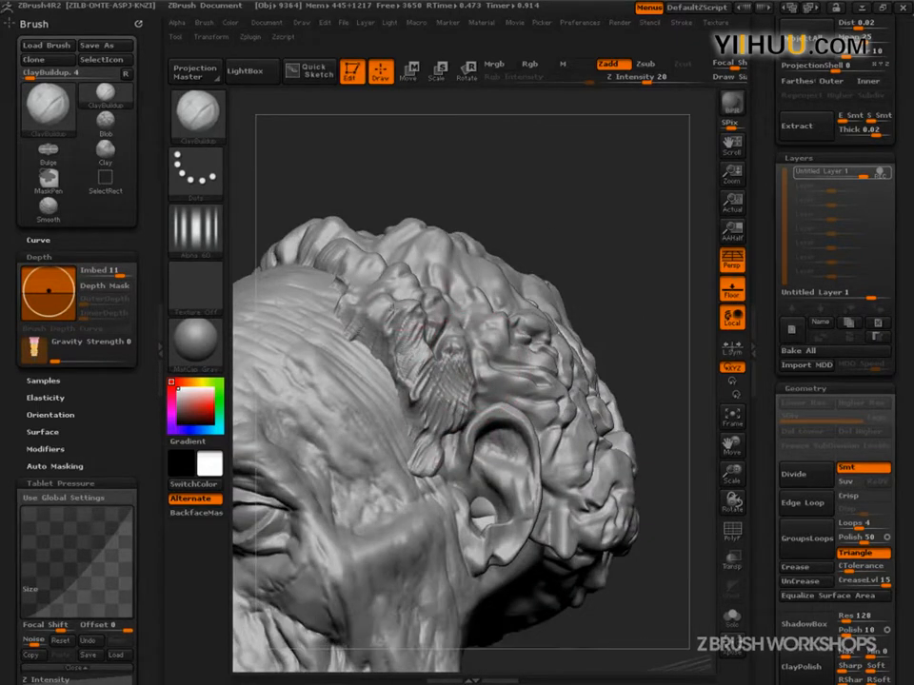
drag(513, 180, 545, 237)
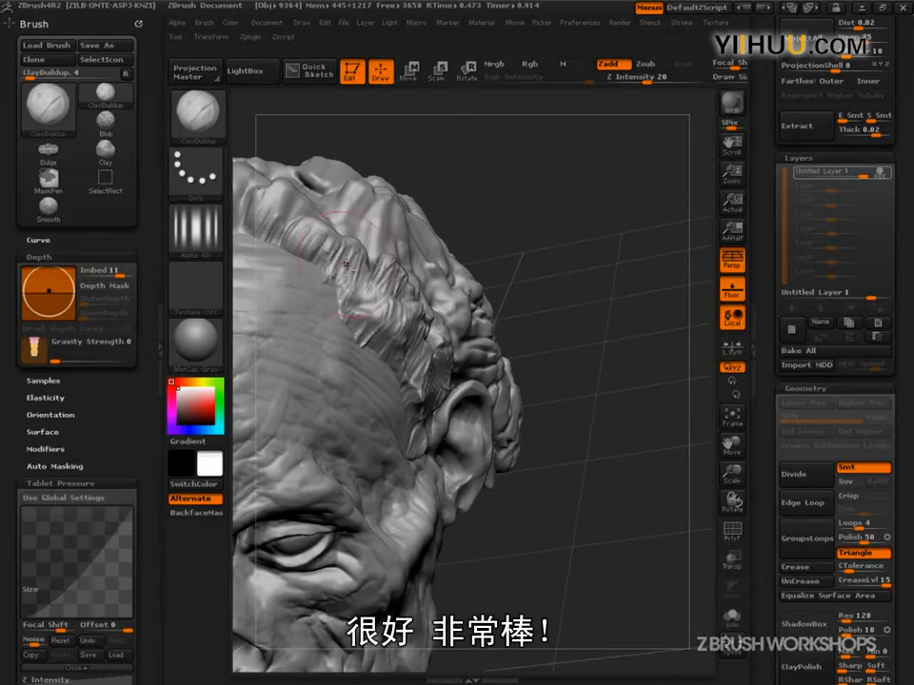
drag(525, 220, 414, 314)
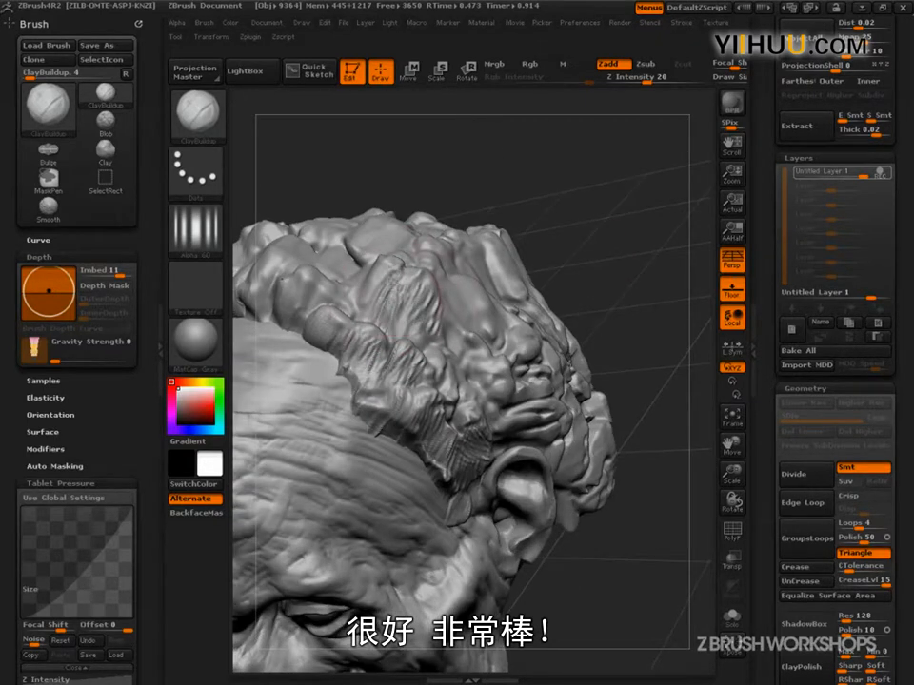
Step: Switch the brush alpha to Alpha 62 and test it with strokes on the side hair
click(196, 229)
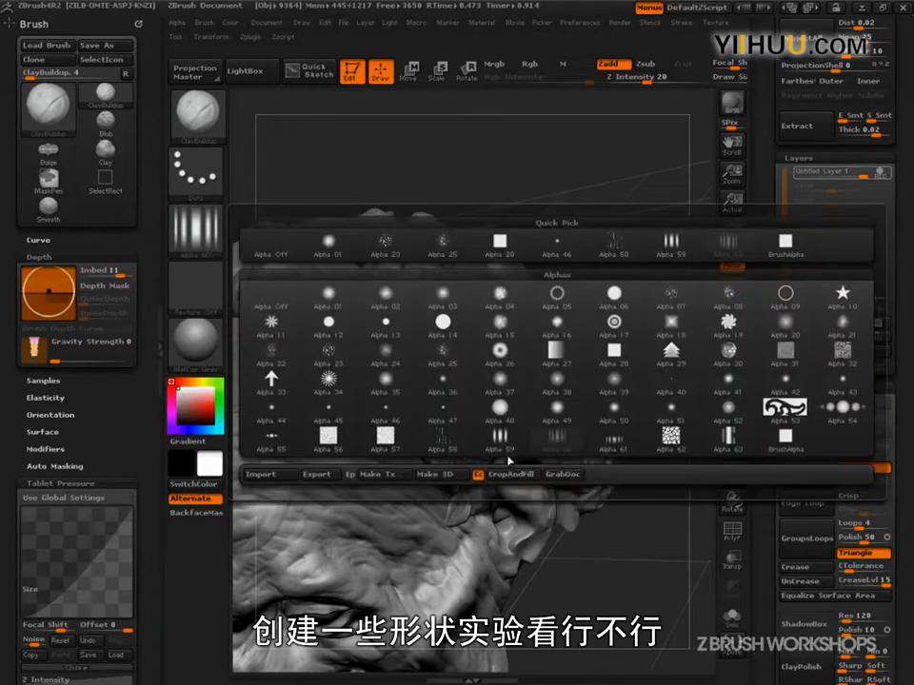
click(670, 438)
drag(482, 303, 472, 313)
drag(524, 268, 495, 302)
Step: Change the brush alpha to the square Alpha 28 and sculpt strokes on the smooth hair clump above the ear
click(196, 231)
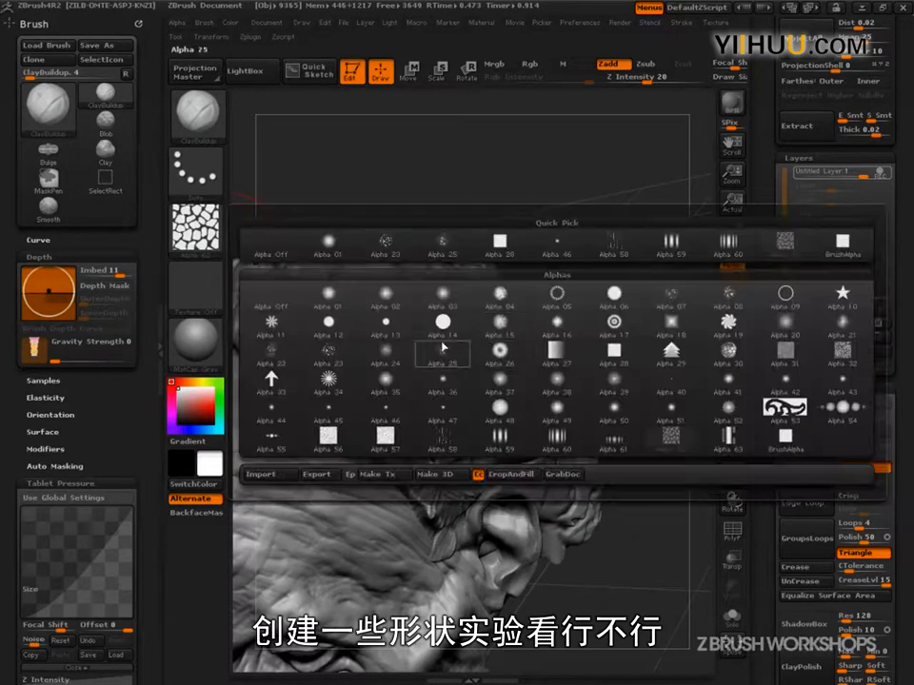
click(607, 357)
drag(641, 320, 571, 316)
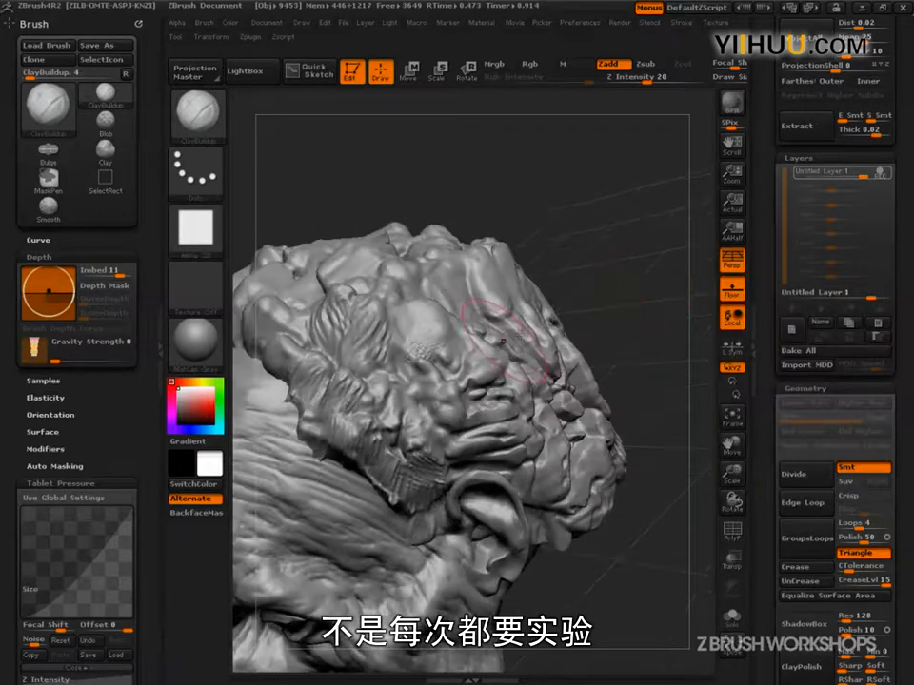
mouse_move(454, 341)
mouse_down()
mouse_move(447, 356)
mouse_move(430, 309)
mouse_up()
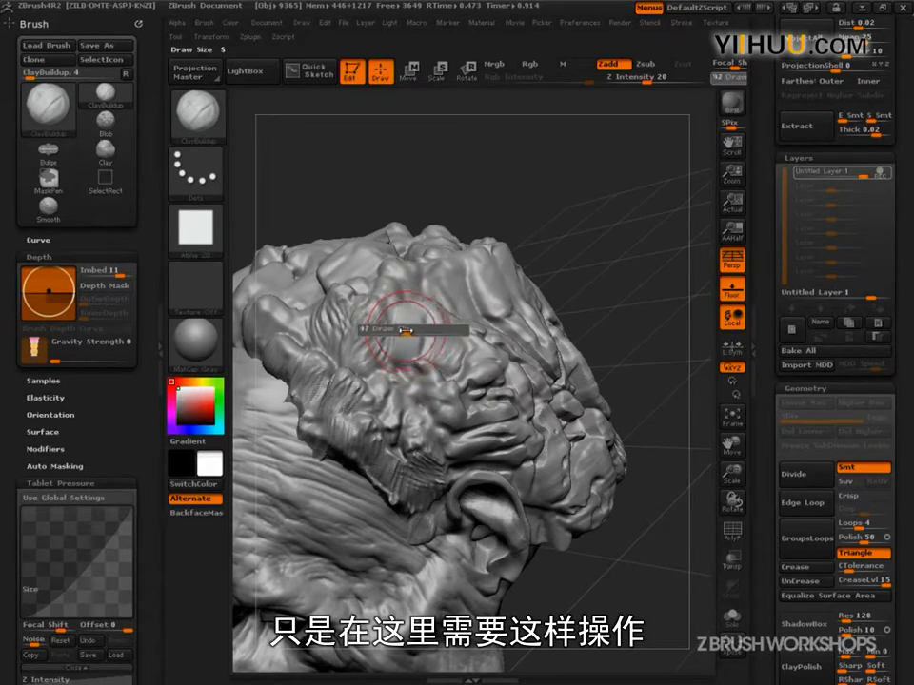
Step: Raise the brush's depth by setting Imbed to 22
click(120, 274)
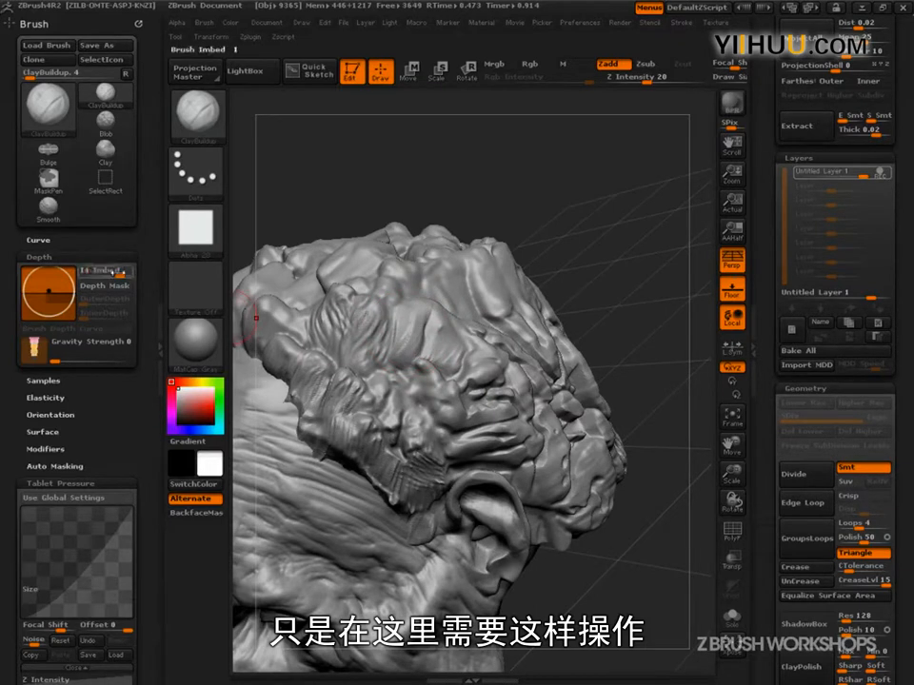
drag(47, 291, 49, 284)
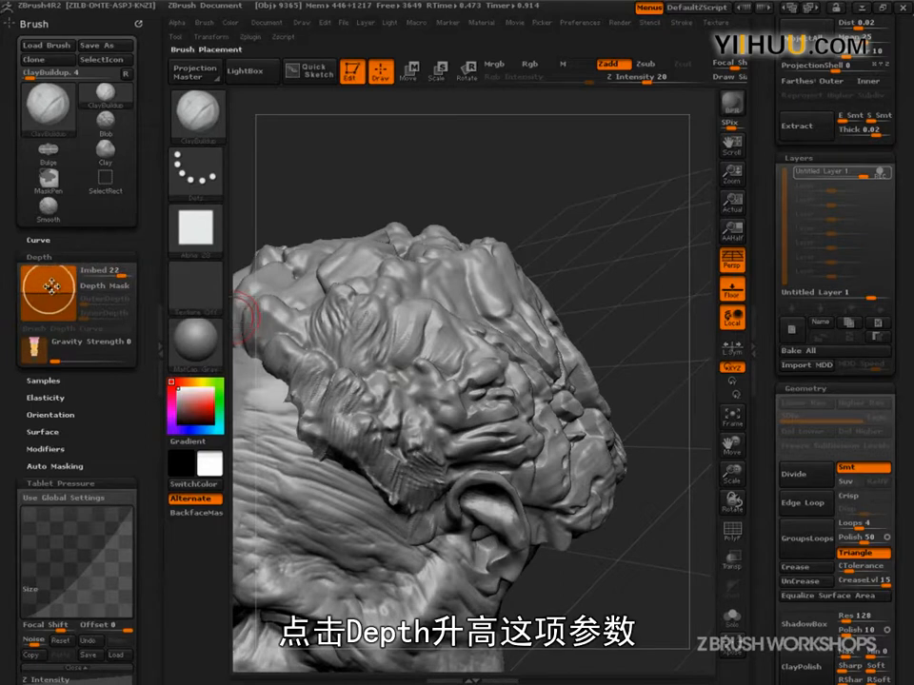
click(60, 284)
Step: Carve a deep hollow into the hair clump above the ear with ClayBuildup strokes
drag(573, 318, 617, 211)
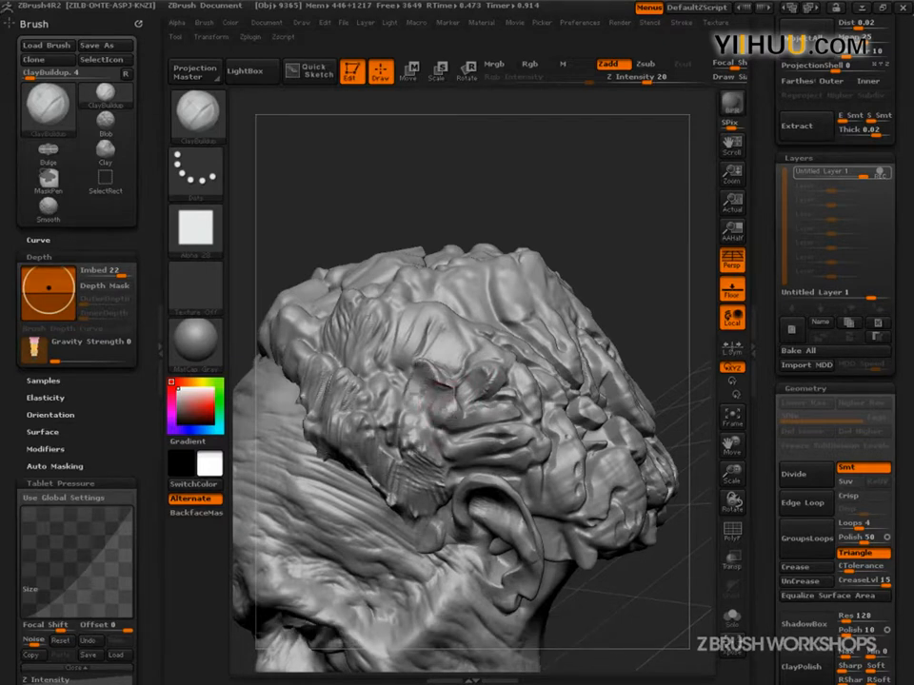
mouse_move(612, 296)
mouse_down()
mouse_move(473, 436)
mouse_move(421, 406)
mouse_up()
right_drag(431, 391, 468, 385)
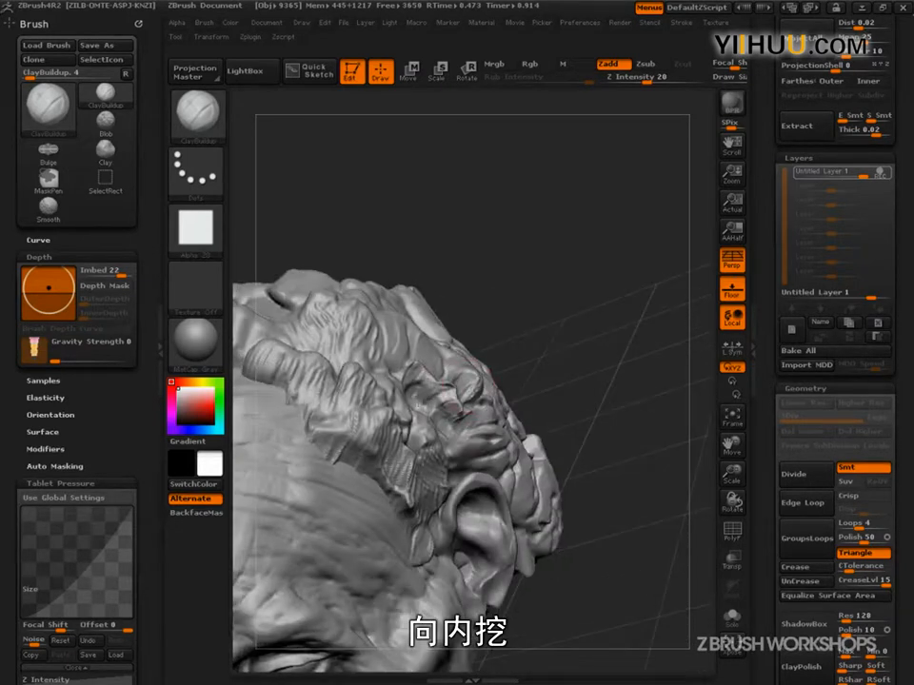
drag(335, 318, 317, 288)
mouse_move(514, 388)
right_down()
mouse_move(443, 407)
mouse_move(442, 392)
mouse_move(419, 407)
right_up()
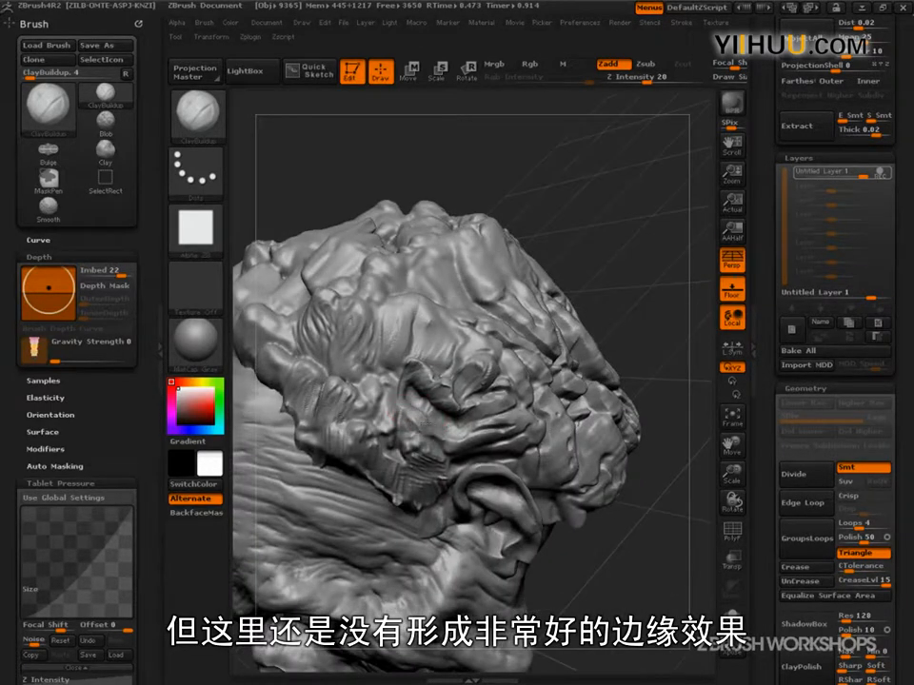
Step: Refine the edges of the carved hollow above the ear so the surrounding hair clumps are more defined
mouse_move(639, 338)
mouse_down()
mouse_move(609, 404)
mouse_move(609, 442)
mouse_up()
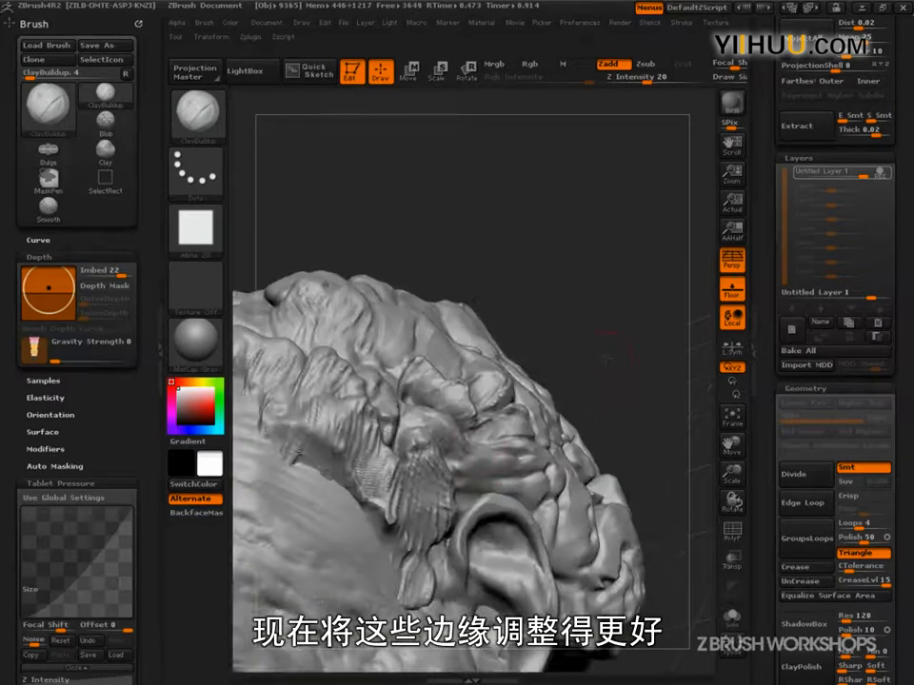
drag(614, 342, 651, 354)
drag(449, 432, 489, 471)
drag(597, 339, 666, 376)
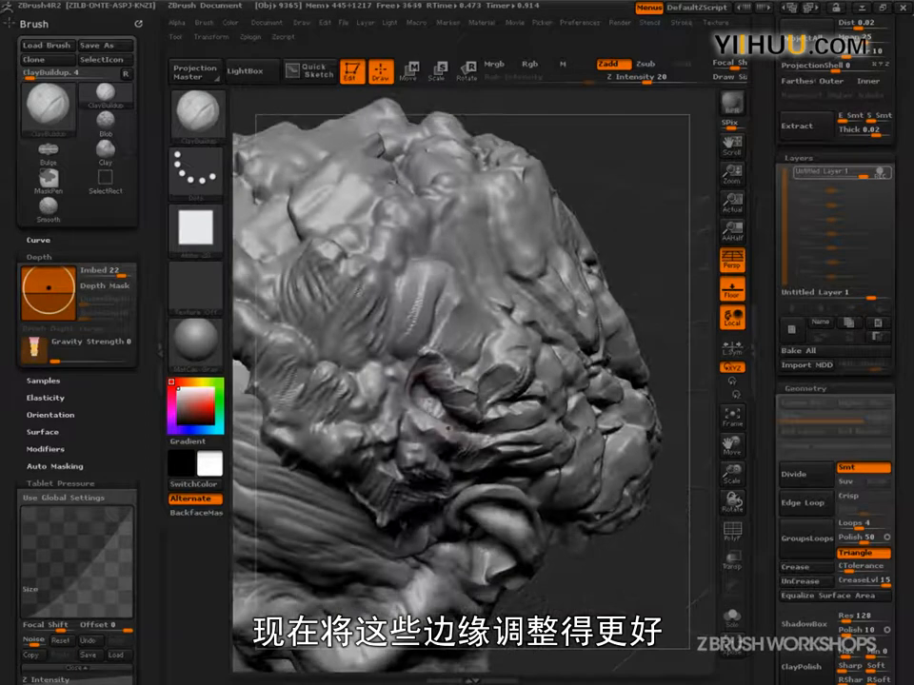
drag(410, 396, 443, 355)
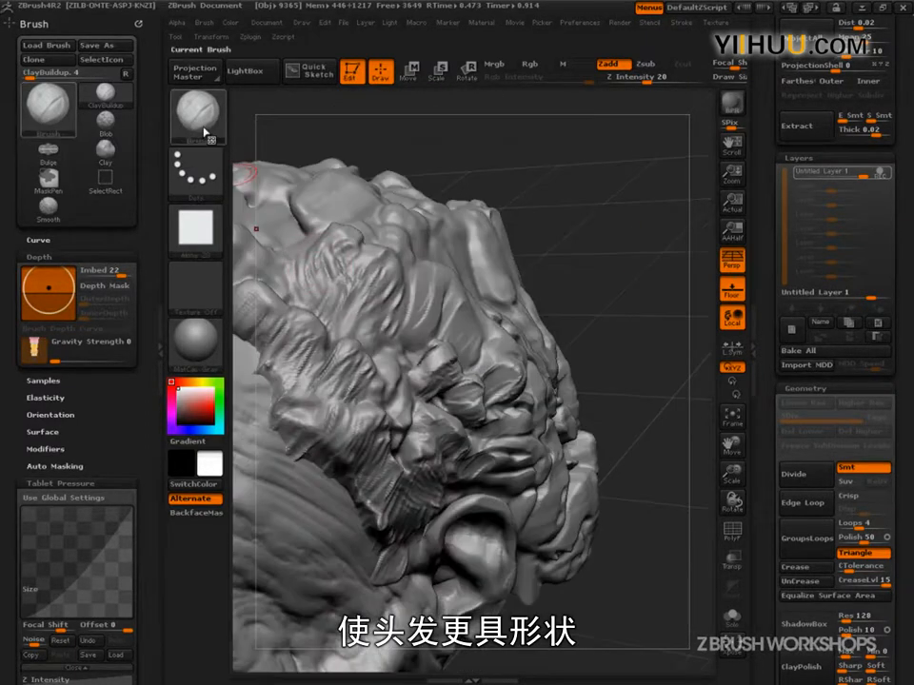
Step: Switch to the SnakeHook brush and pull the edges of the clumps above the ear outward
click(196, 110)
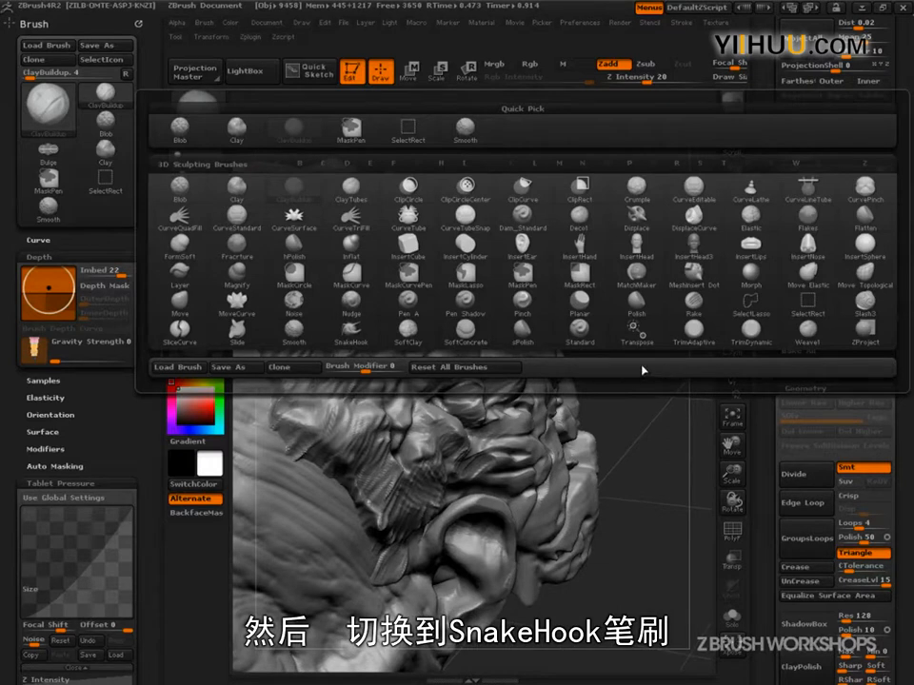
click(351, 328)
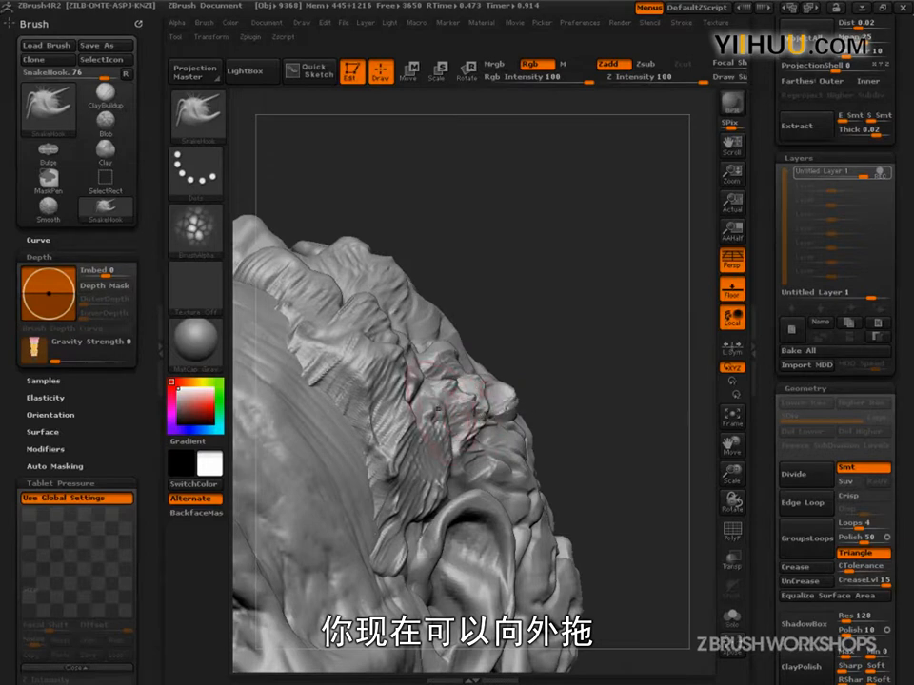
drag(561, 319, 314, 278)
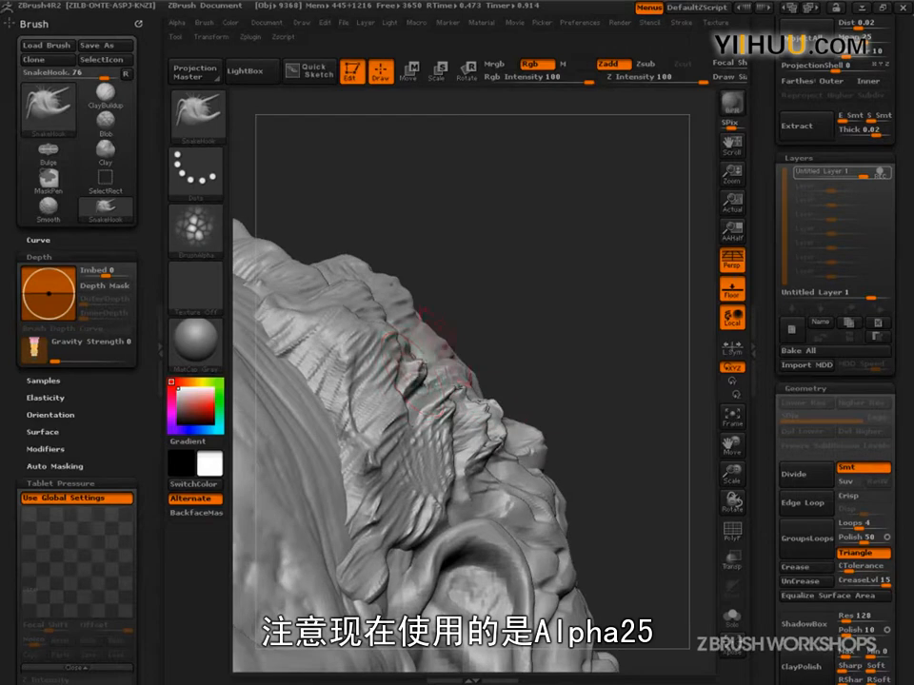
drag(458, 336, 285, 228)
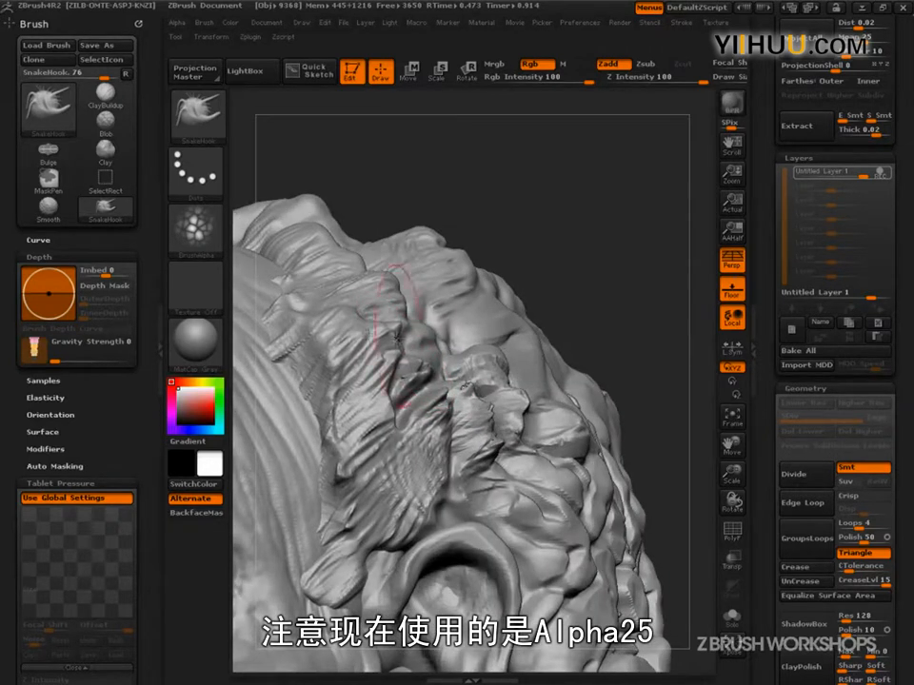
drag(635, 242, 586, 247)
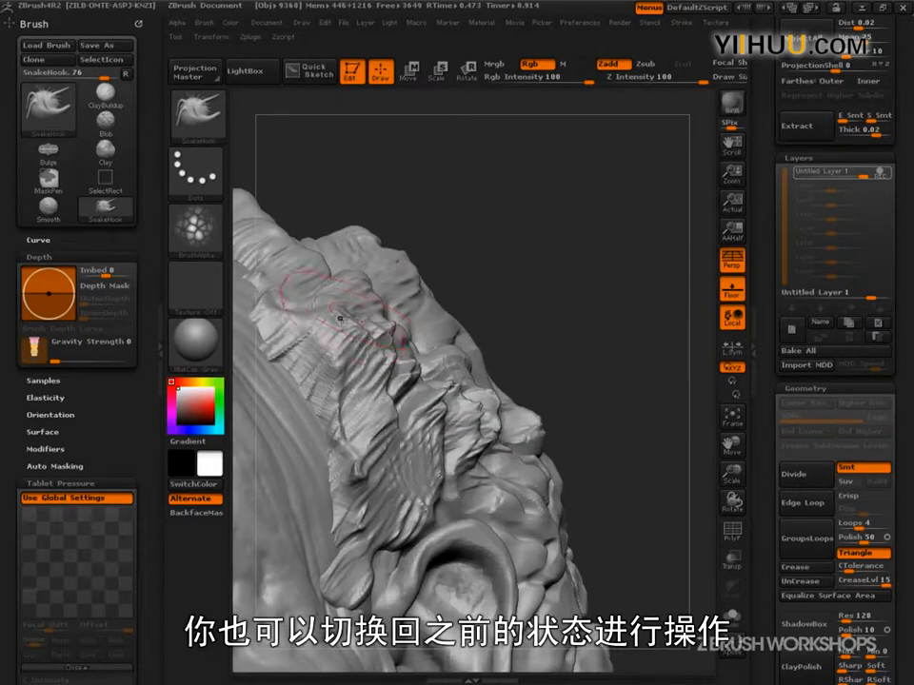
Step: Pull the hair strands along the temple hairline and down toward the ear with SnakeHook
drag(343, 316, 384, 406)
drag(360, 463, 378, 488)
drag(619, 365, 552, 358)
drag(438, 498, 415, 519)
drag(631, 317, 519, 324)
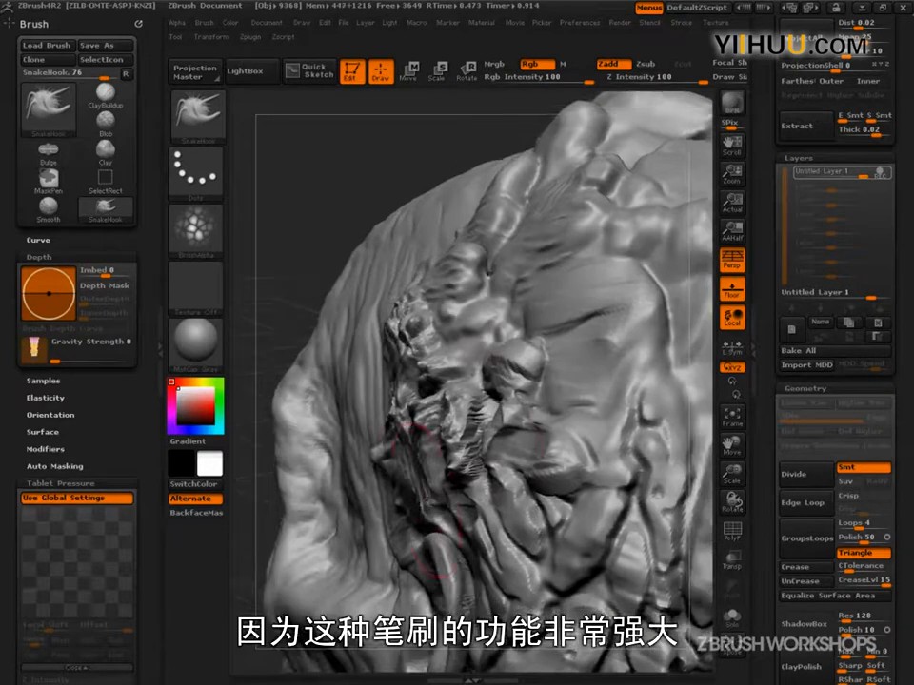
mouse_move(398, 145)
mouse_down()
mouse_move(582, 326)
mouse_move(603, 414)
mouse_up()
Step: Pull the clump edges along the front hairline into jagged, pointed tips over the forehead with SnakeHook
key(ctrl+shift)
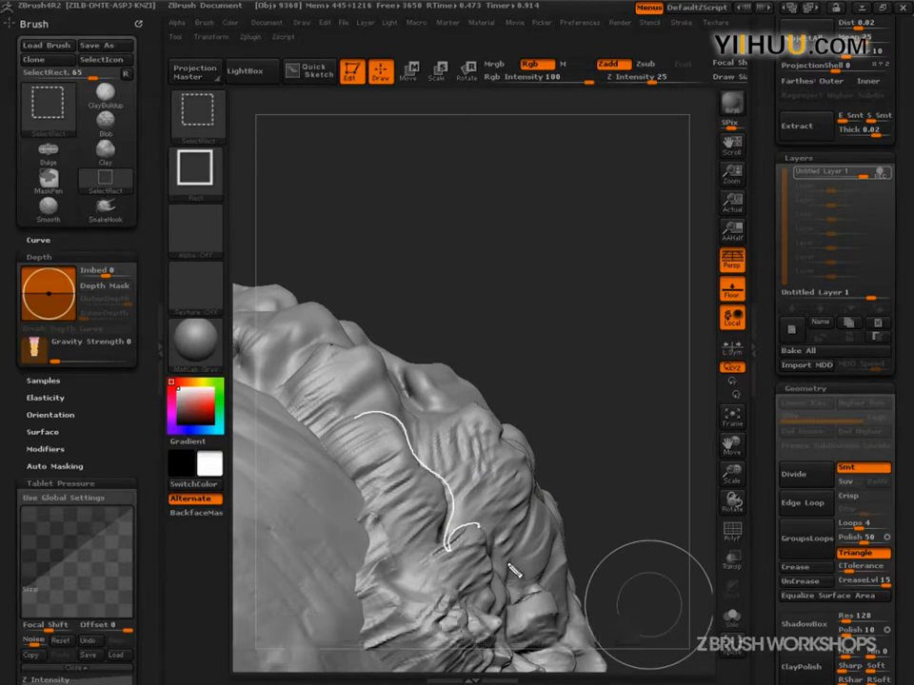
key(Escape)
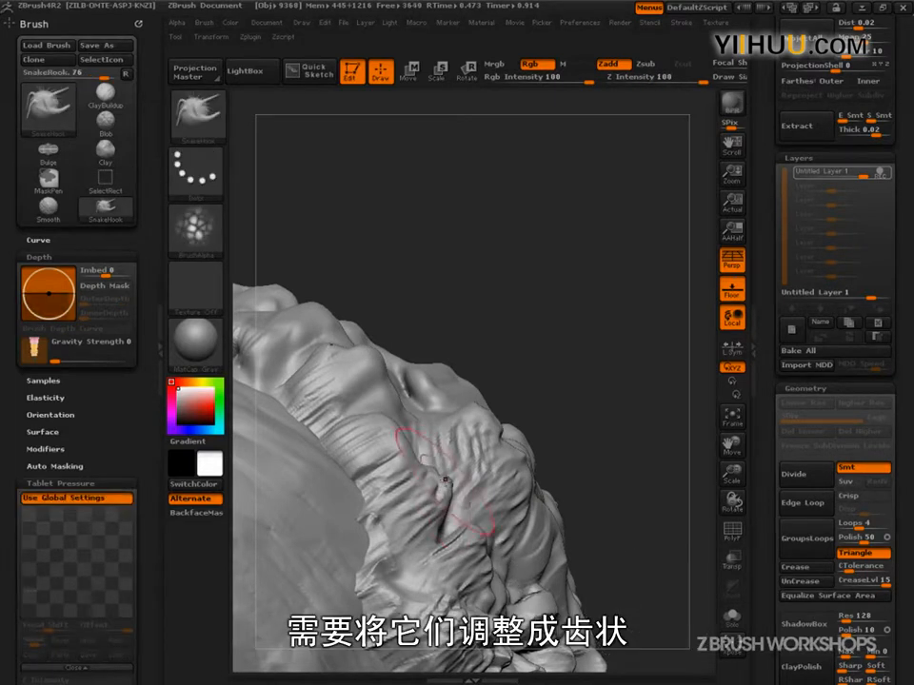
mouse_move(571, 400)
mouse_down()
mouse_move(601, 391)
mouse_move(638, 427)
mouse_move(632, 355)
mouse_move(609, 381)
mouse_up()
drag(333, 374, 310, 297)
drag(496, 330, 590, 369)
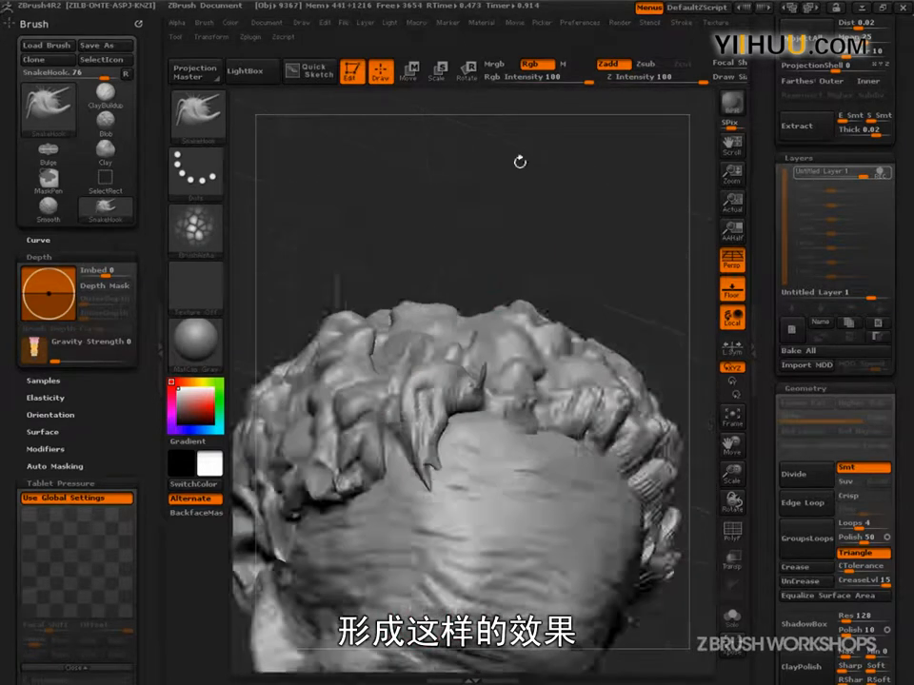
Step: Pull the clumps on the opposite side of the forehead into overlapping, curled locks with SnakeHook
mouse_move(520, 162)
mouse_down()
mouse_move(553, 275)
mouse_move(632, 323)
mouse_move(616, 277)
mouse_move(610, 315)
mouse_up()
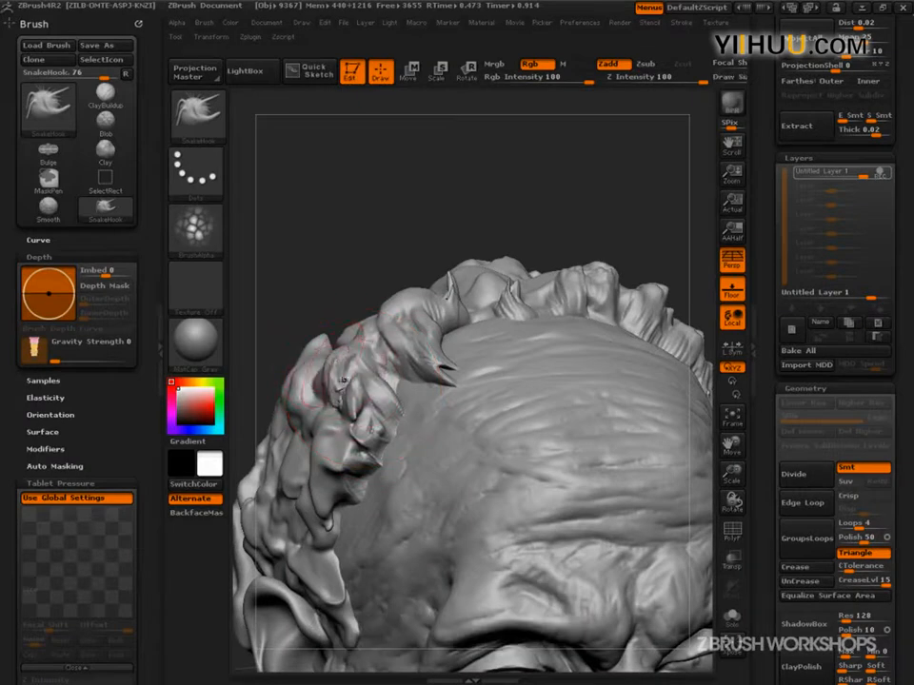
mouse_move(514, 217)
mouse_down()
mouse_move(461, 229)
mouse_move(478, 197)
mouse_up()
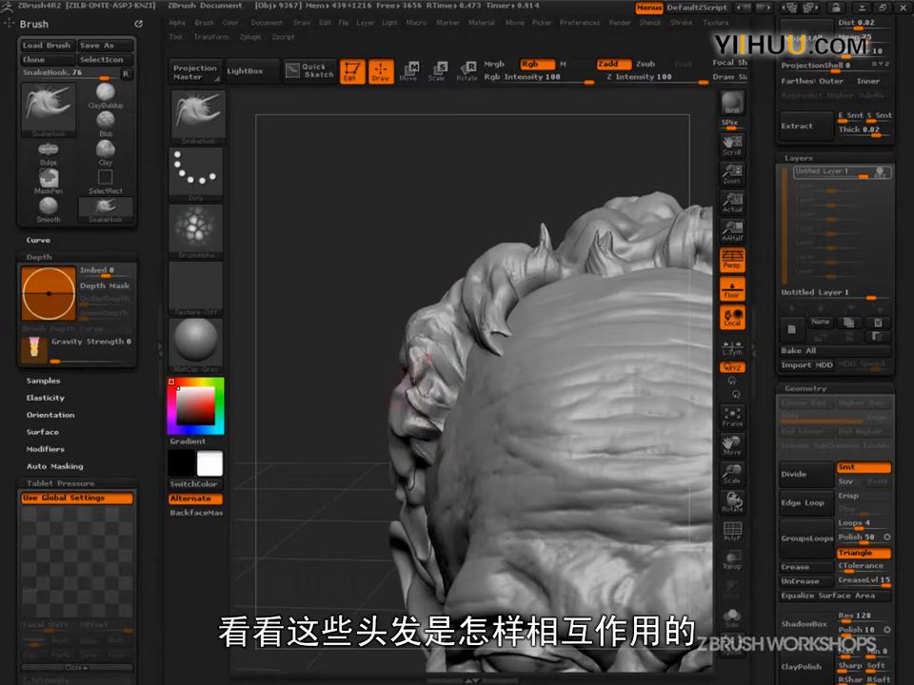
drag(386, 243, 427, 285)
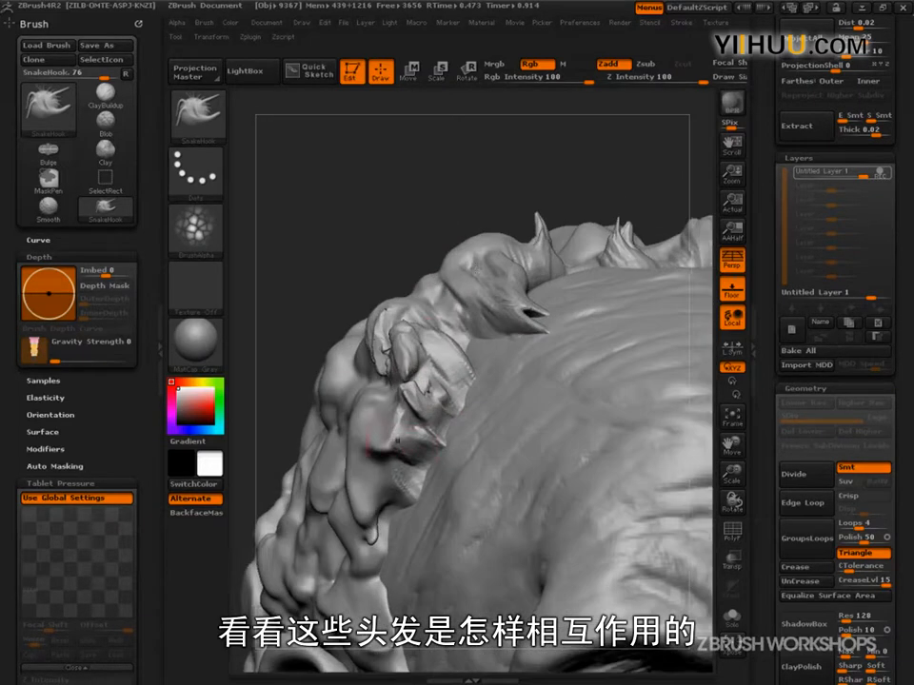
drag(395, 484, 384, 455)
alt+drag(381, 238, 454, 152)
mouse_move(356, 312)
alt+mouse_down()
mouse_move(334, 262)
mouse_move(419, 271)
alt+mouse_up()
mouse_move(591, 324)
alt+mouse_down()
mouse_move(572, 257)
mouse_move(575, 278)
mouse_move(606, 291)
mouse_move(610, 342)
alt+mouse_up()
Step: Adjust the draw size and reshape the curled locks along that side of the forehead
key(1)
mouse_move(412, 321)
mouse_down()
mouse_move(396, 285)
mouse_move(366, 339)
mouse_move(354, 291)
mouse_move(362, 295)
mouse_up()
key(s)
drag(628, 157, 540, 163)
mouse_move(359, 256)
alt+mouse_down()
mouse_move(417, 324)
mouse_move(377, 330)
mouse_move(369, 354)
mouse_move(400, 310)
mouse_move(403, 320)
mouse_move(402, 312)
mouse_move(419, 311)
mouse_move(415, 354)
mouse_move(421, 314)
mouse_move(425, 351)
alt+mouse_up()
key(s)
key(s)
Step: Readjust the draw size and shape the strands of the lock hanging at the temple
mouse_move(427, 213)
mouse_down()
mouse_move(457, 259)
mouse_move(430, 360)
mouse_move(400, 393)
mouse_up()
key(s)
mouse_move(408, 406)
mouse_down()
mouse_move(395, 369)
mouse_move(372, 425)
mouse_move(354, 403)
mouse_move(383, 400)
mouse_move(373, 388)
mouse_move(392, 395)
mouse_move(409, 381)
mouse_up()
right_drag(408, 379, 431, 428)
mouse_move(427, 423)
mouse_down()
mouse_move(424, 438)
mouse_move(433, 419)
mouse_move(440, 446)
mouse_move(417, 493)
mouse_move(409, 466)
mouse_move(417, 486)
mouse_move(440, 487)
mouse_up()
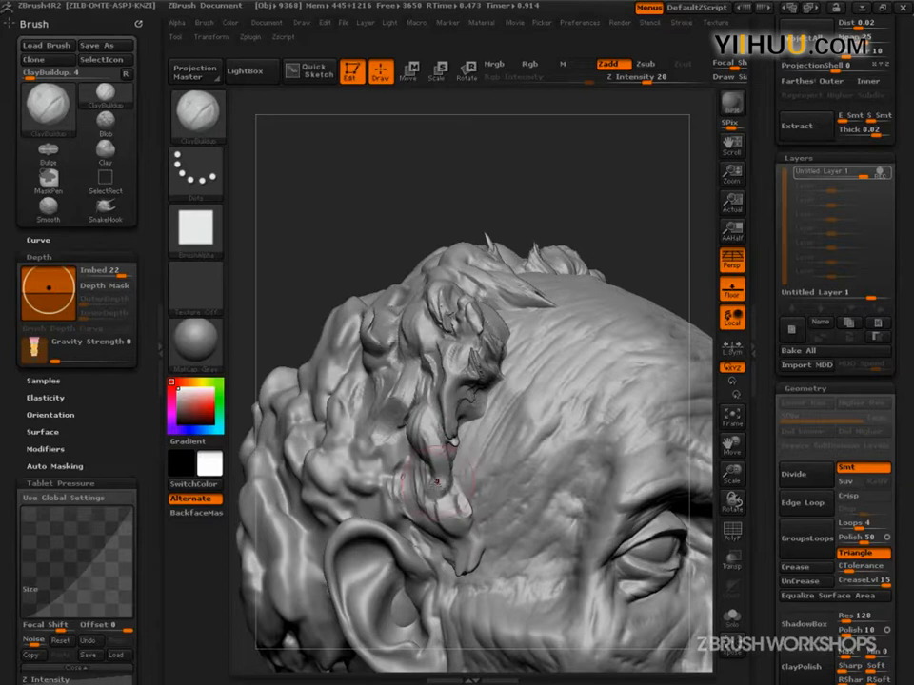
Step: Sculpt ClayBuildup strand strokes over the hair between the temple and the ear
drag(455, 498, 436, 463)
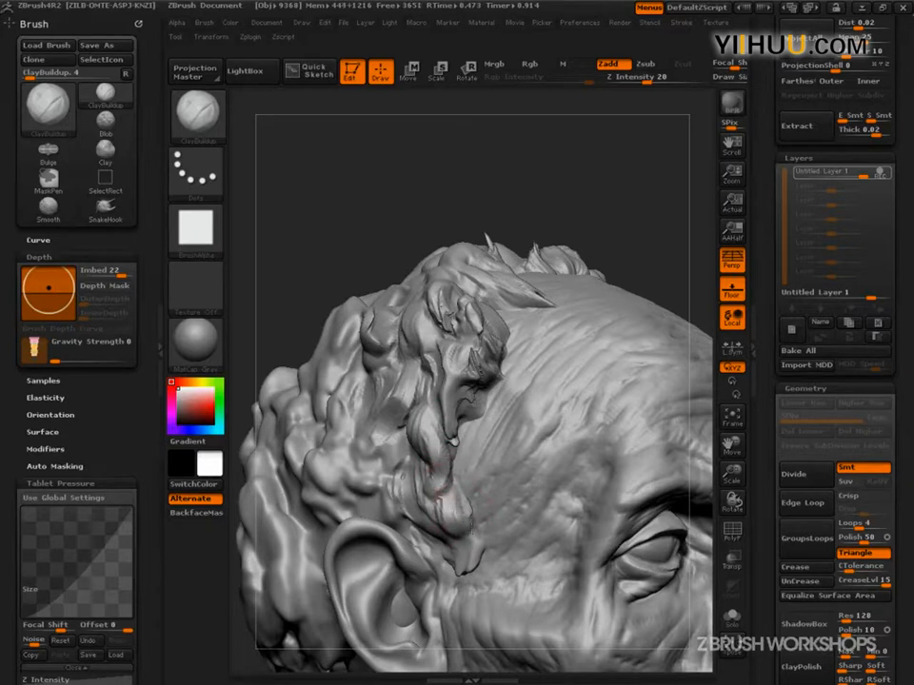
drag(631, 241, 580, 276)
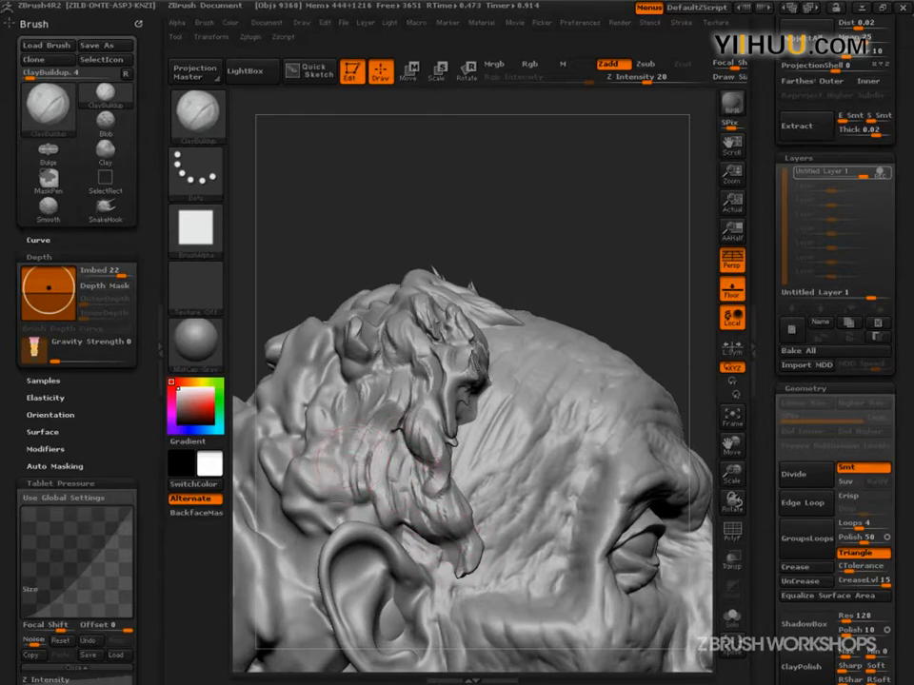
drag(481, 262, 418, 314)
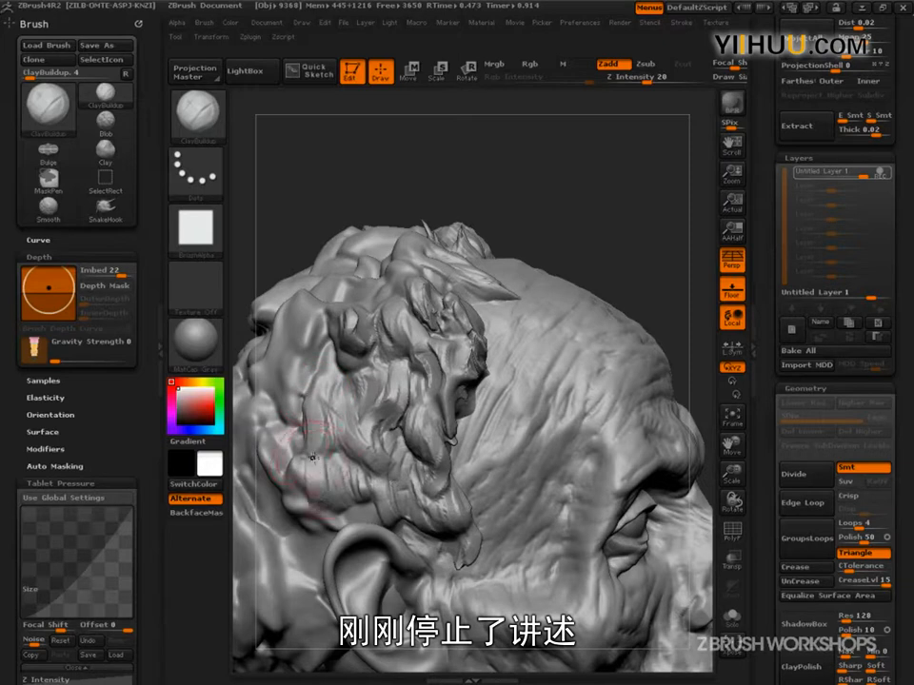
Step: Sculpt wavy ClayBuildup strands into the hair clumps directly above the ear
drag(580, 186, 657, 167)
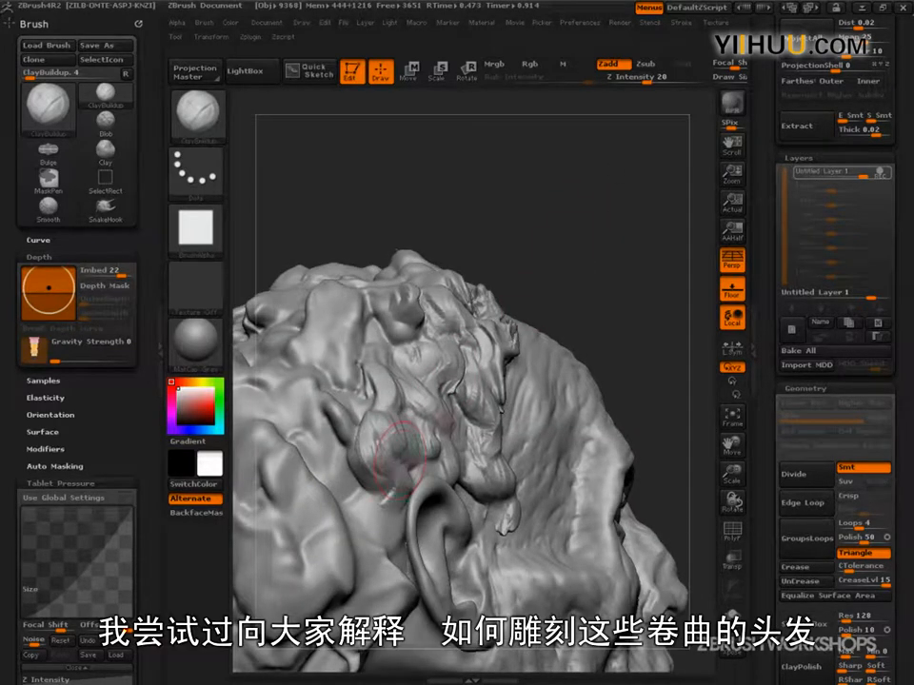
drag(530, 296, 393, 502)
drag(388, 158, 295, 233)
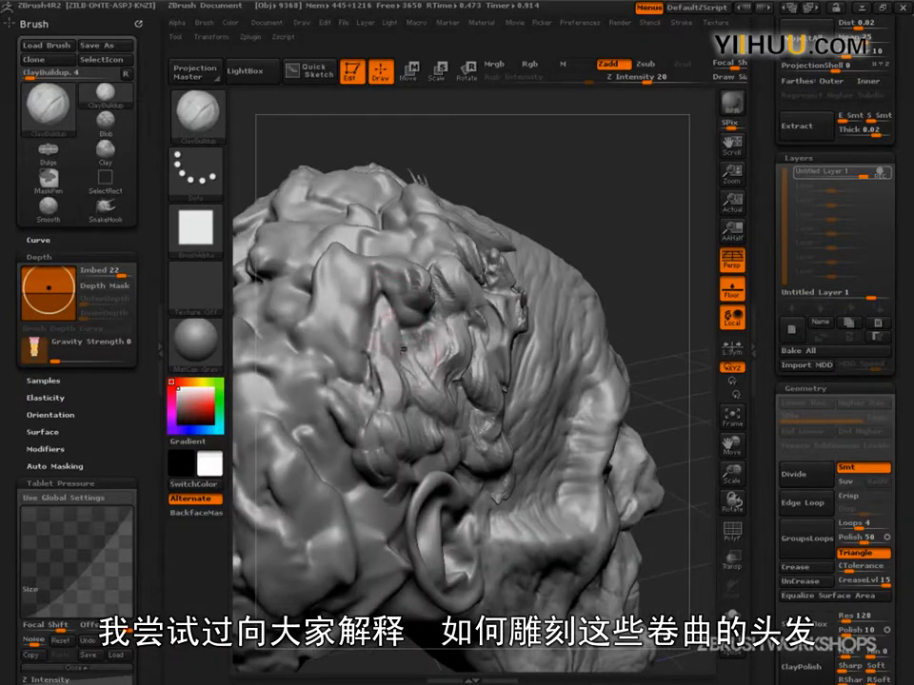
drag(410, 360, 422, 379)
drag(376, 311, 404, 353)
drag(447, 152, 408, 181)
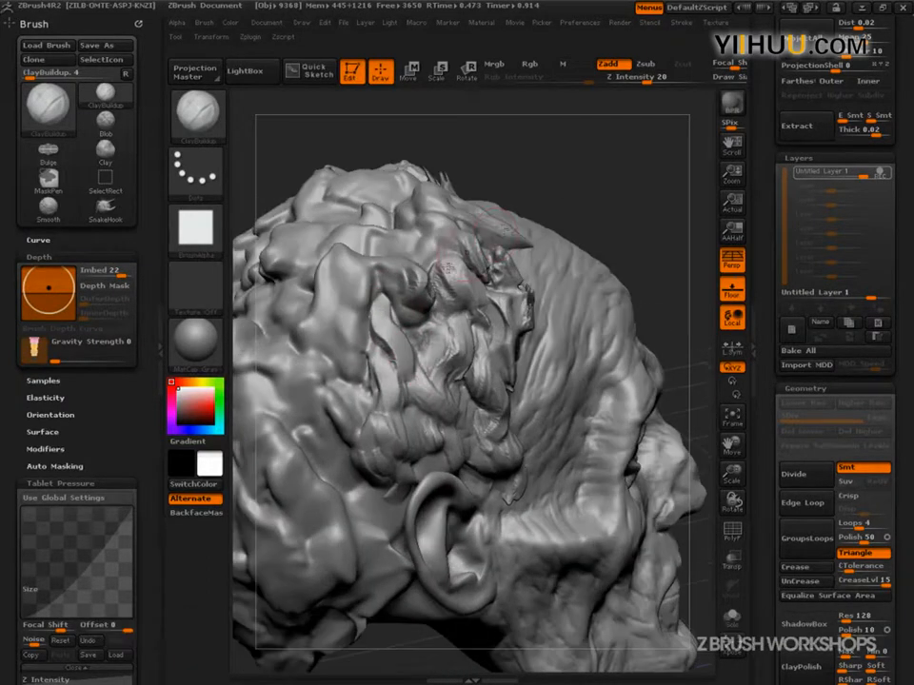
Step: Shape the large clump above and behind the ear into a long lock with ClayBuildup and add strands around it
mouse_move(366, 299)
mouse_down()
mouse_move(343, 278)
mouse_move(335, 326)
mouse_move(325, 299)
mouse_up()
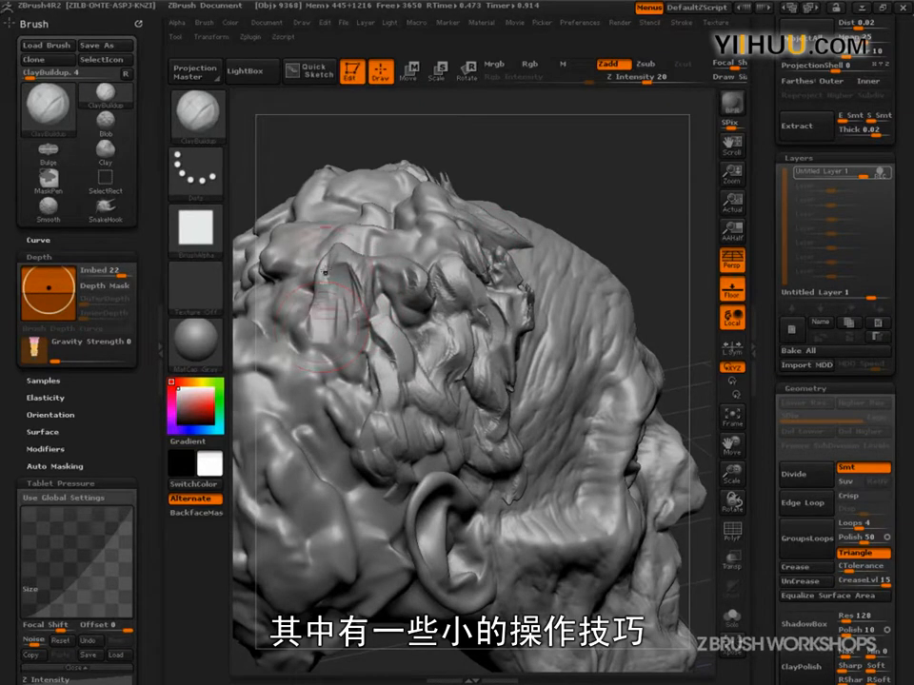
drag(357, 350, 451, 354)
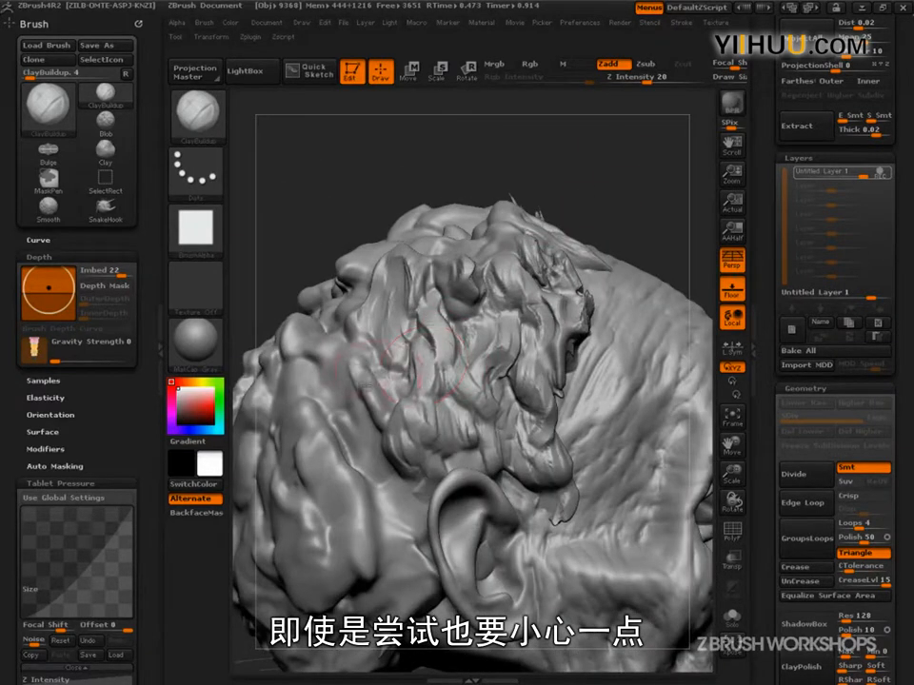
mouse_move(301, 171)
mouse_down()
mouse_move(305, 229)
mouse_move(324, 285)
mouse_up()
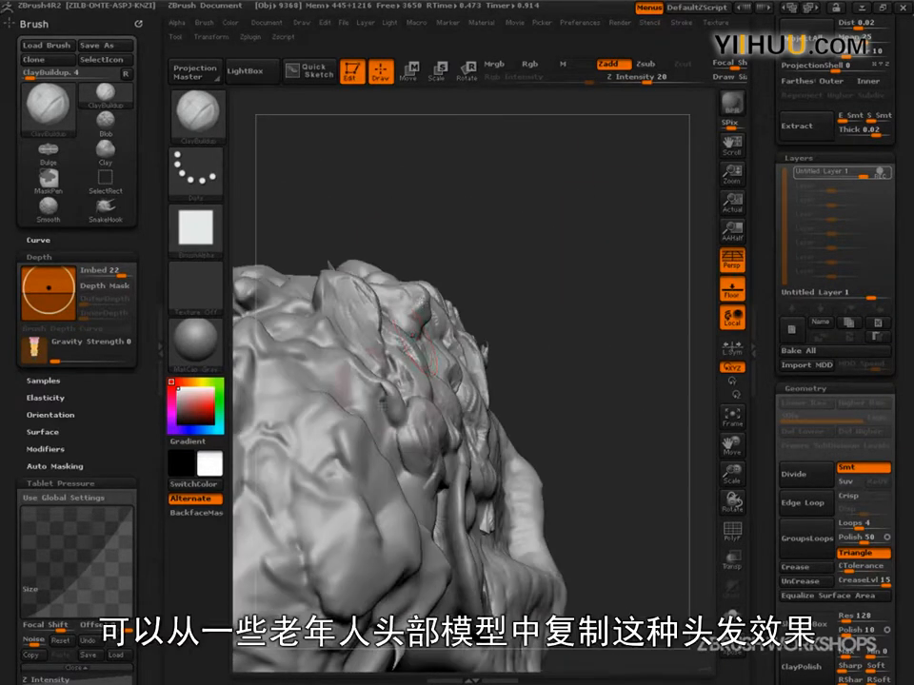
drag(440, 233, 419, 373)
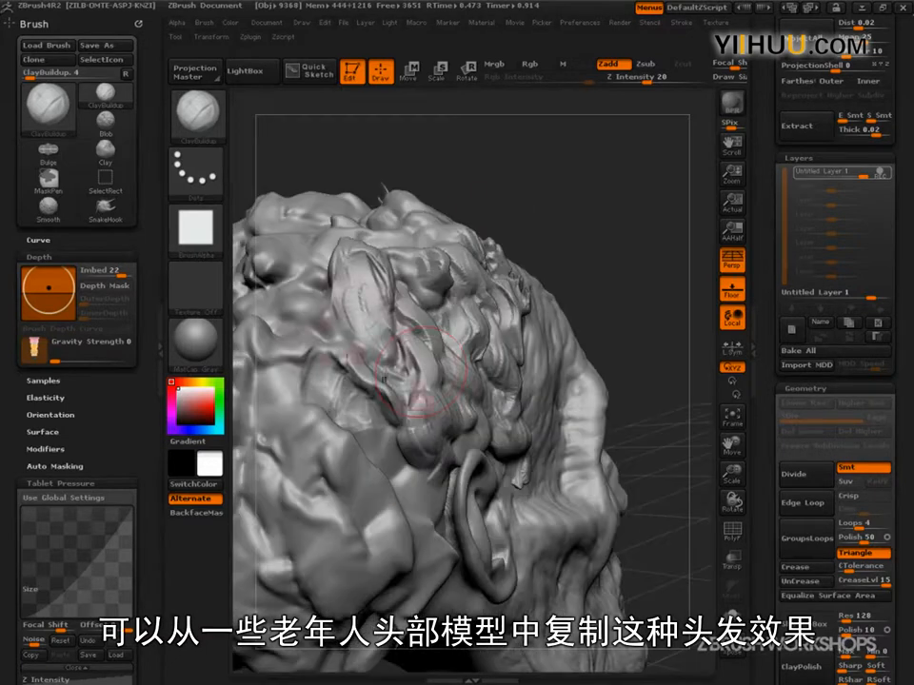
mouse_move(551, 201)
mouse_down()
mouse_move(567, 243)
mouse_move(328, 340)
mouse_up()
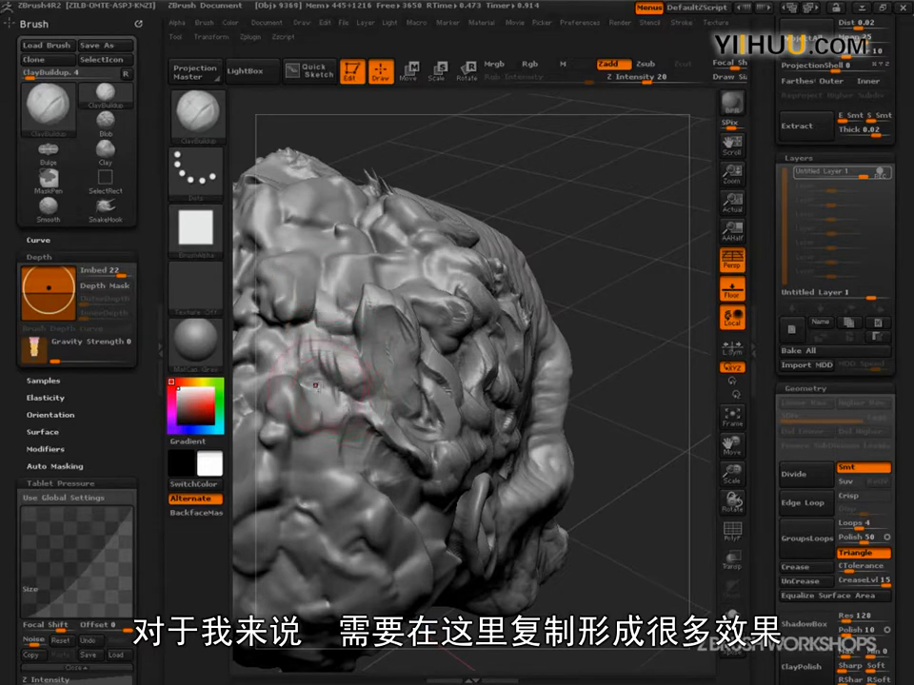
mouse_move(581, 238)
mouse_down()
mouse_move(600, 218)
mouse_move(591, 311)
mouse_move(575, 303)
mouse_move(398, 354)
mouse_move(394, 381)
mouse_up()
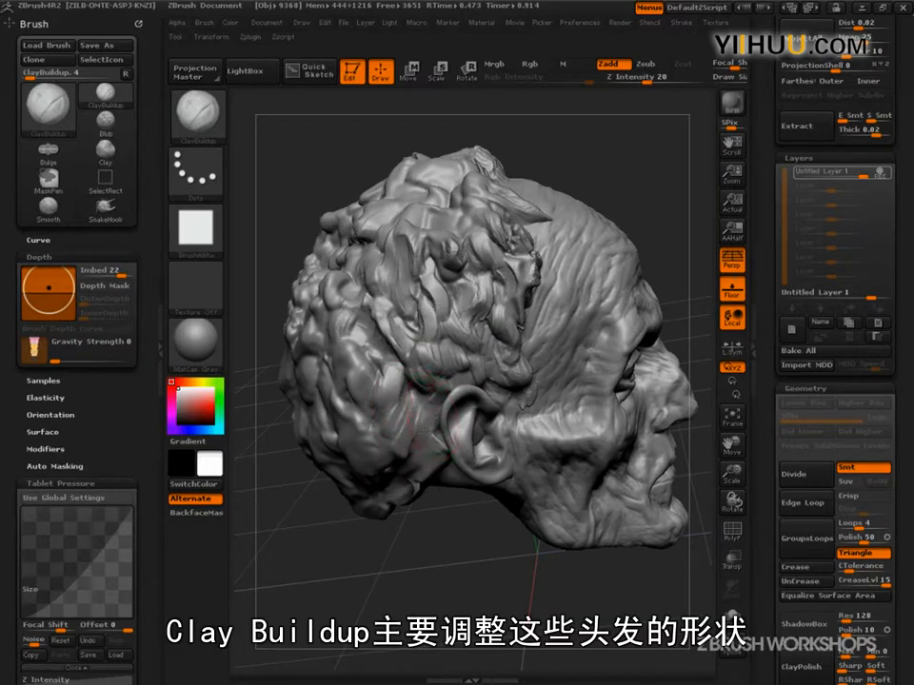
Step: Build up curved hair strands over the smooth clumps behind the ear with ClayBuildup
mouse_move(420, 466)
right_down()
mouse_move(427, 455)
mouse_move(398, 456)
right_up()
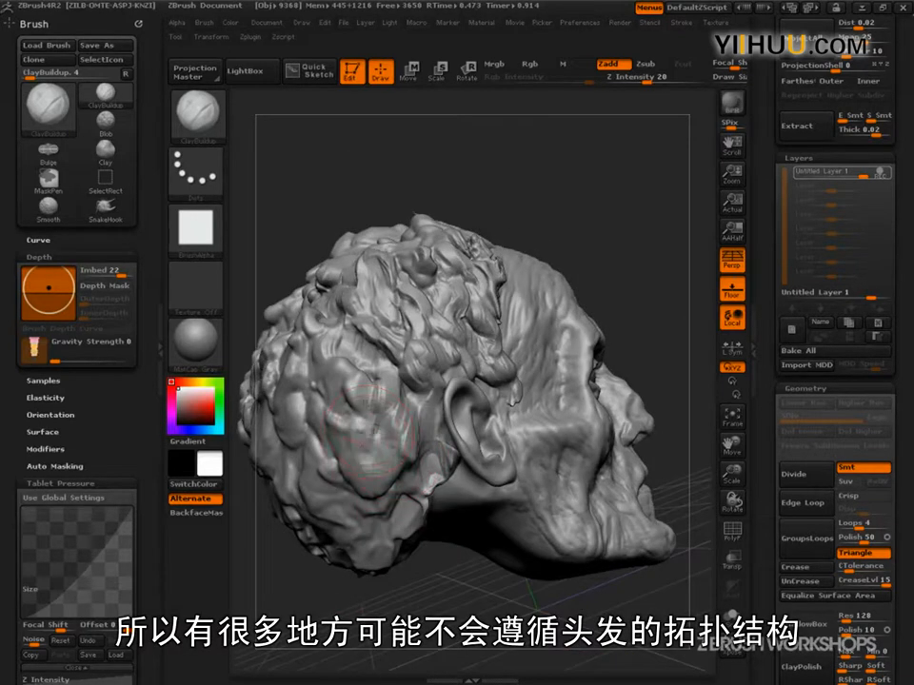
right_drag(369, 390, 357, 359)
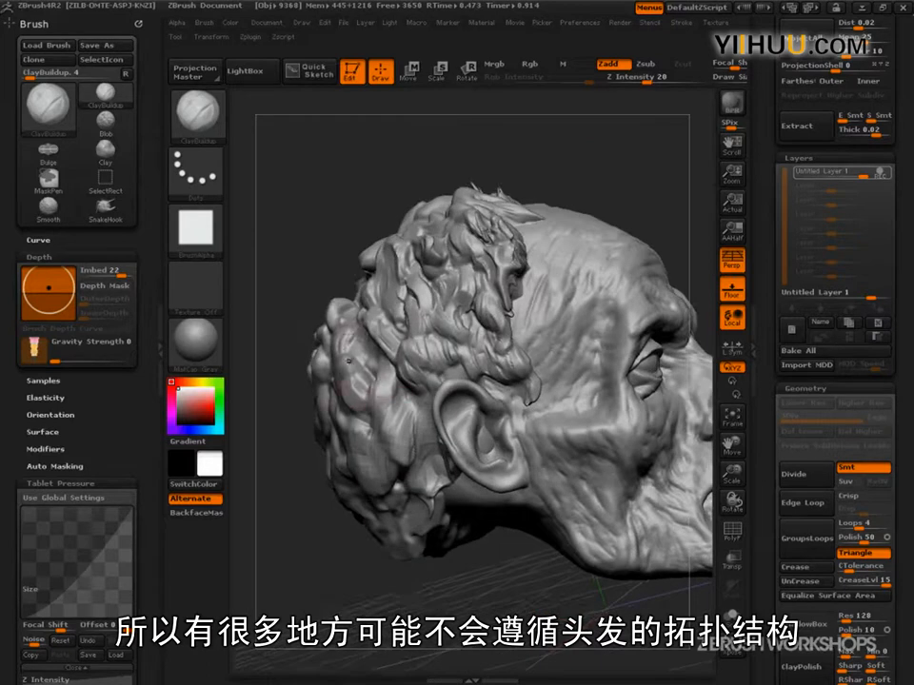
right_drag(265, 291, 263, 314)
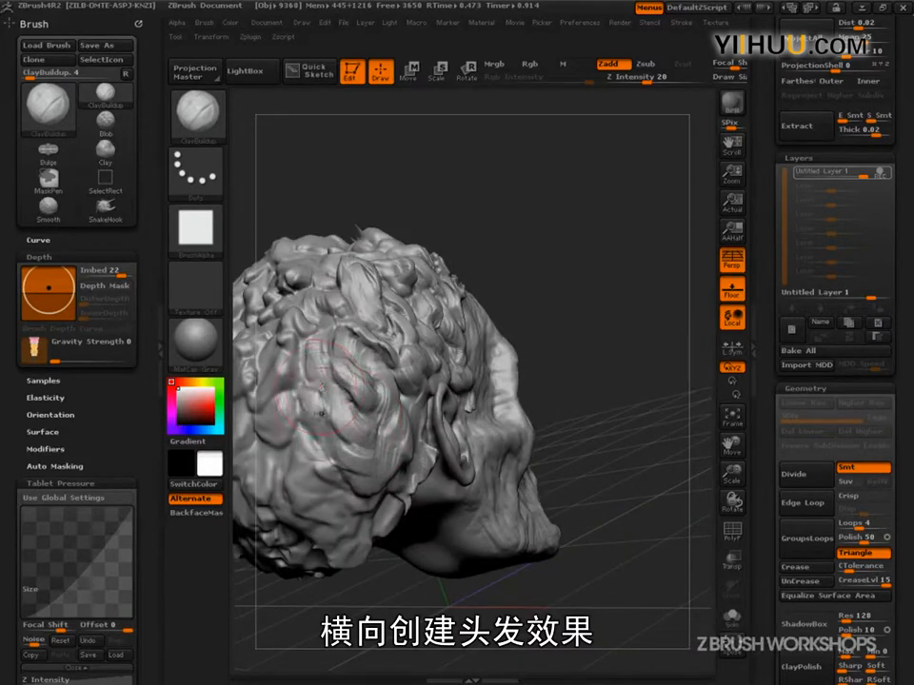
mouse_move(343, 270)
mouse_down()
mouse_move(616, 298)
mouse_move(266, 333)
mouse_up()
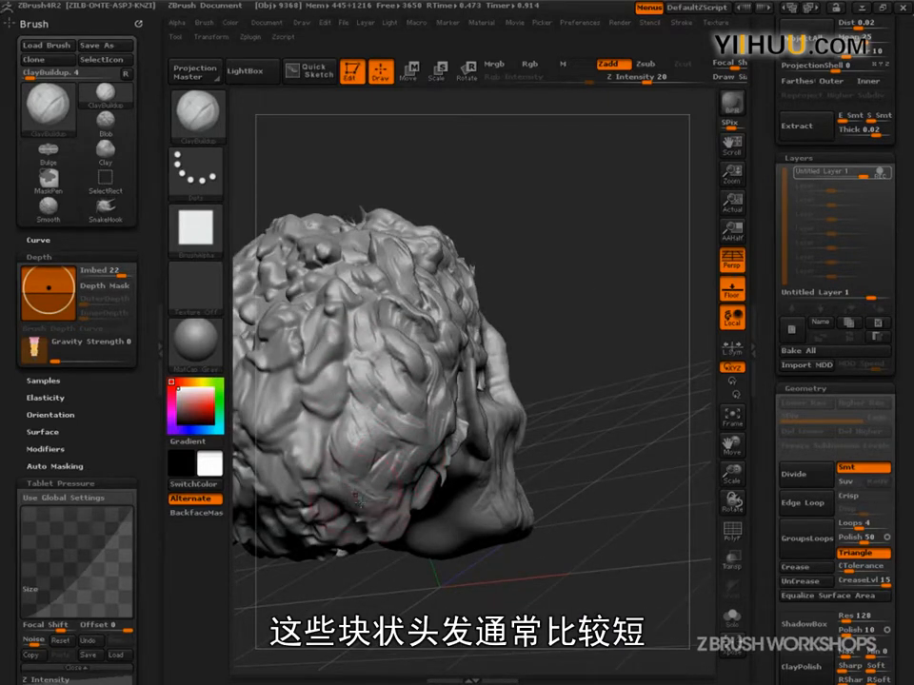
Step: Sculpt short overlapping locks that wrap around the scalp from behind the ear to the back of the head
drag(469, 447, 501, 396)
drag(414, 480, 400, 508)
mouse_move(597, 257)
mouse_down()
mouse_move(639, 246)
mouse_move(621, 261)
mouse_up()
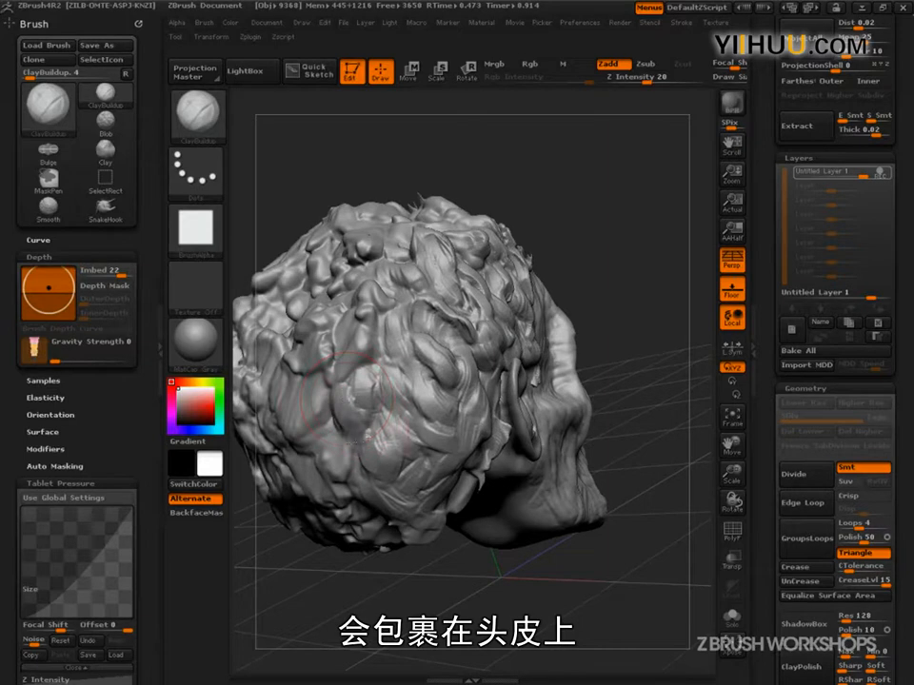
mouse_move(474, 213)
mouse_down()
mouse_move(639, 281)
mouse_move(674, 257)
mouse_up()
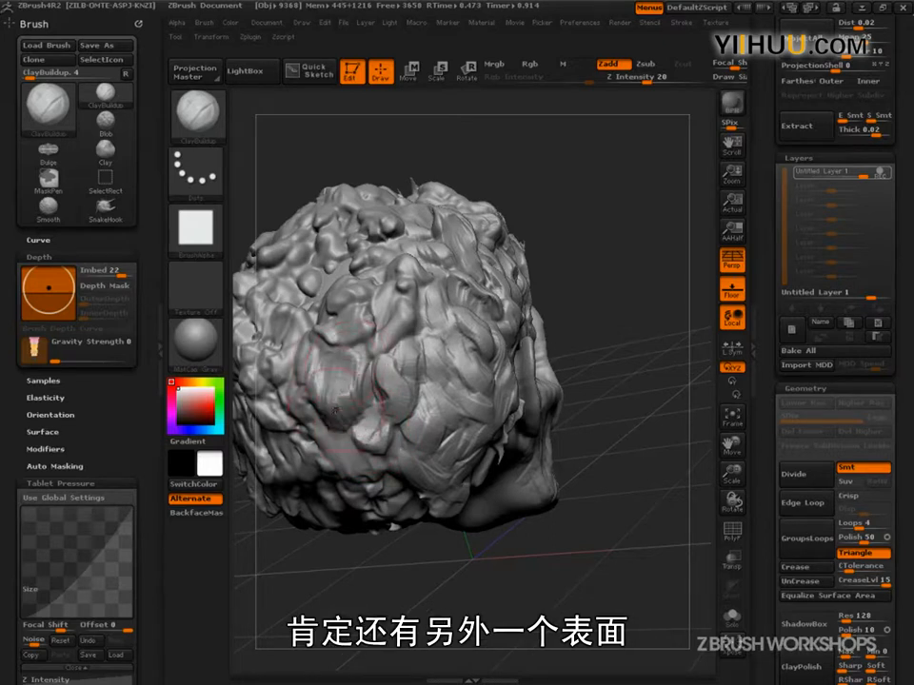
mouse_move(587, 246)
mouse_down()
mouse_move(400, 304)
mouse_move(407, 286)
mouse_move(369, 255)
mouse_up()
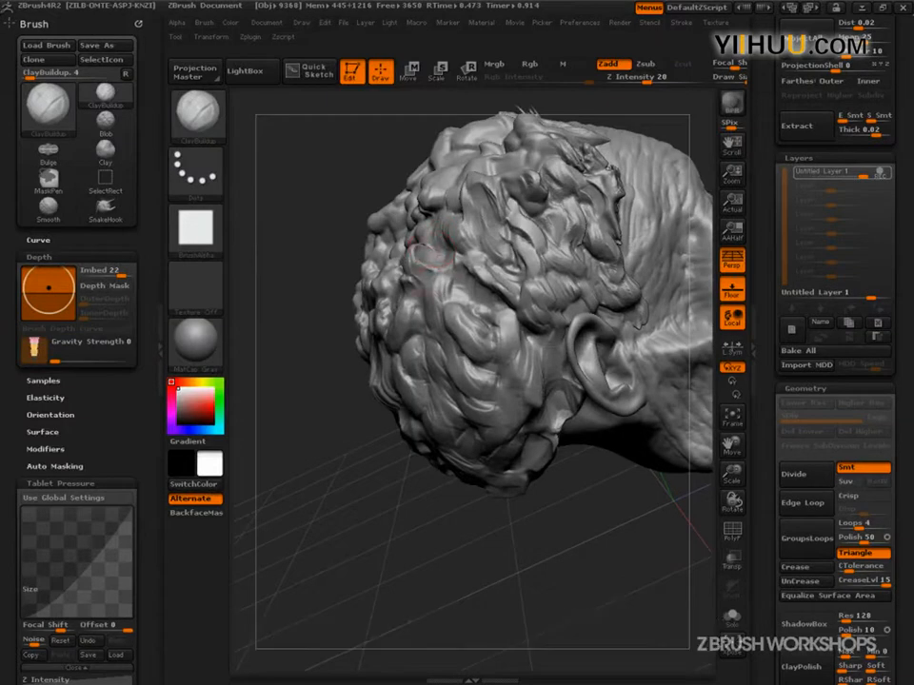
Step: Sculpt ClayBuildup strands radiating from the crown to cover the bare scalp patch with hair
mouse_move(423, 309)
right_down()
mouse_move(433, 305)
mouse_move(395, 333)
mouse_move(436, 348)
right_up()
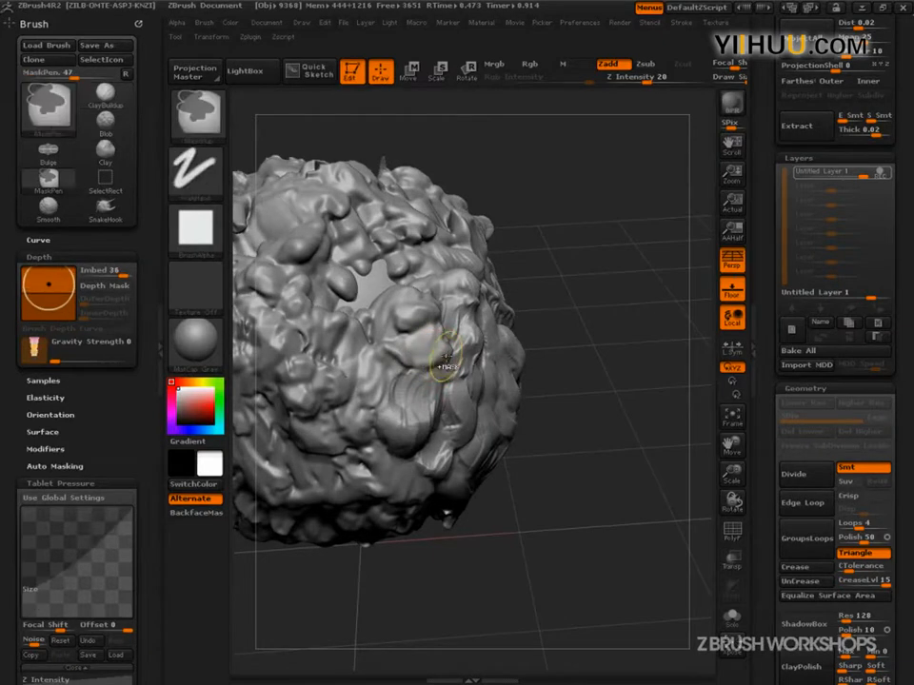
drag(439, 348, 433, 335)
mouse_move(369, 306)
alt+mouse_down()
mouse_move(339, 284)
mouse_move(381, 252)
mouse_move(422, 255)
mouse_move(336, 265)
mouse_move(345, 277)
alt+mouse_up()
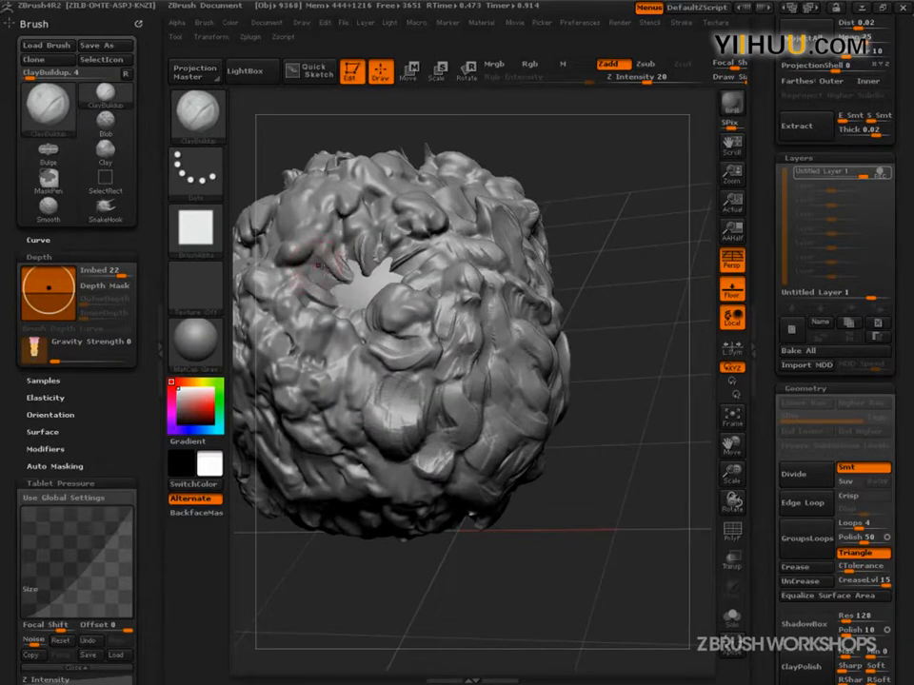
right_drag(354, 301, 380, 317)
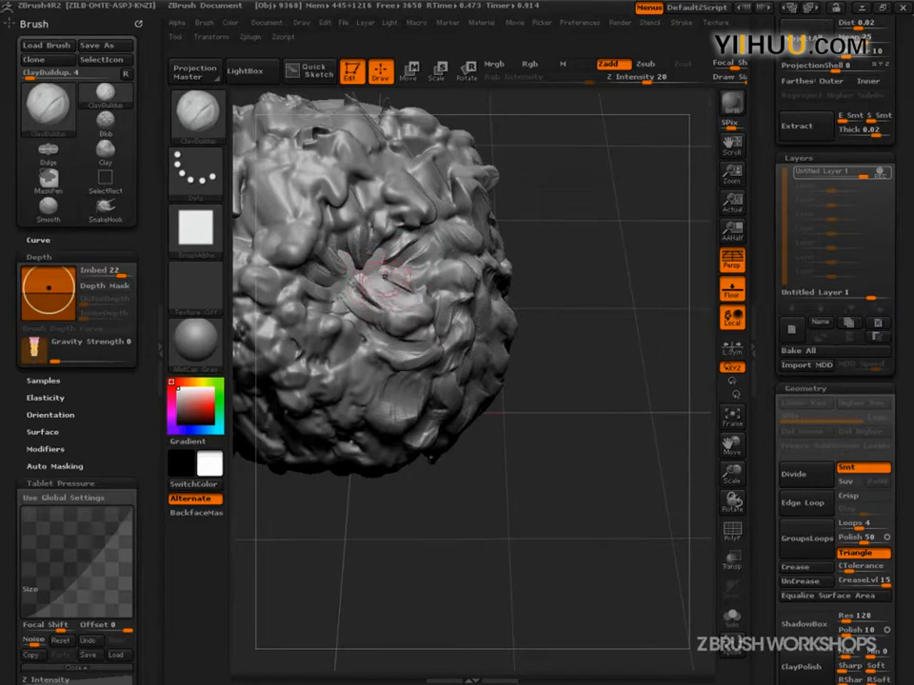
mouse_move(350, 199)
right_down()
mouse_move(430, 281)
mouse_move(368, 463)
mouse_move(394, 285)
right_up()
mouse_move(394, 286)
mouse_down()
mouse_move(373, 286)
mouse_move(415, 316)
mouse_up()
right_drag(430, 354, 411, 291)
mouse_move(411, 290)
mouse_down()
mouse_move(416, 305)
mouse_move(405, 319)
mouse_up()
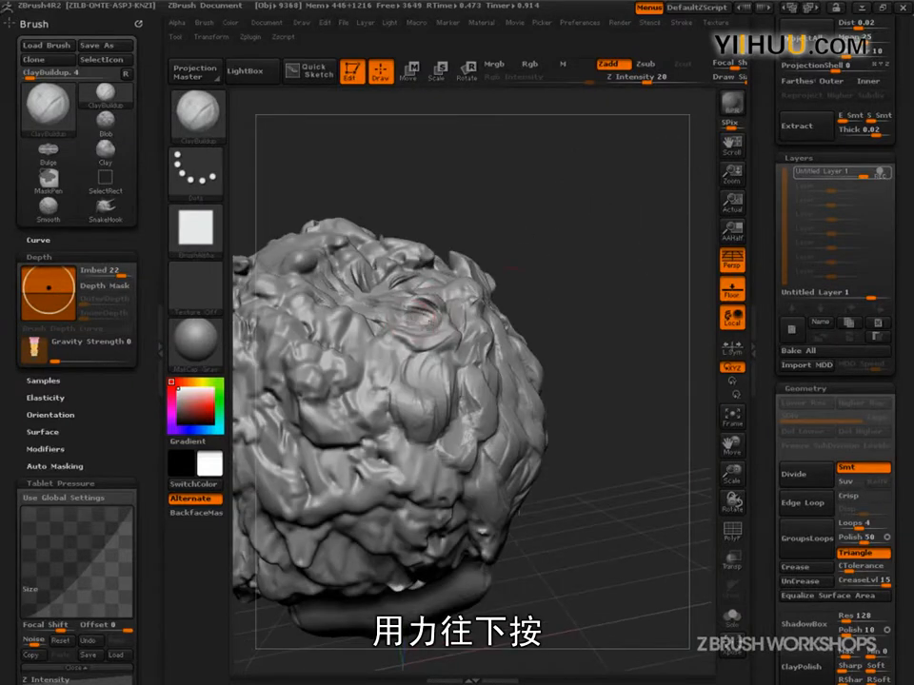
Step: Carve a curl beside the crown and add strands to the broad locks below it on the back of the head
right_drag(567, 268, 450, 321)
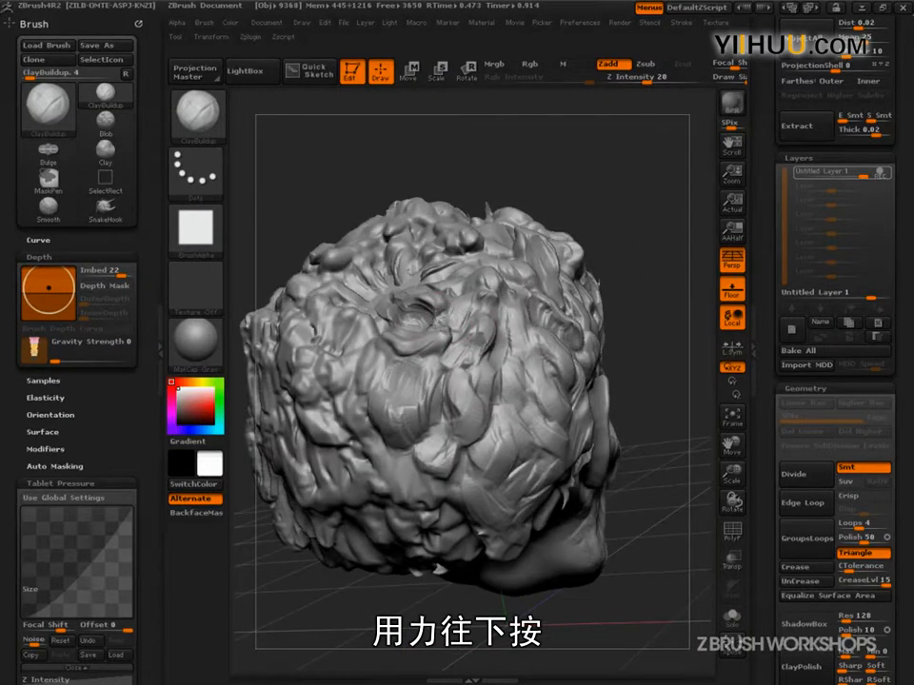
right_drag(445, 212, 418, 327)
drag(361, 327, 364, 410)
right_drag(364, 410, 398, 425)
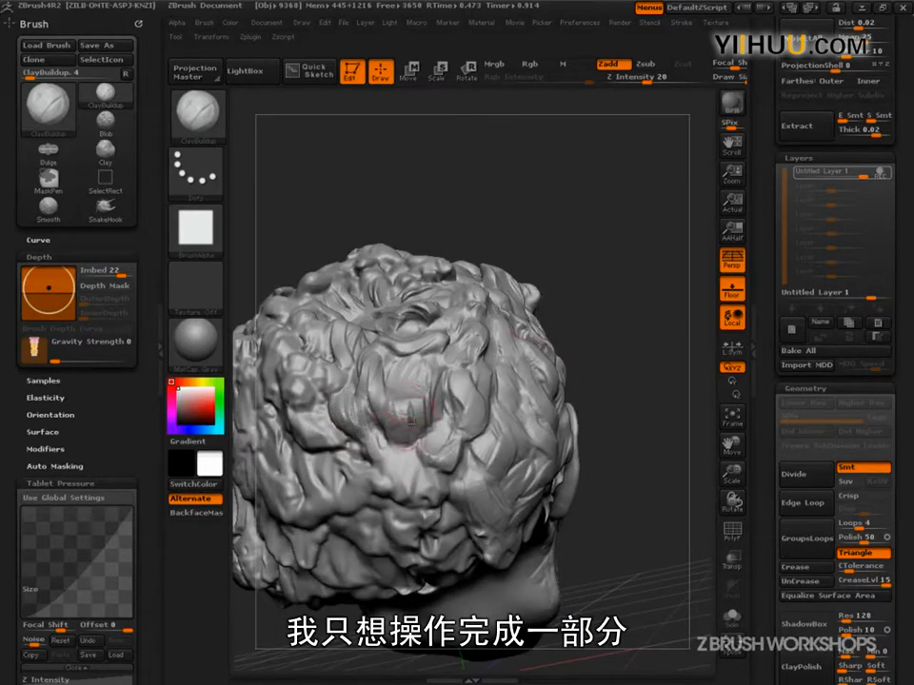
drag(407, 433, 392, 483)
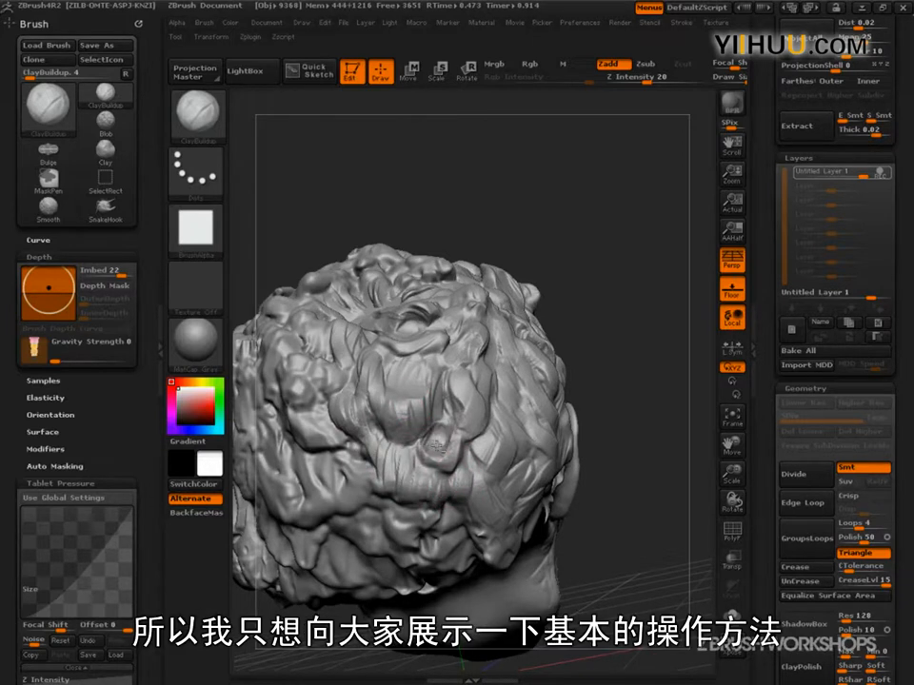
Step: Sculpt ClayBuildup strands over the clumps on the lower back of the head towards the nape
right_drag(525, 368, 473, 407)
right_drag(451, 483, 440, 514)
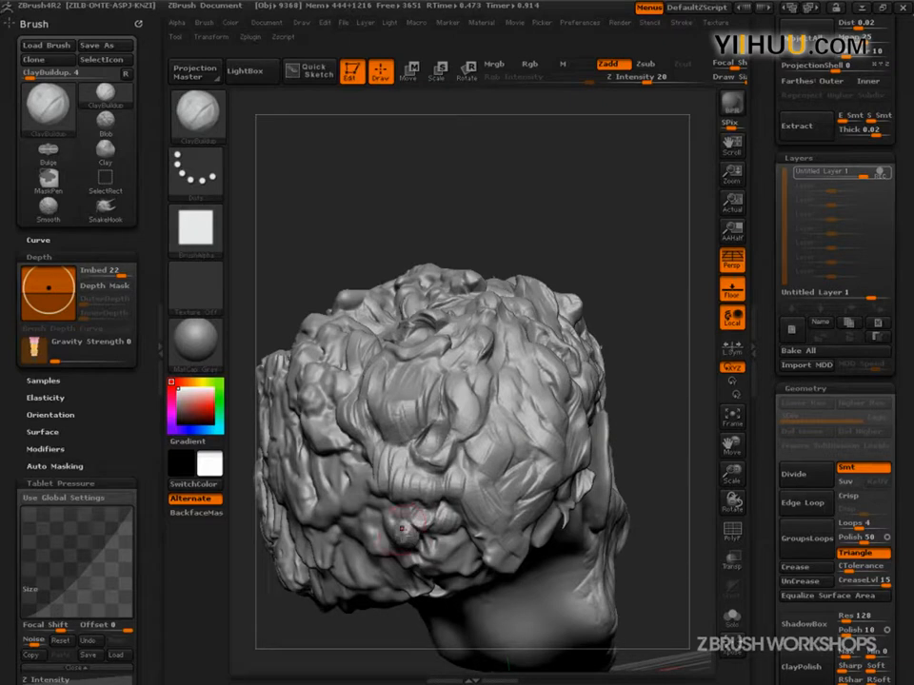
right_drag(388, 514, 408, 534)
drag(406, 536, 389, 527)
mouse_move(349, 494)
mouse_down()
mouse_move(322, 450)
mouse_move(278, 423)
mouse_up()
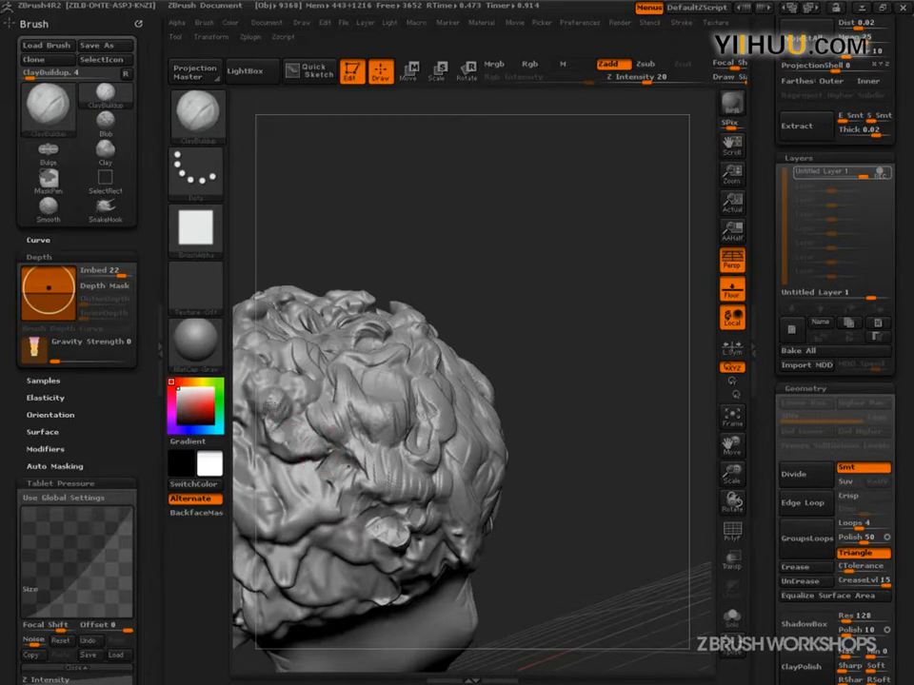
Step: Extend the ClayBuildup strands from the crown swirl across the clumps on the opposite side of the head
mouse_move(269, 247)
mouse_down()
mouse_move(418, 431)
mouse_move(344, 354)
mouse_up()
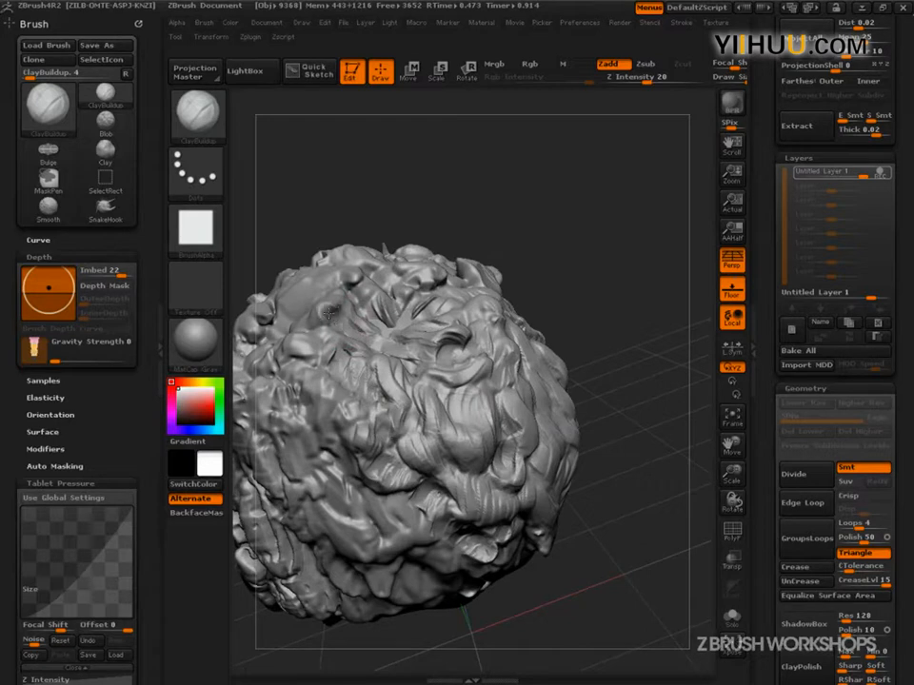
drag(486, 196, 424, 236)
mouse_move(447, 191)
mouse_down()
mouse_move(516, 175)
mouse_move(571, 247)
mouse_move(612, 327)
mouse_up()
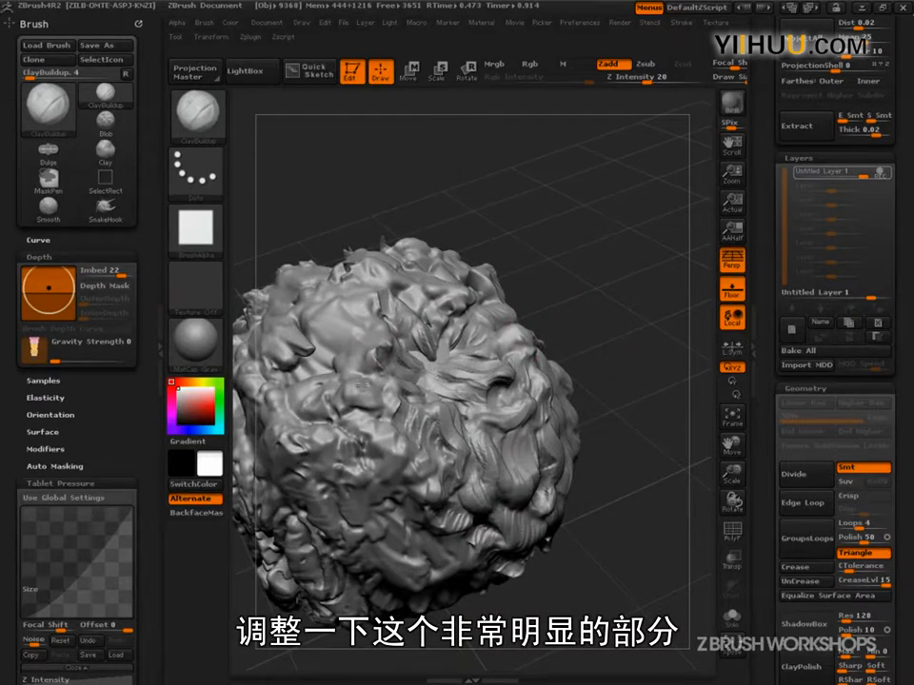
drag(303, 362, 316, 335)
mouse_move(450, 203)
mouse_down()
mouse_move(550, 245)
mouse_move(602, 285)
mouse_up()
mouse_move(385, 377)
mouse_down()
mouse_move(335, 366)
mouse_move(349, 339)
mouse_up()
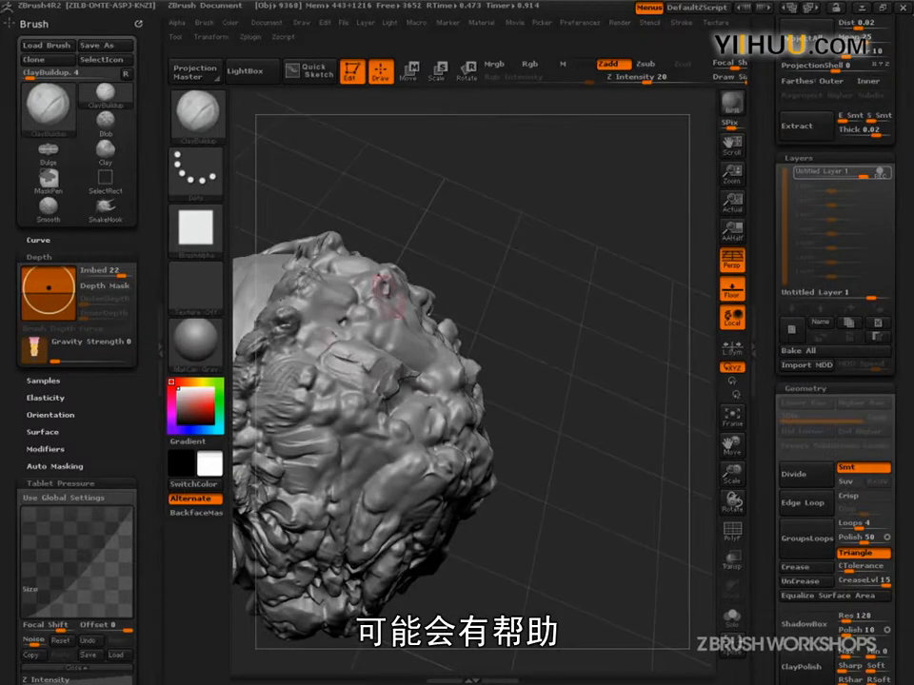
Step: Sculpt strands into the clumps between the front hairline and the crown on the opposite side of the head
drag(457, 305, 498, 313)
mouse_move(322, 323)
mouse_down()
mouse_move(300, 308)
mouse_move(322, 320)
mouse_up()
mouse_move(432, 225)
mouse_down()
mouse_move(342, 278)
mouse_move(319, 242)
mouse_move(345, 209)
mouse_move(358, 225)
mouse_move(370, 222)
mouse_up()
drag(569, 209, 366, 249)
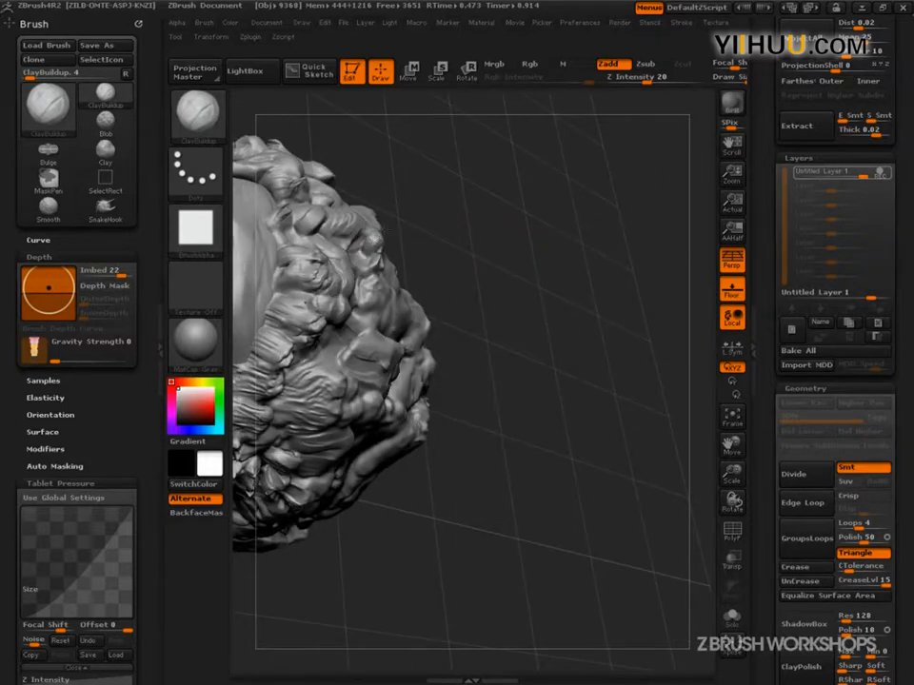
mouse_move(410, 257)
mouse_down()
mouse_move(549, 203)
mouse_move(433, 267)
mouse_up()
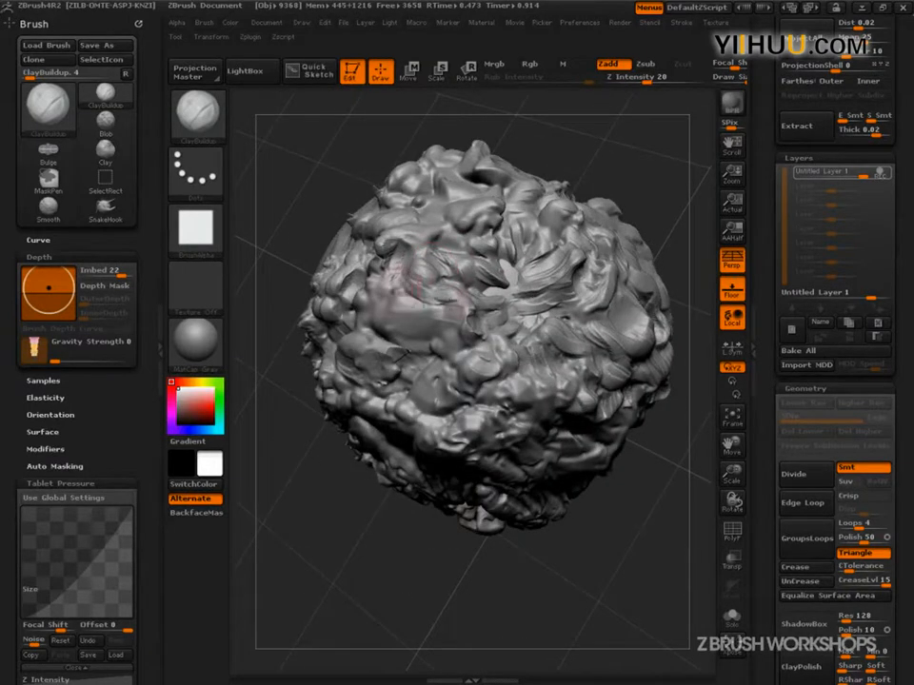
Step: Shape the smooth clumps beside the crown swirl into long curved locks with ClayBuildup
mouse_move(416, 314)
mouse_down()
mouse_move(407, 306)
mouse_move(444, 333)
mouse_up()
drag(640, 165, 494, 108)
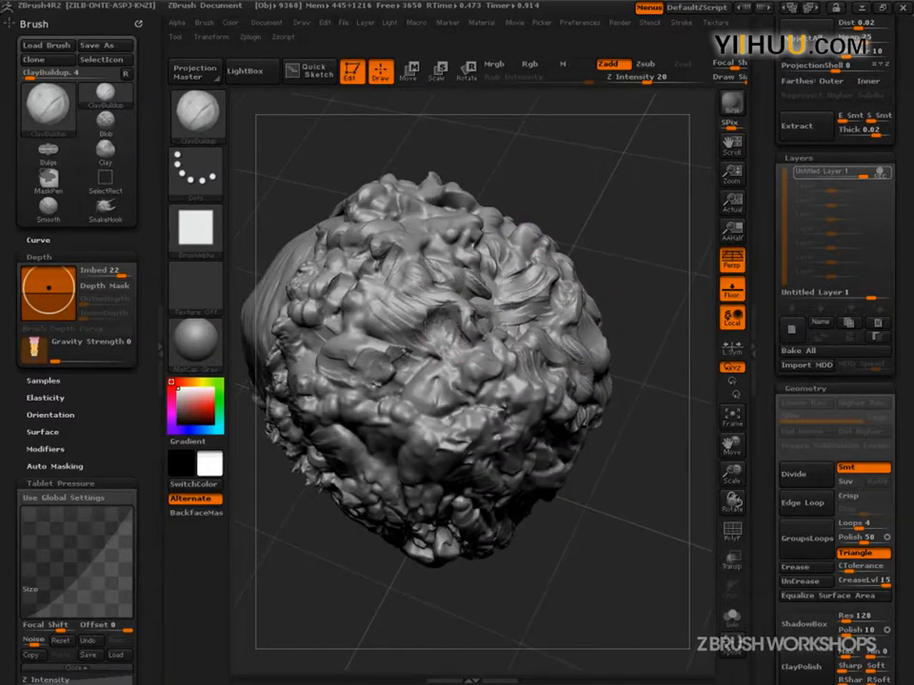
drag(623, 180, 542, 196)
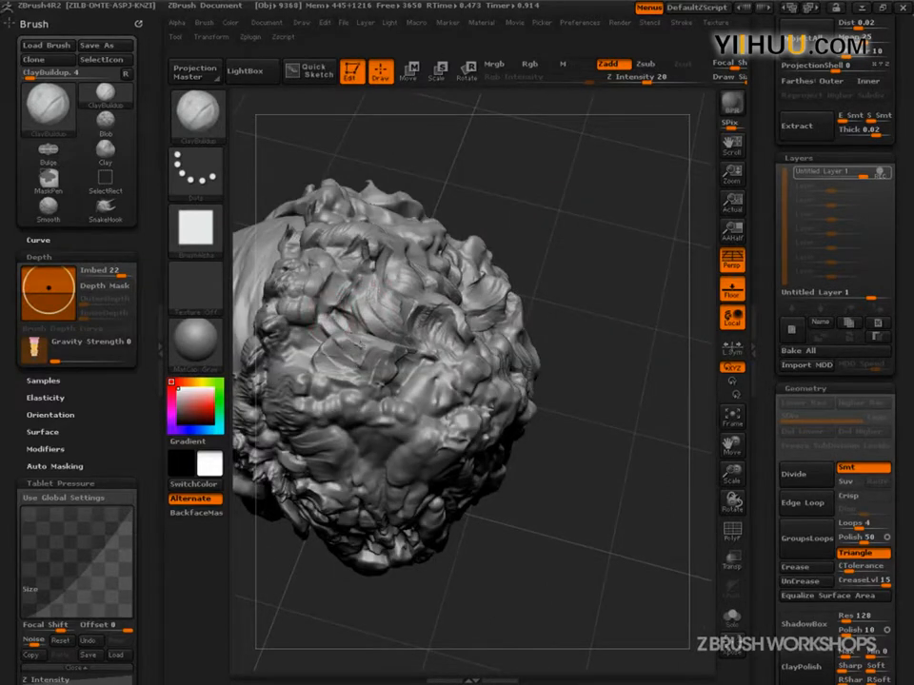
drag(623, 200, 571, 211)
Step: Add ClayBuildup strands to the side clumps below those curved locks, working towards the back of the head
drag(457, 234, 623, 334)
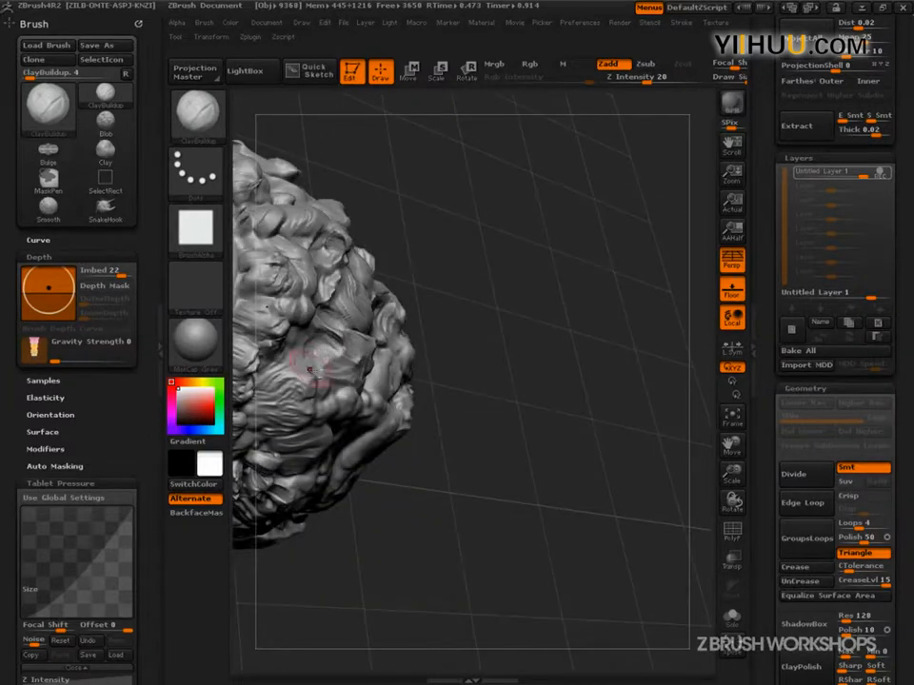
mouse_move(426, 358)
mouse_down()
mouse_move(317, 353)
mouse_move(309, 335)
mouse_up()
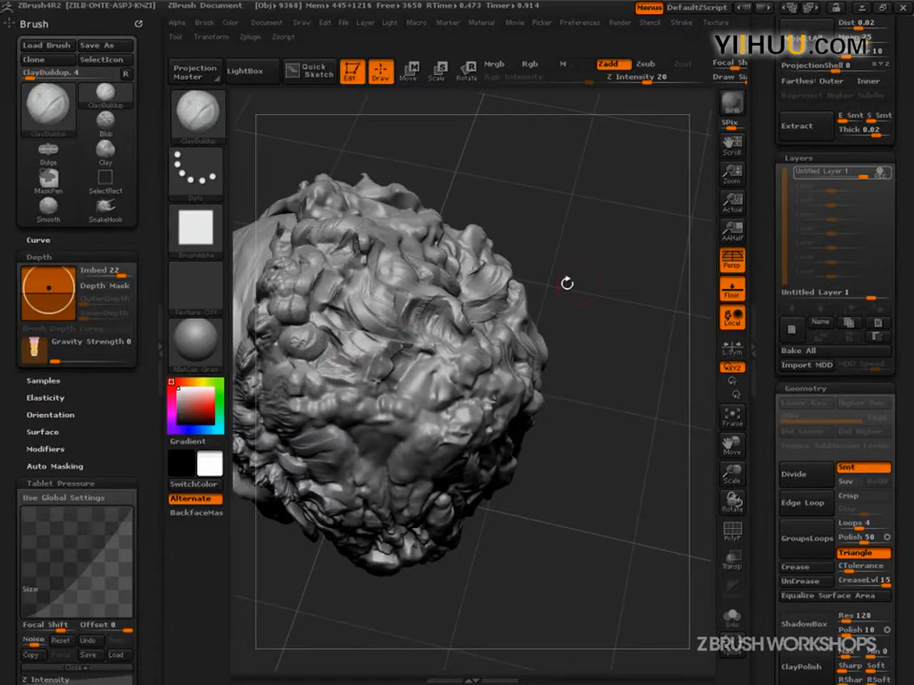
drag(522, 288, 412, 324)
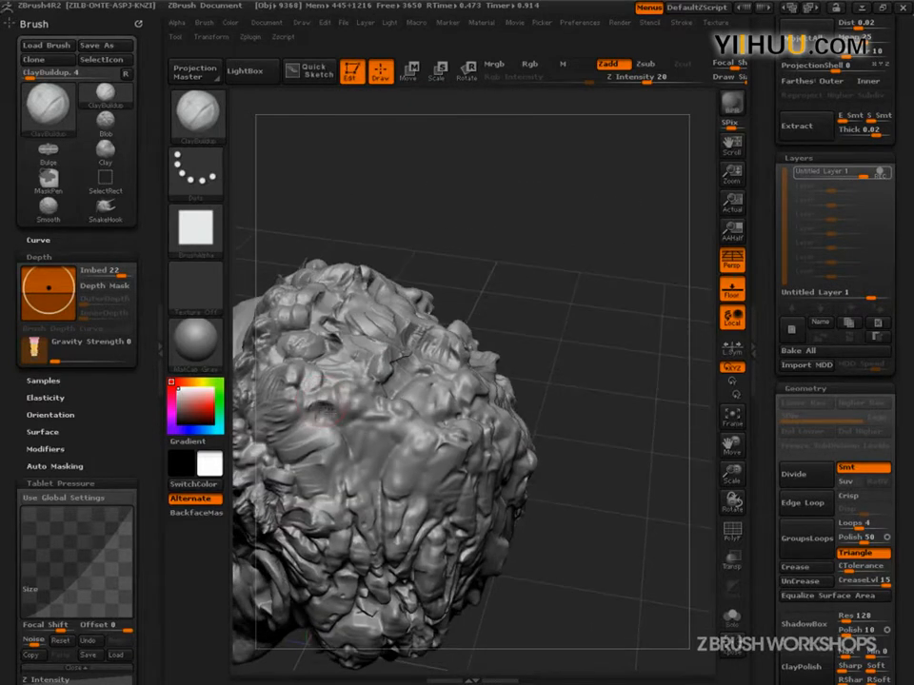
Step: Add ClayBuildup strands to the hair clumps between the crown and the side of the head
drag(538, 335, 379, 405)
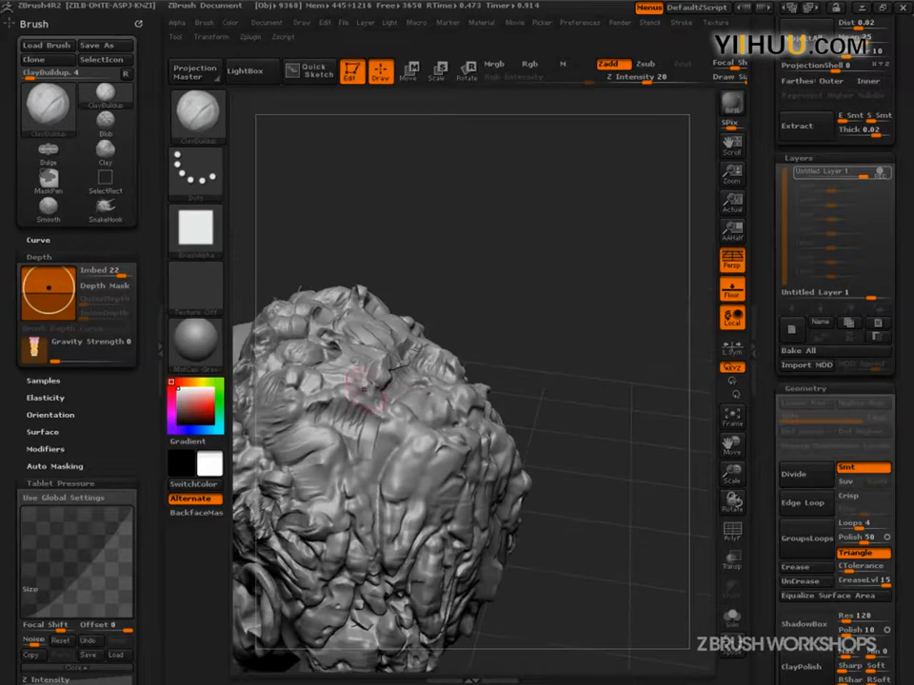
drag(628, 410, 514, 419)
drag(473, 388, 556, 494)
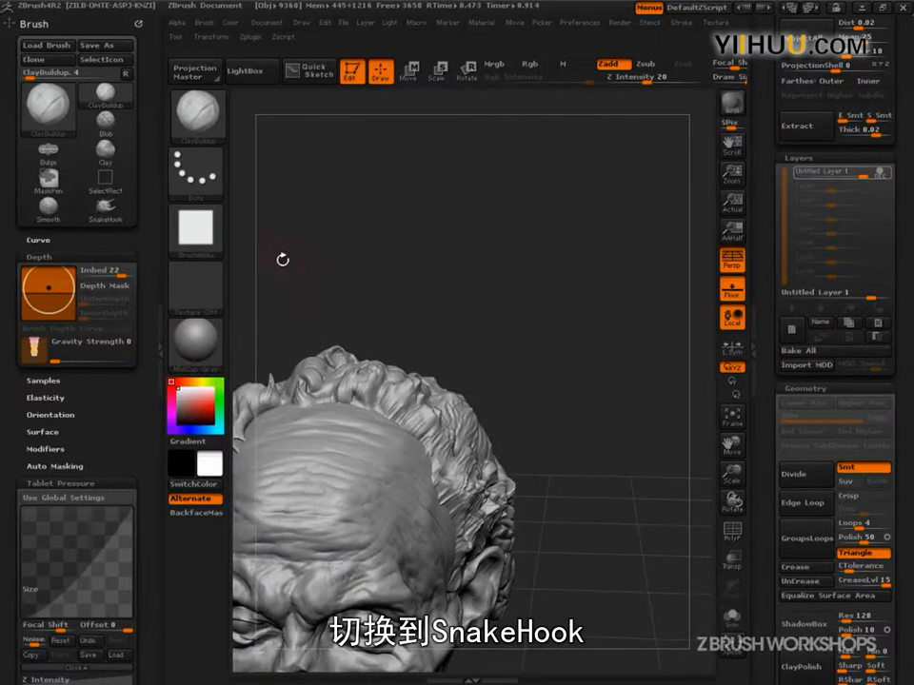
Step: Switch to the SnakeHook brush, adjust its size and pull out the hair edge above the forehead
key(b)
key(s)
key(h)
mouse_move(552, 480)
mouse_down()
mouse_move(616, 469)
mouse_move(622, 441)
mouse_up()
key(s)
drag(496, 459, 513, 428)
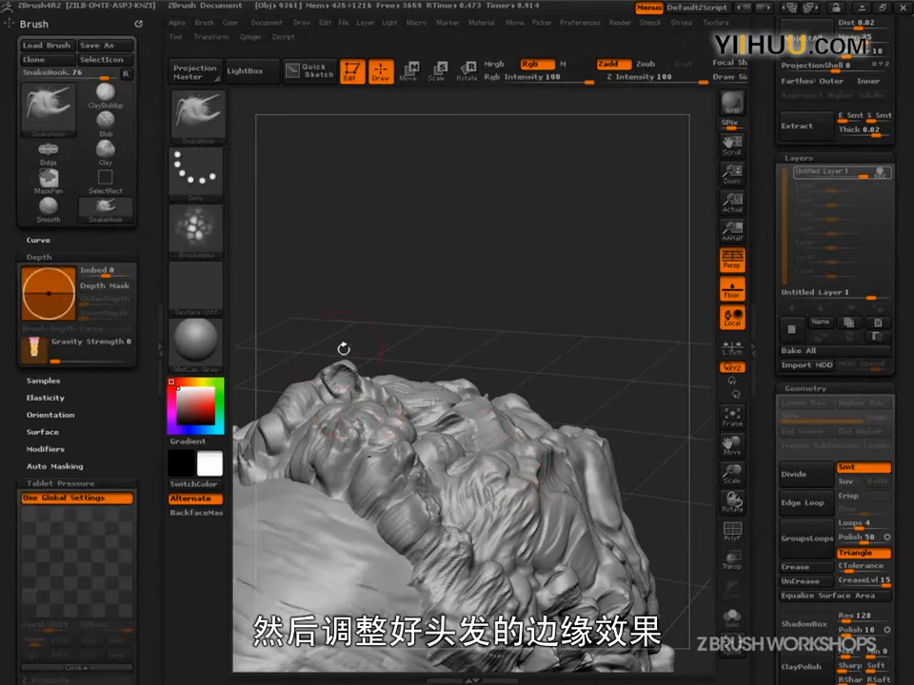
Step: Give SnakeHook Alpha 23 and pull rough strands out of the clumps behind the front hairline
click(224, 228)
click(333, 356)
mouse_move(520, 483)
mouse_down()
mouse_move(524, 465)
mouse_move(443, 440)
mouse_up()
key(s)
key(s)
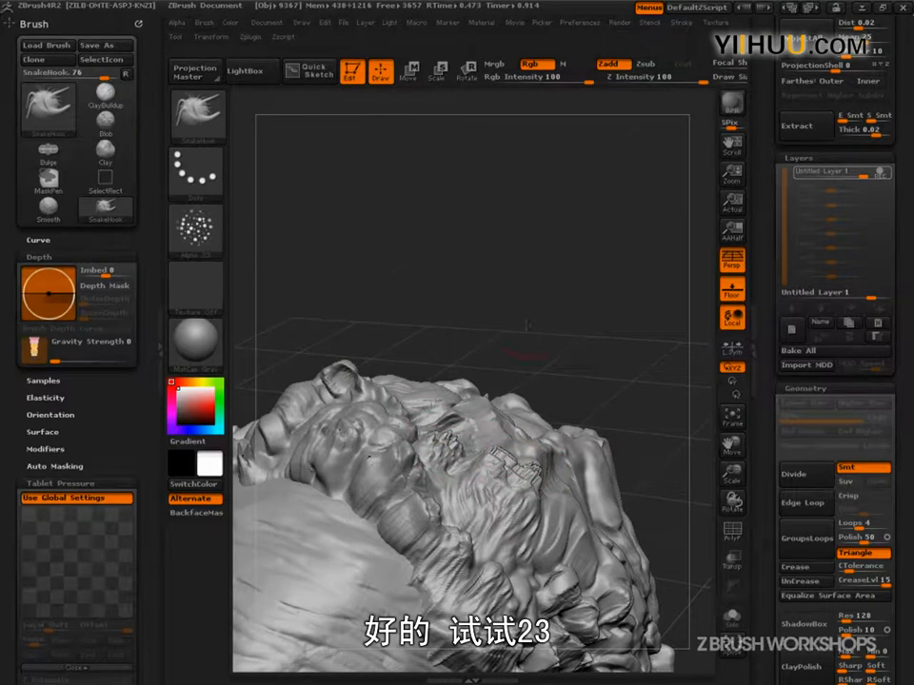
drag(499, 339, 448, 366)
drag(543, 262, 380, 380)
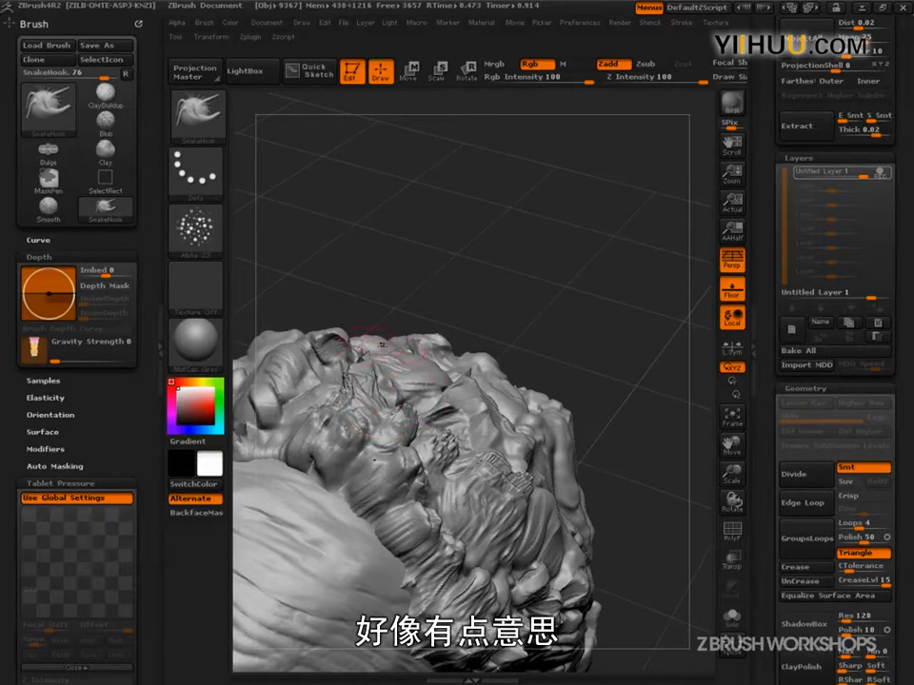
Step: Change the SnakeHook alpha to Alpha 25 and pull pointed tufts along the front hairline
click(196, 228)
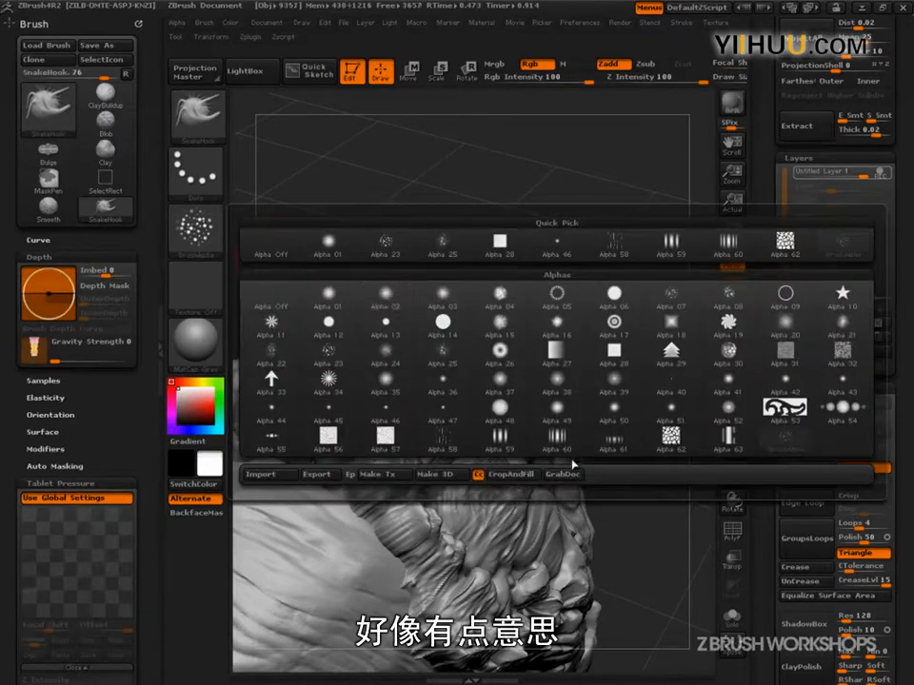
click(496, 381)
click(197, 226)
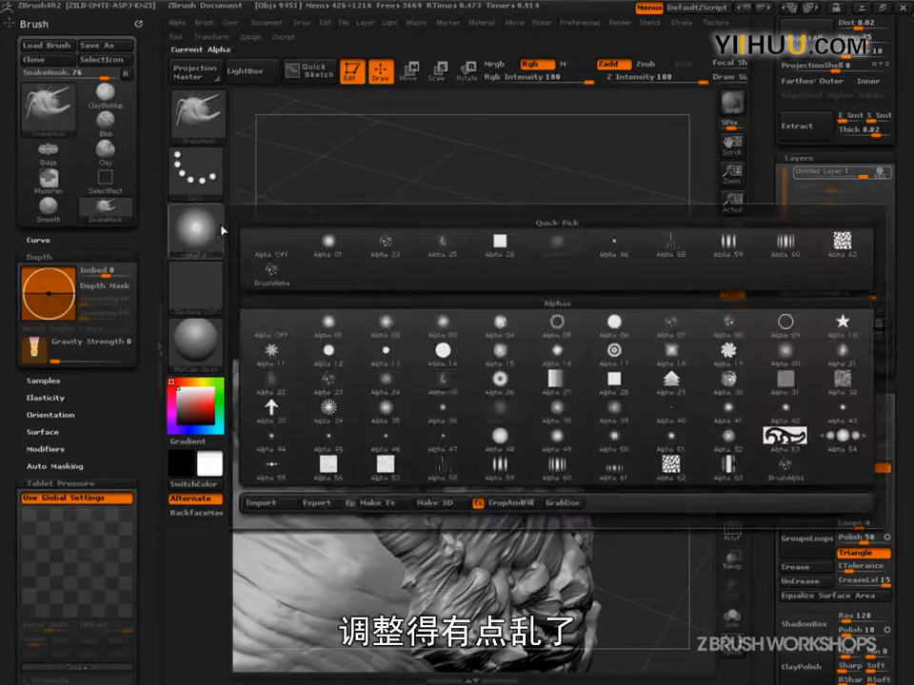
click(452, 410)
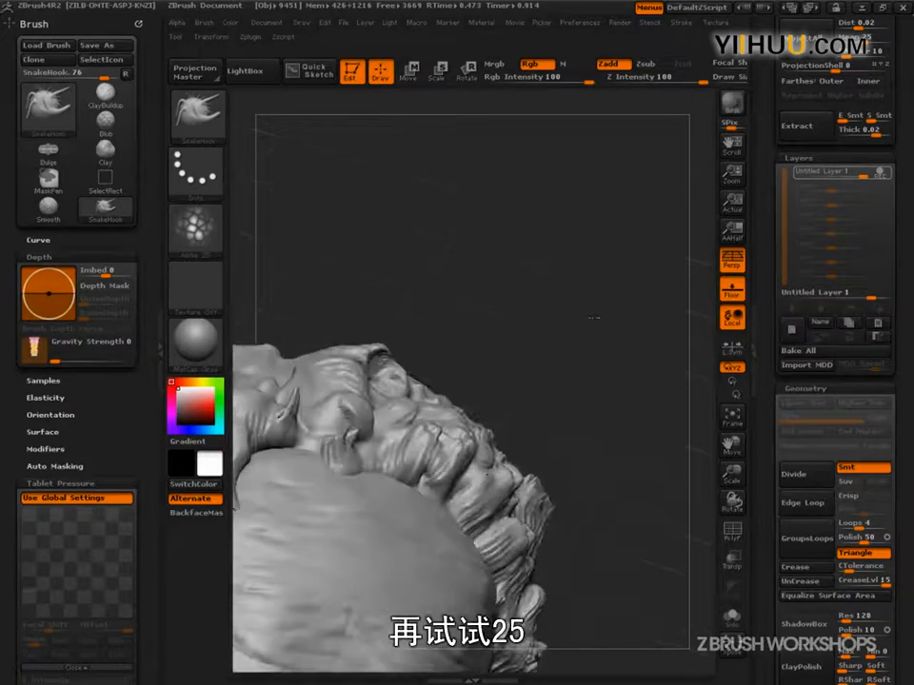
drag(487, 473, 507, 369)
mouse_move(418, 369)
mouse_down()
mouse_move(462, 429)
mouse_move(398, 431)
mouse_up()
mouse_move(495, 314)
mouse_down()
mouse_move(591, 296)
mouse_move(533, 381)
mouse_up()
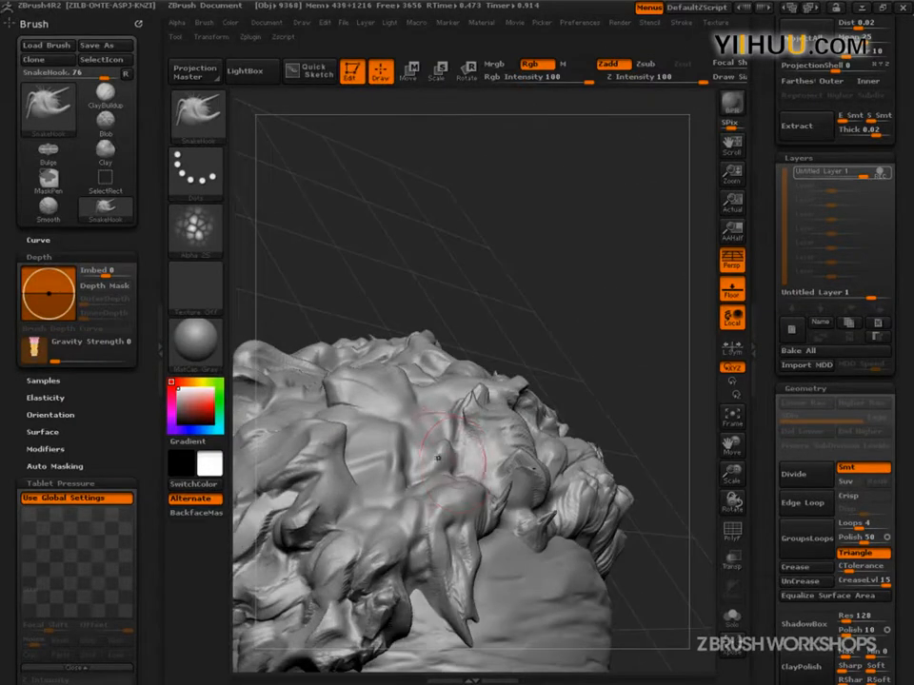
Step: Resize SnakeHook and pull the locks just behind the pointed forehead tuft upward
drag(597, 331, 644, 320)
key(s)
drag(490, 409, 489, 382)
key(s)
drag(575, 327, 585, 440)
click(579, 357)
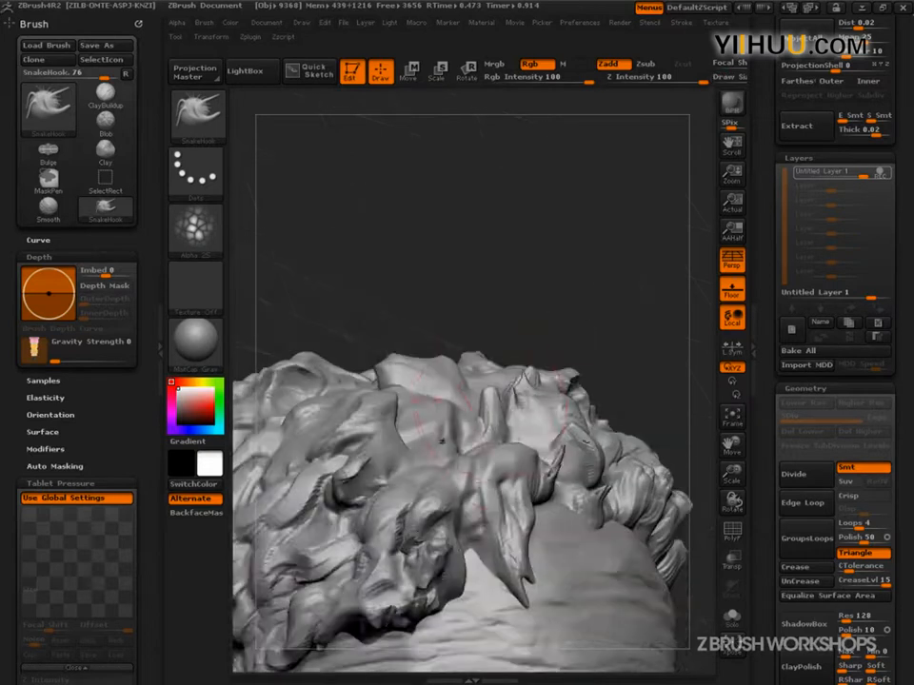
Step: Adjust the SnakeHook size and pull locks along the temple hairline, undoing the last pull
mouse_move(514, 352)
mouse_down()
mouse_move(542, 293)
mouse_move(577, 285)
mouse_move(606, 263)
mouse_up()
key(s)
drag(425, 492, 407, 492)
key(s)
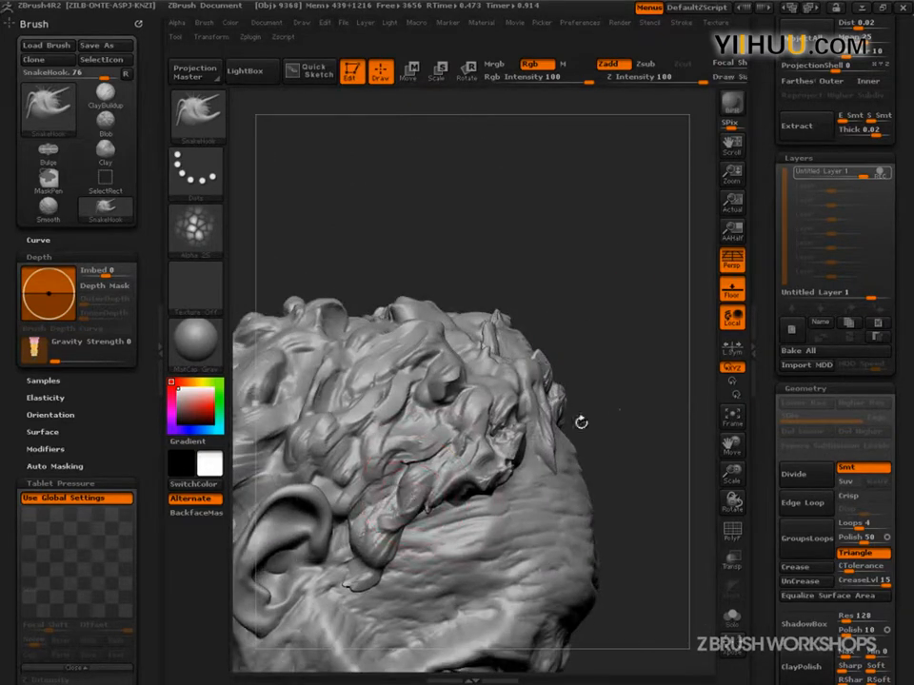
drag(614, 400, 537, 419)
drag(376, 511, 377, 500)
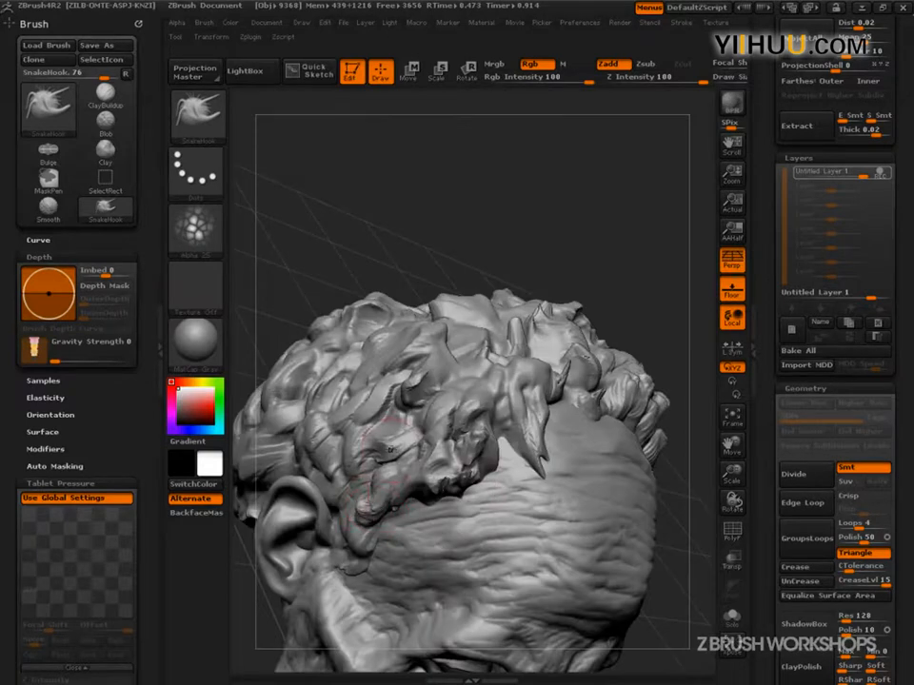
key(ctrl+z)
Step: Pull the locks above the ear sideways and raise the tuft on top of the head with SnakeHook
drag(419, 359, 380, 352)
mouse_move(514, 238)
mouse_down()
mouse_move(561, 240)
mouse_move(601, 302)
mouse_move(529, 390)
mouse_move(348, 373)
mouse_move(429, 379)
mouse_up()
mouse_move(440, 522)
mouse_down()
mouse_move(408, 439)
mouse_move(530, 316)
mouse_up()
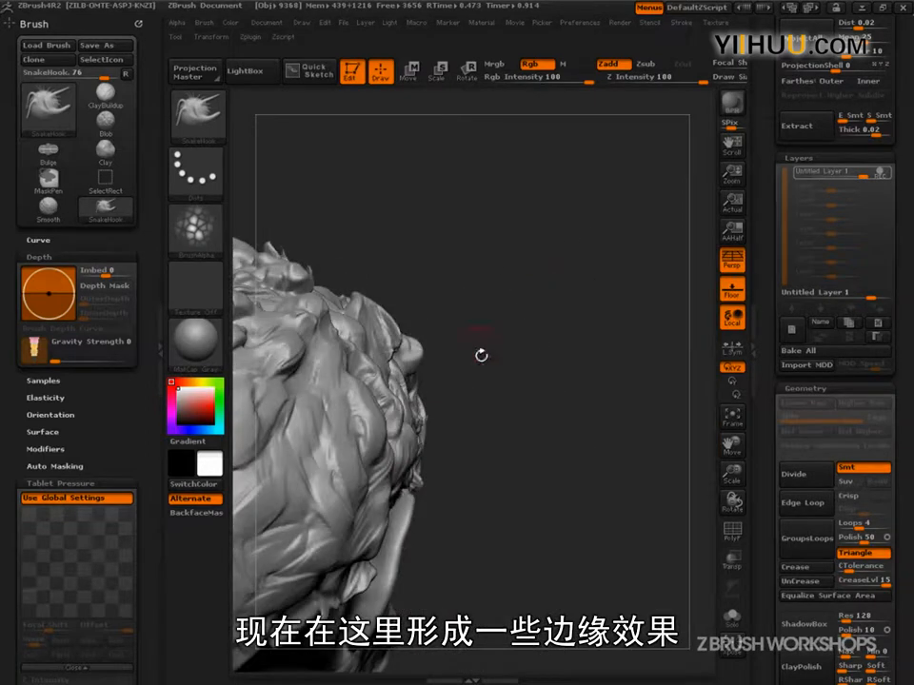
drag(450, 425, 271, 388)
mouse_move(395, 409)
mouse_down()
mouse_move(423, 286)
mouse_move(345, 398)
mouse_up()
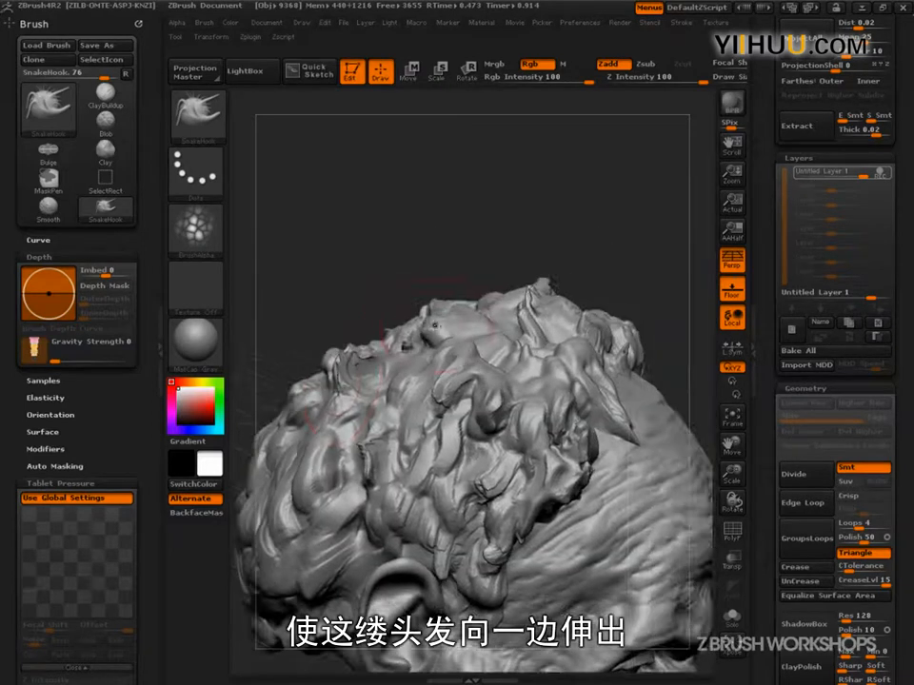
drag(344, 195, 457, 310)
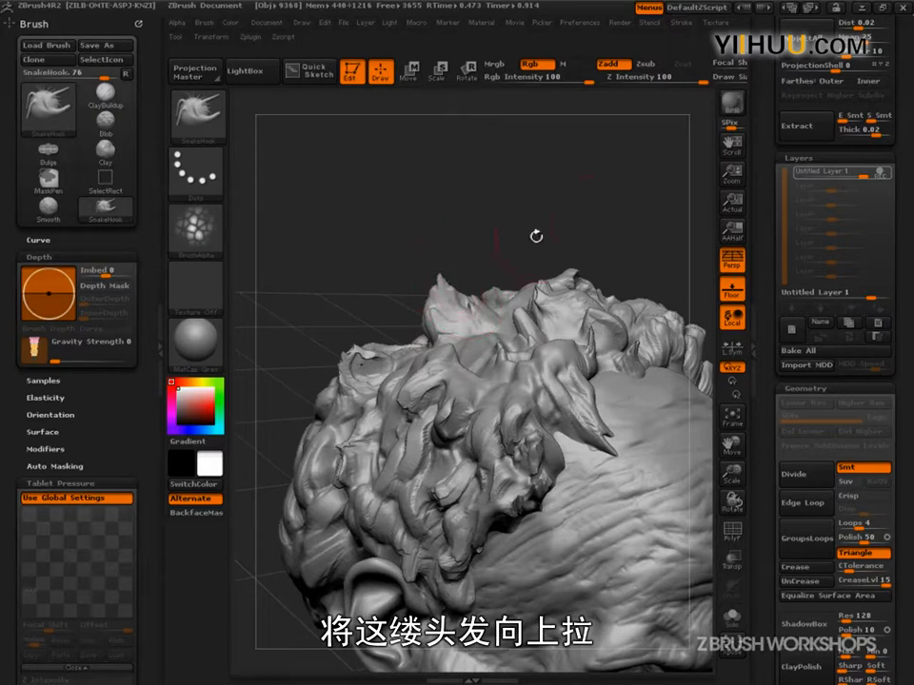
drag(501, 247, 457, 200)
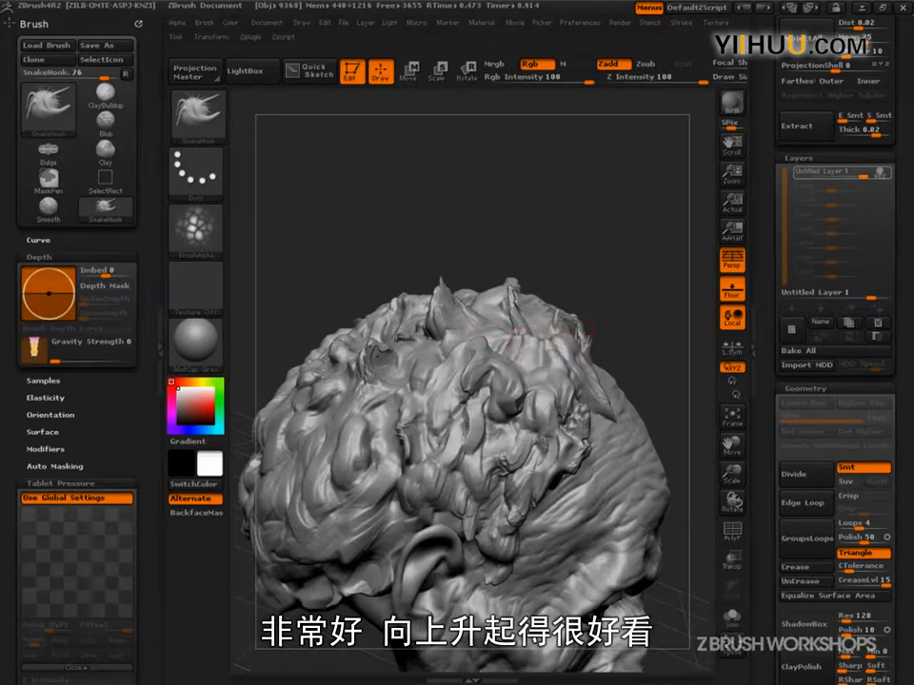
Step: Set a new SnakeHook draw size and lift more locks across the top and side of the head
drag(612, 265, 552, 323)
key(ctrl)
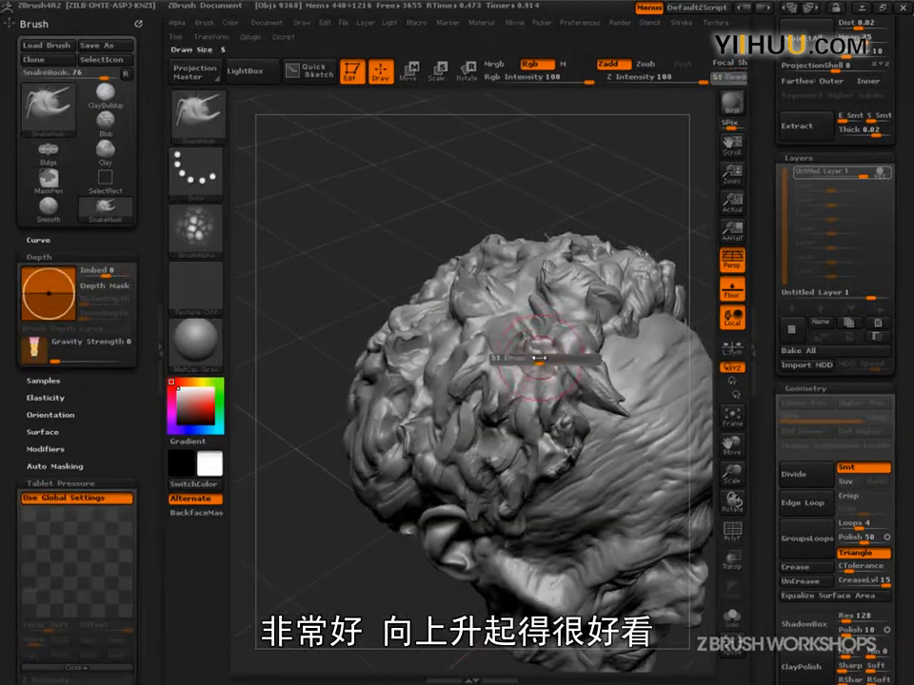
mouse_move(519, 357)
mouse_down()
mouse_move(505, 338)
mouse_move(514, 347)
mouse_up()
mouse_move(624, 203)
mouse_down()
mouse_move(663, 234)
mouse_move(641, 323)
mouse_move(657, 300)
mouse_move(457, 339)
mouse_up()
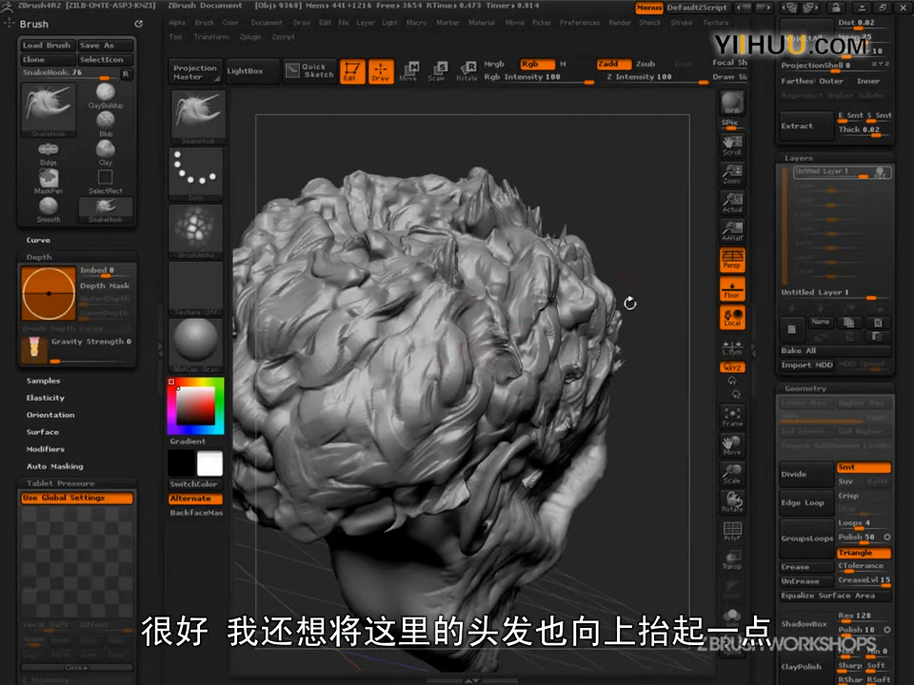
drag(658, 383, 457, 401)
drag(314, 499, 447, 524)
Step: Redirect the locks behind the ear and pull a curved lock outward near the crown with SnakeHook
drag(664, 352, 343, 476)
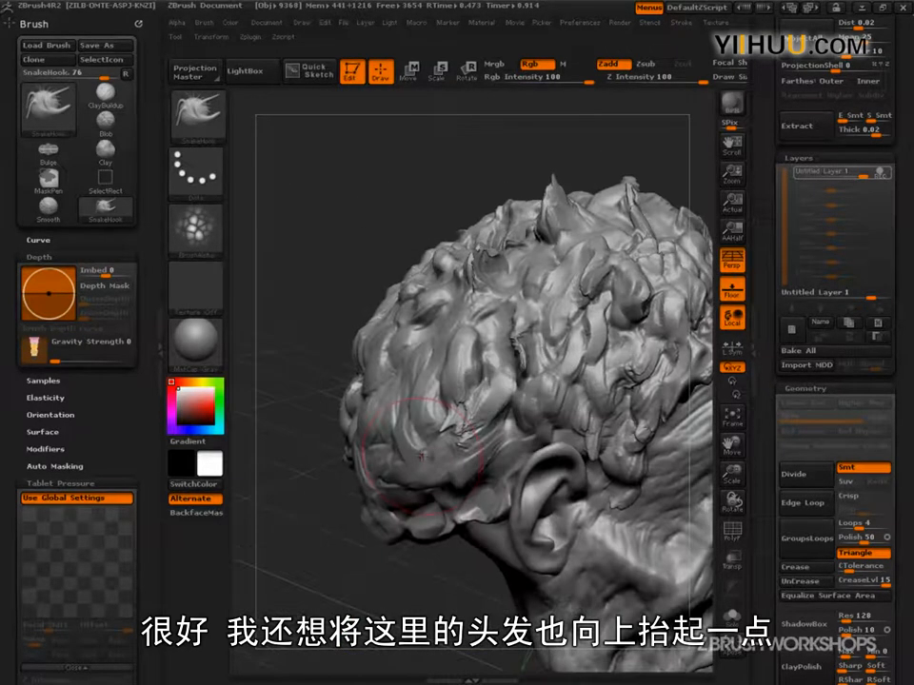
drag(430, 516, 383, 391)
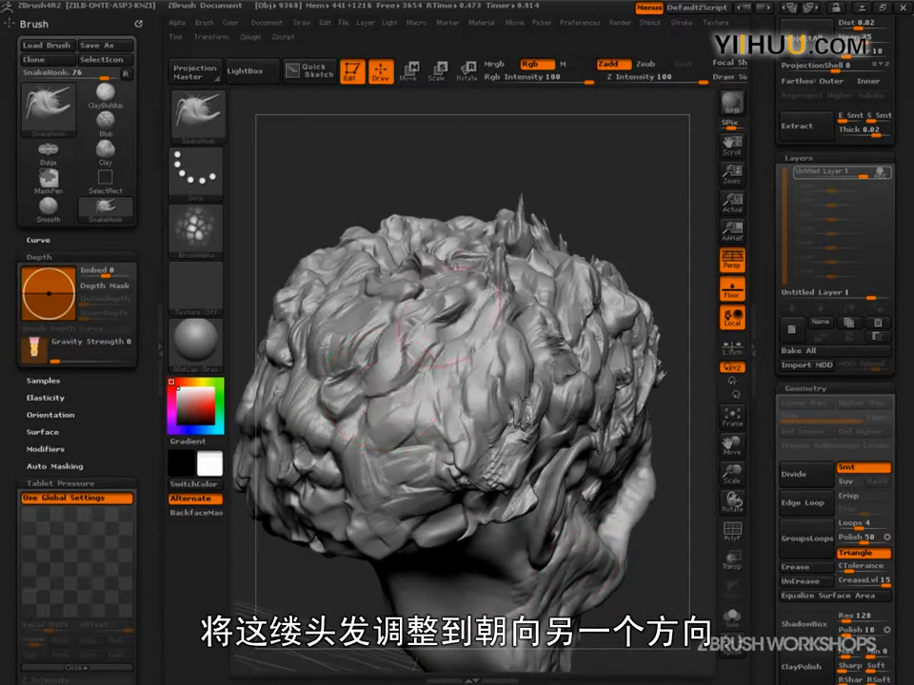
drag(666, 249, 657, 271)
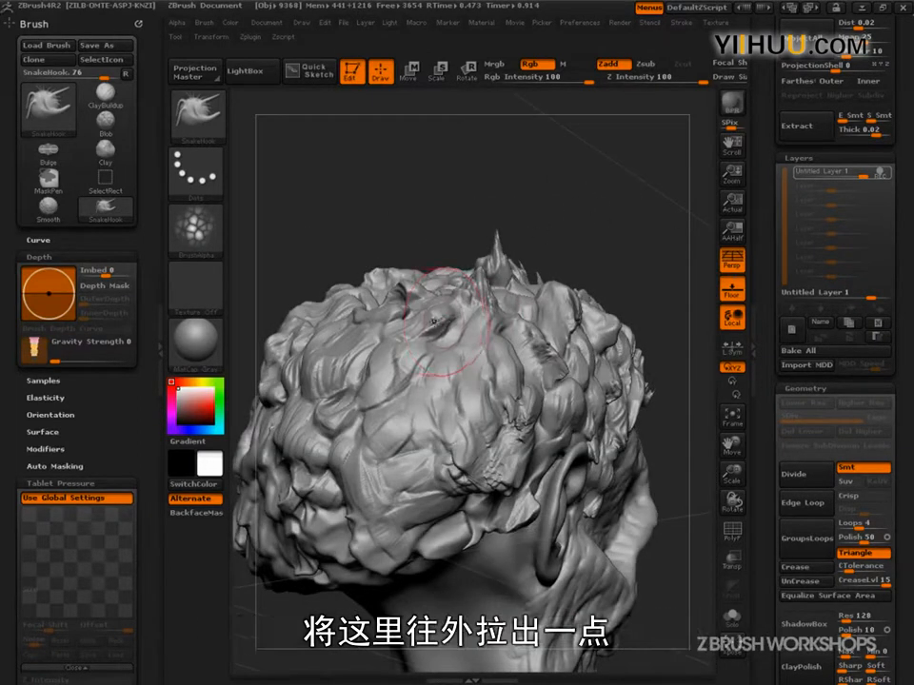
drag(428, 285, 455, 333)
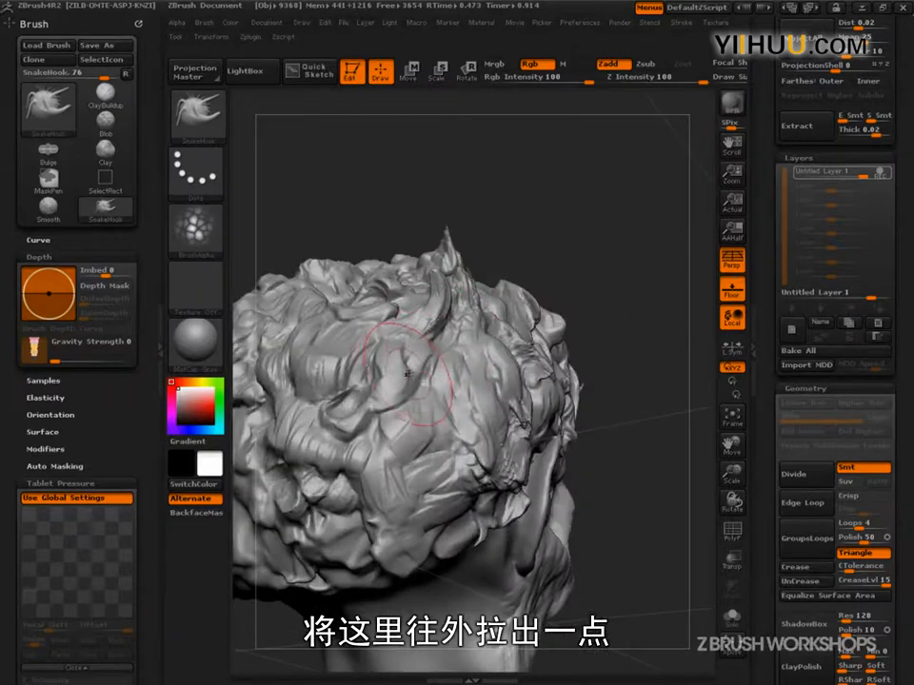
drag(573, 238, 476, 252)
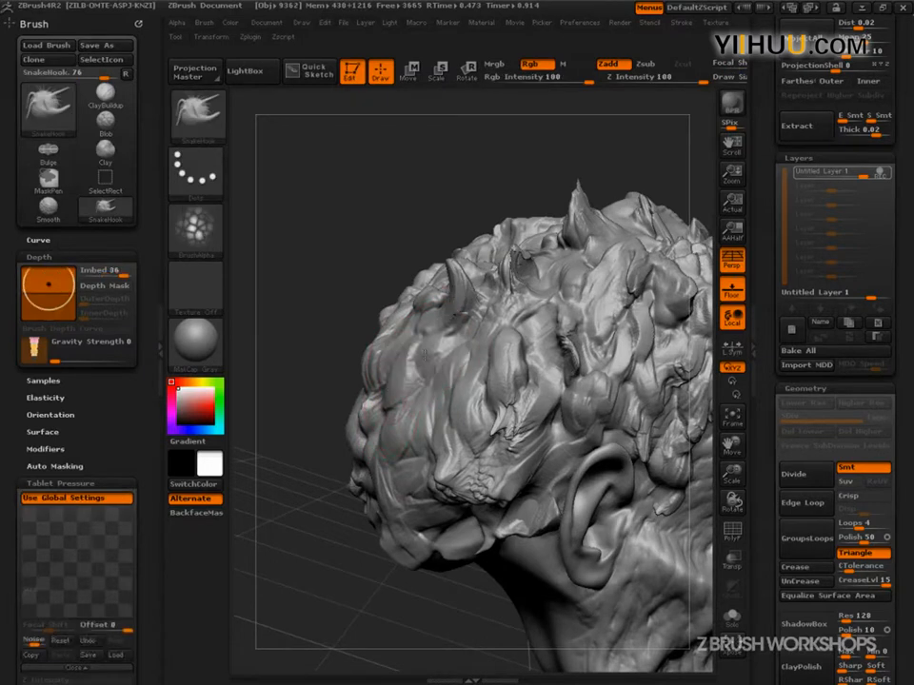
Step: Pull curved SnakeHook locks out of the clumps around the crown swirl and the back of the head
mouse_move(571, 295)
mouse_down()
mouse_move(611, 299)
mouse_move(589, 401)
mouse_move(556, 419)
mouse_up()
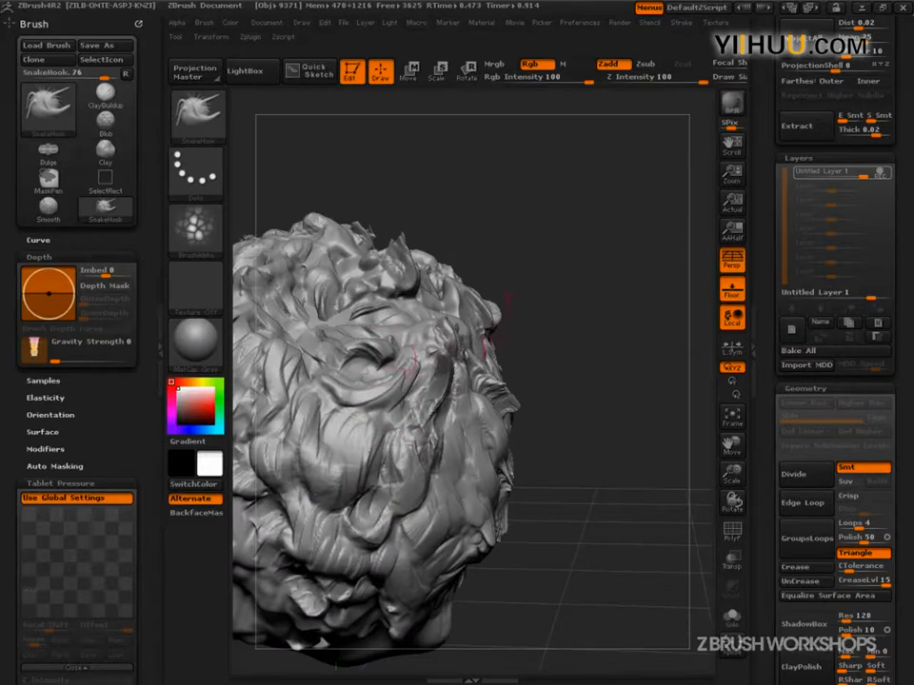
mouse_move(581, 333)
mouse_down()
mouse_move(623, 373)
mouse_move(594, 396)
mouse_move(626, 471)
mouse_move(518, 411)
mouse_up()
drag(552, 308, 495, 304)
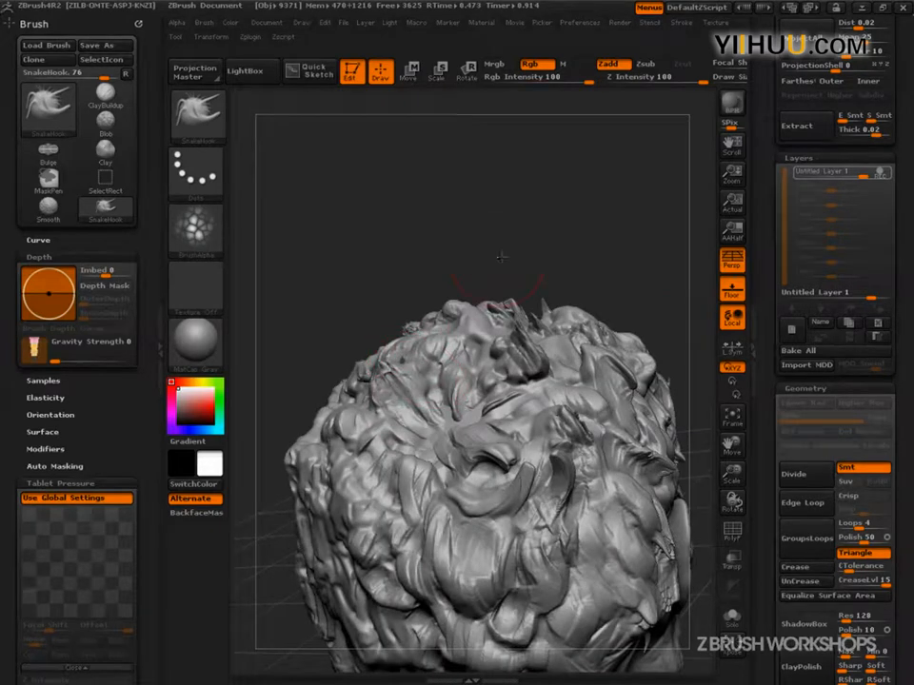
drag(501, 257, 419, 354)
drag(466, 286, 584, 328)
drag(569, 444, 496, 442)
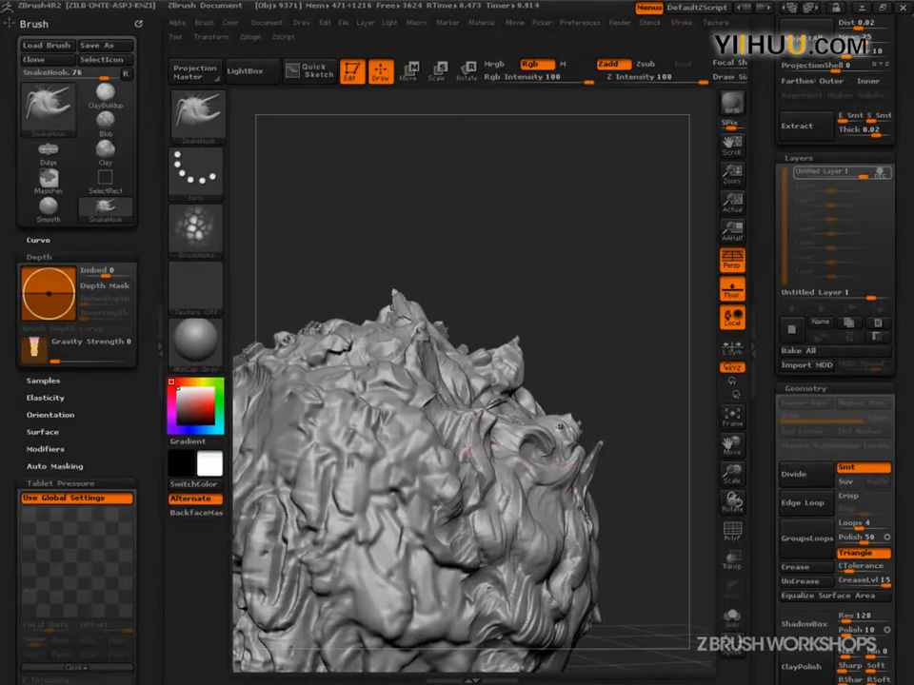
Step: Pull tufts out of the smooth clumps on the opposite side and top of the head with SnakeHook
drag(481, 493, 446, 539)
drag(633, 336, 470, 380)
mouse_move(250, 329)
mouse_down()
mouse_move(258, 350)
mouse_move(303, 379)
mouse_move(645, 382)
mouse_move(630, 411)
mouse_move(651, 434)
mouse_move(671, 436)
mouse_move(638, 418)
mouse_up()
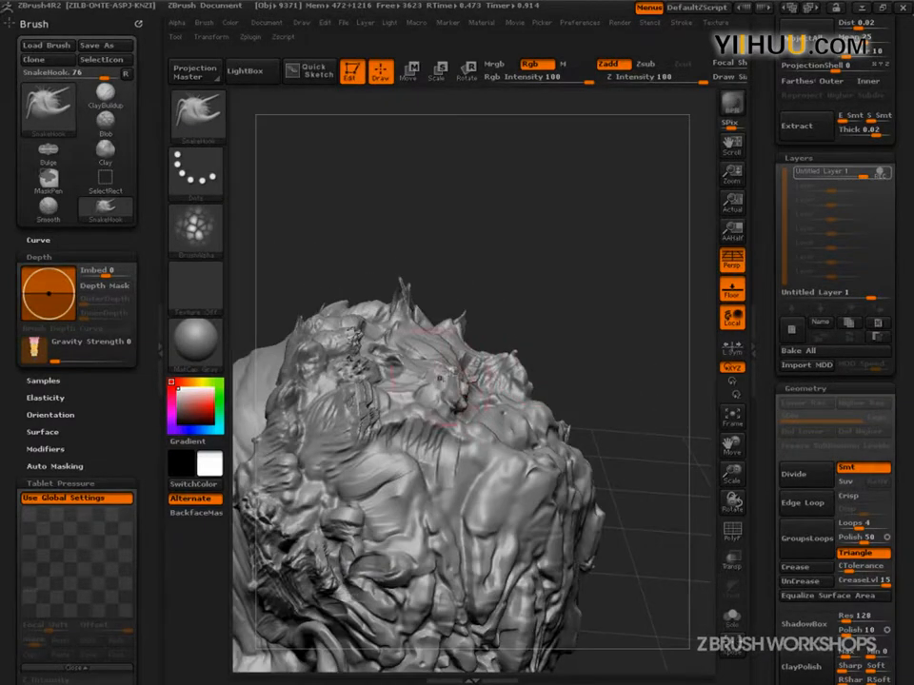
mouse_move(467, 418)
mouse_down()
mouse_move(594, 296)
mouse_move(474, 388)
mouse_up()
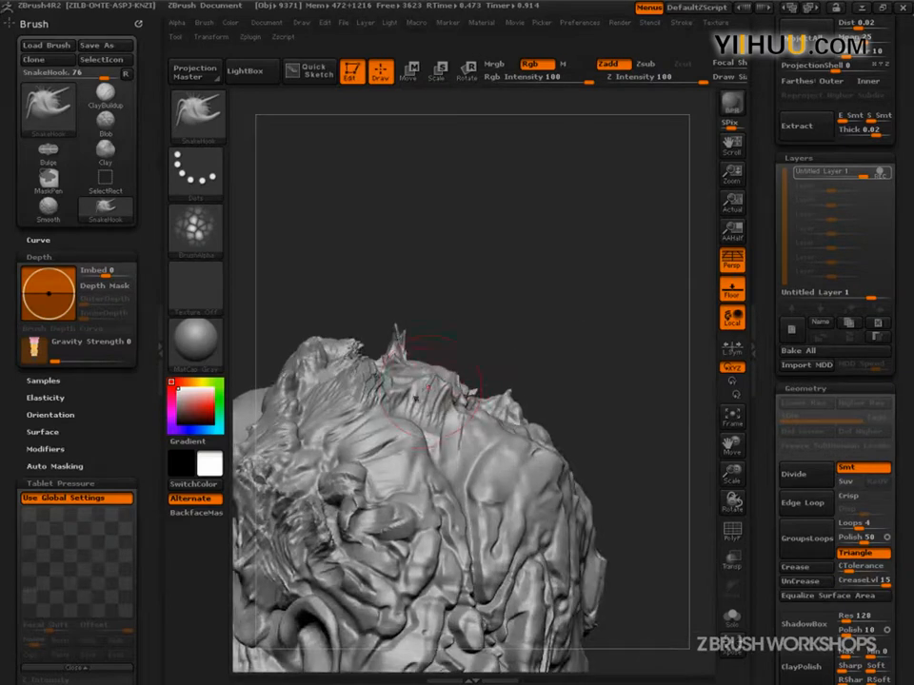
mouse_move(554, 335)
mouse_down()
mouse_move(626, 475)
mouse_move(667, 472)
mouse_move(659, 486)
mouse_move(467, 448)
mouse_up()
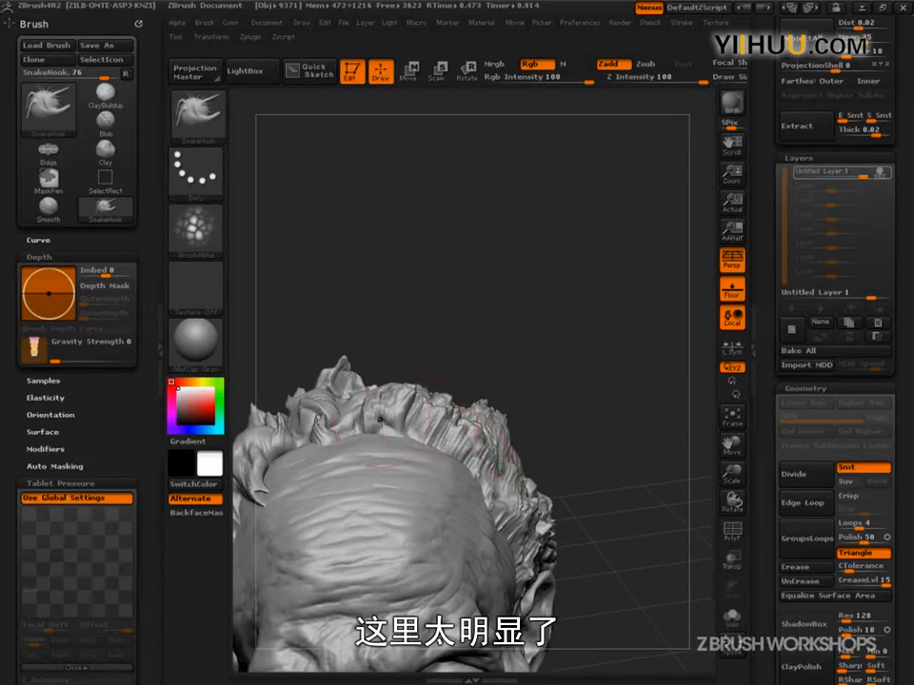
Step: Switch back to ClayBuildup and break up the hard hair edge along the forehead
key(1)
drag(577, 401, 548, 434)
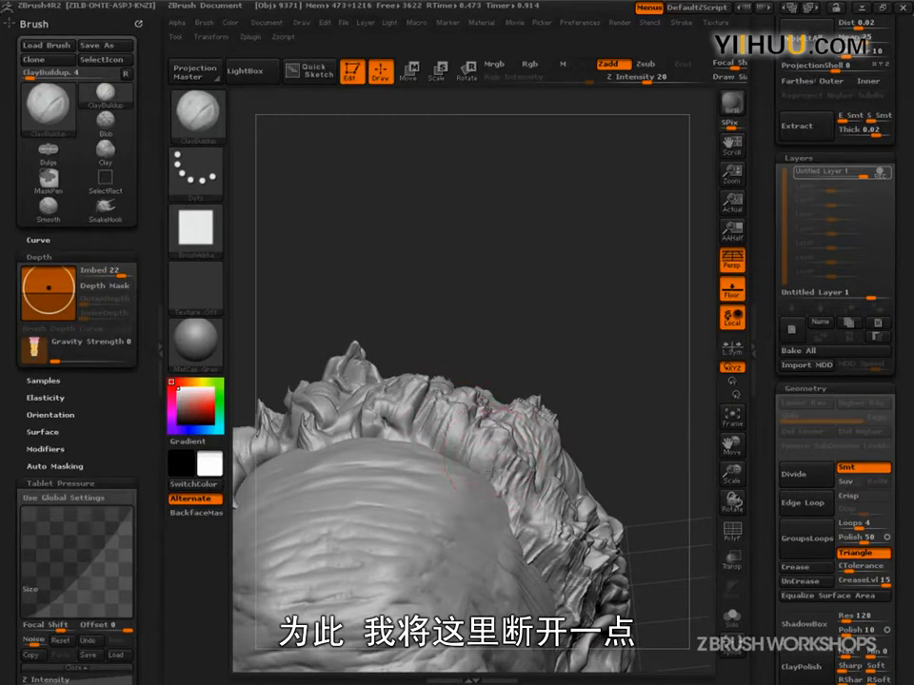
mouse_move(508, 503)
mouse_down()
mouse_move(504, 465)
mouse_move(512, 536)
mouse_up()
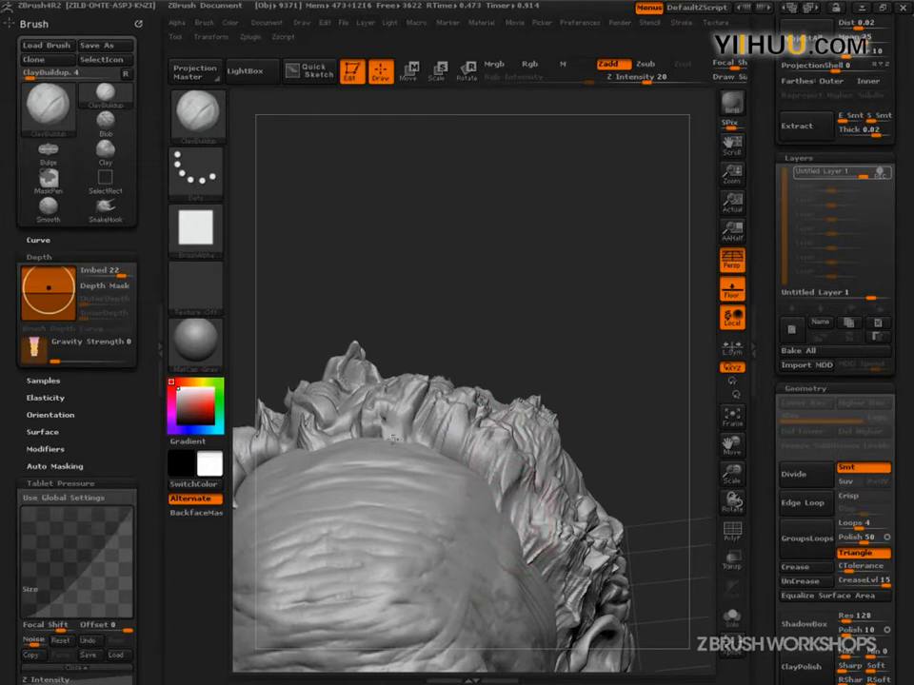
Step: Stop recording on Untitled Layer 1 and set its intensity to 2.6403 to exaggerate the sculpted hair
key(f)
alt+drag(594, 392, 622, 489)
drag(639, 402, 636, 374)
alt+drag(517, 358, 662, 337)
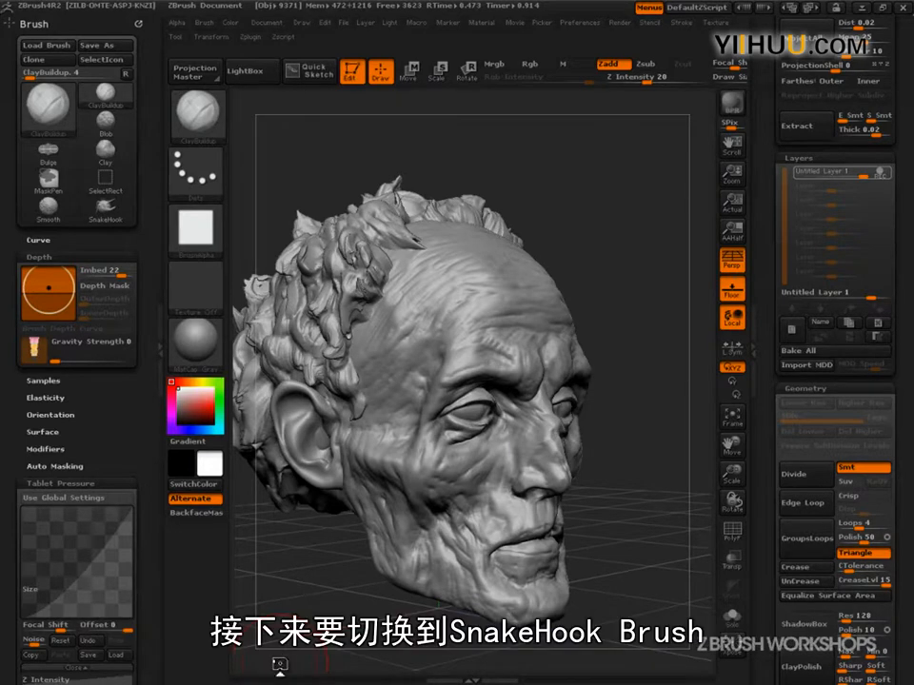
mouse_move(280, 661)
mouse_down()
mouse_move(636, 607)
mouse_move(651, 667)
mouse_move(679, 603)
mouse_move(653, 614)
mouse_move(637, 575)
mouse_move(699, 619)
mouse_up()
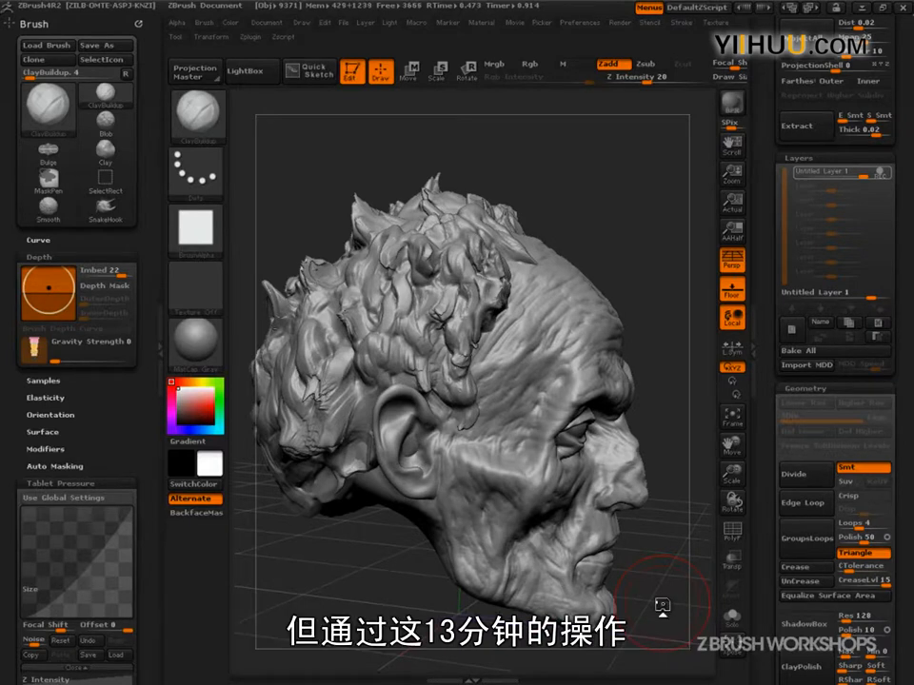
mouse_move(860, 198)
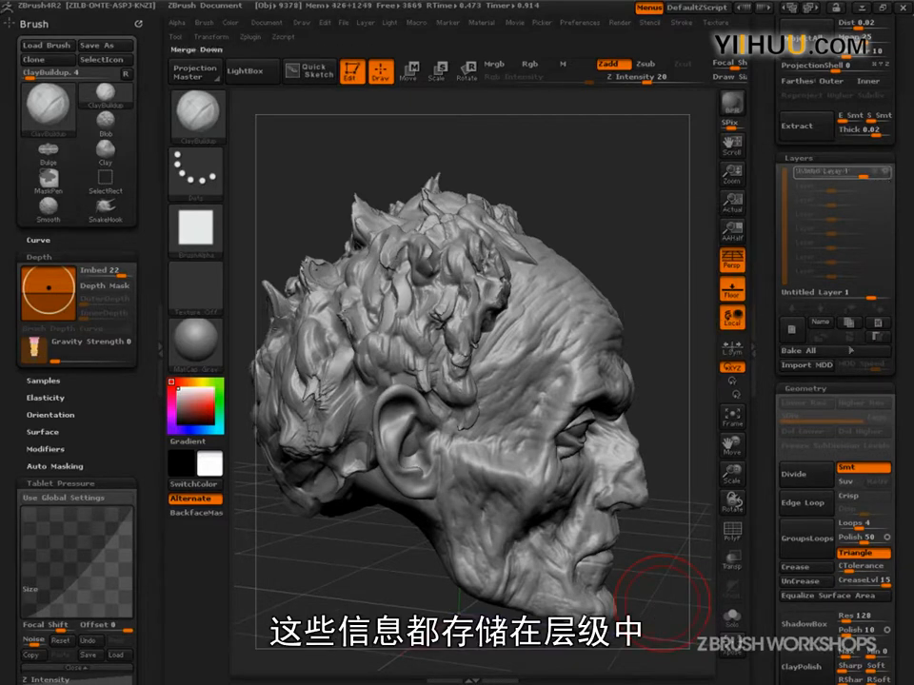
drag(878, 295, 880, 297)
drag(700, 546, 668, 590)
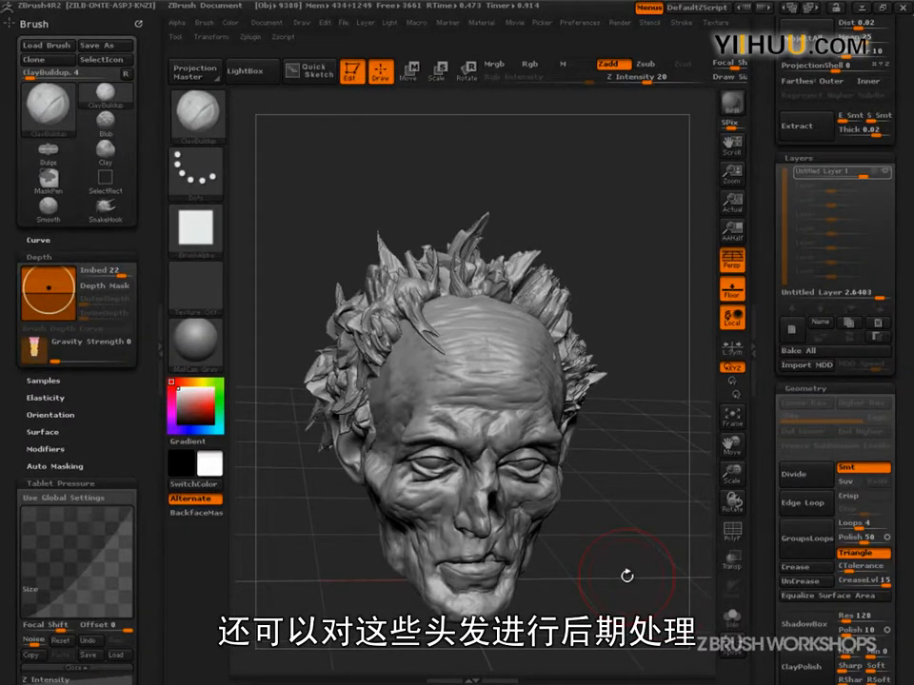
Step: Create a second layer and smooth the sculpted hair on it with the Polish deformation
click(156, 331)
drag(557, 480, 648, 493)
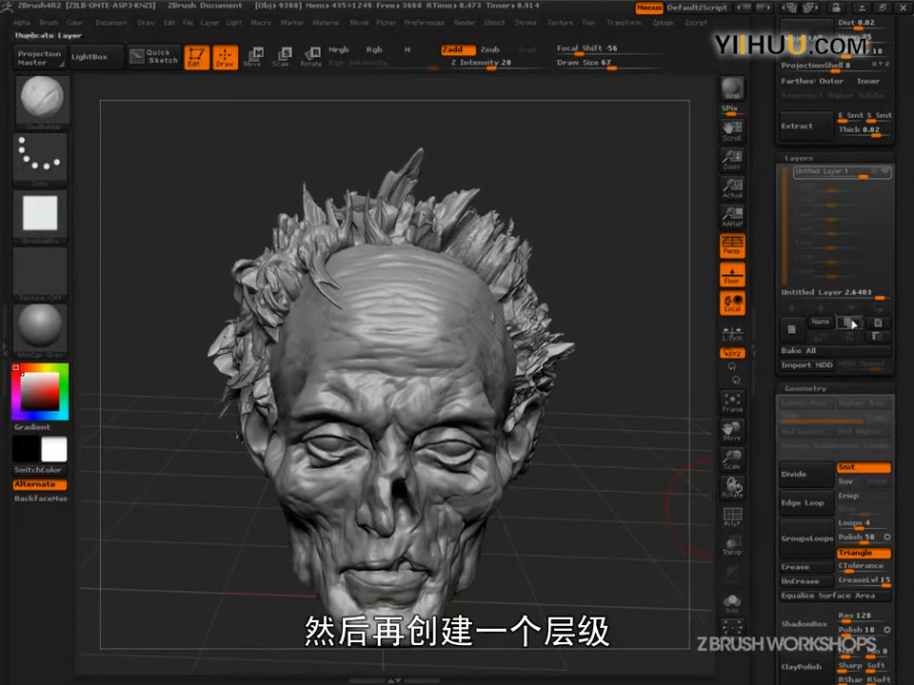
click(791, 329)
drag(767, 571, 775, 164)
drag(840, 471, 847, 294)
click(807, 345)
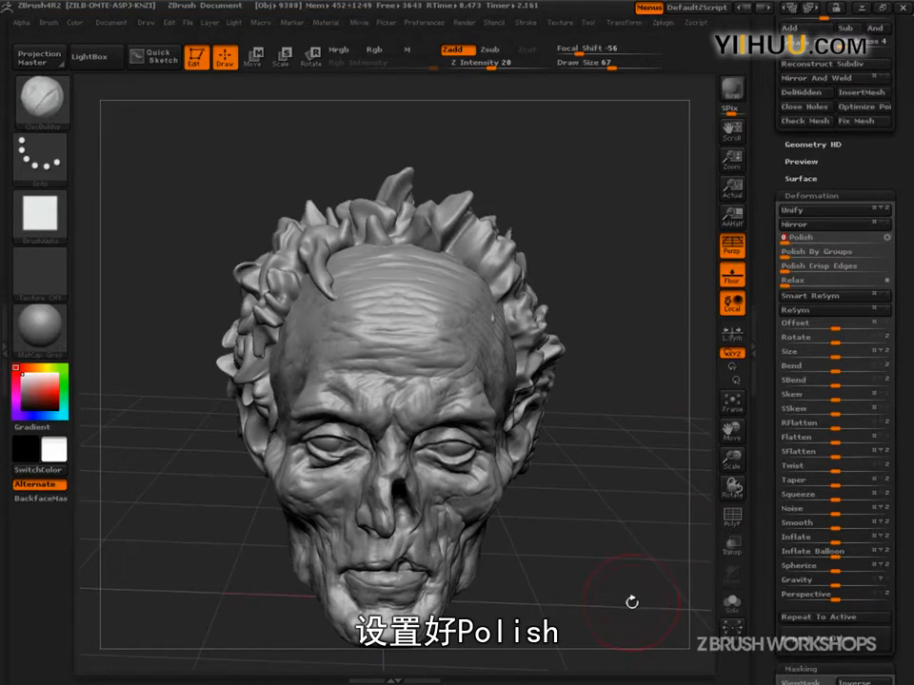
Step: Stop recording on the polish layer and set its intensity to -0.2666 to sharpen the hair strands
scroll(843, 365, up, 10)
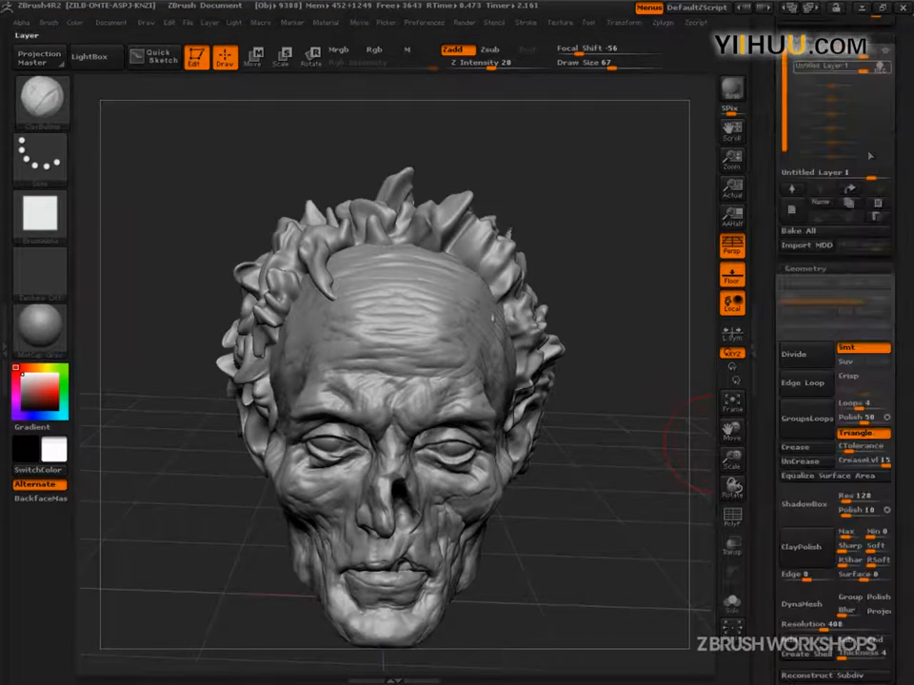
drag(858, 70, 816, 74)
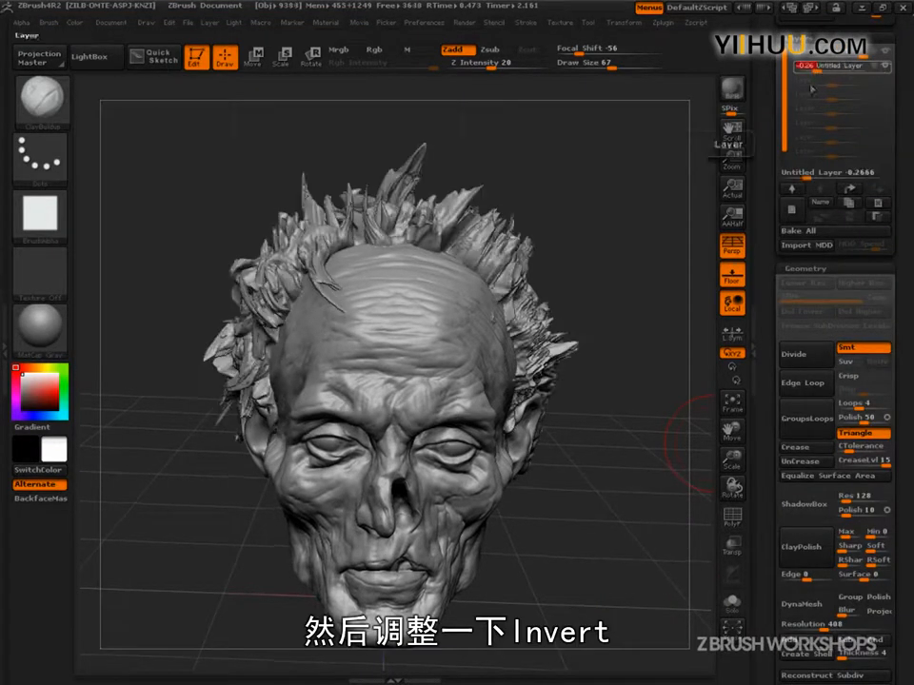
drag(620, 365, 626, 509)
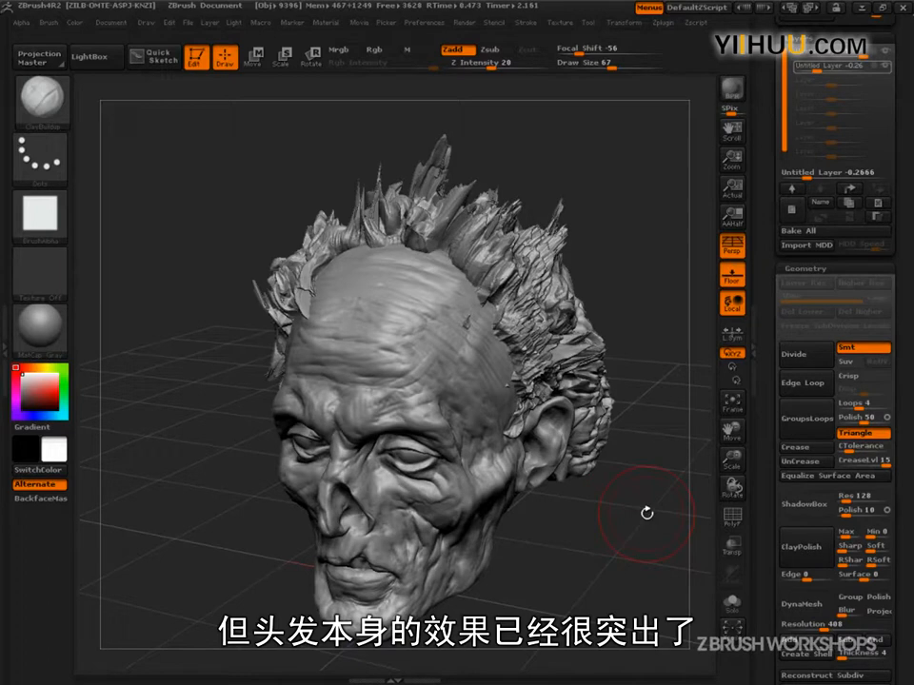
Step: Drop a snapshot of the head onto the canvas and move the live model beside it for comparison
drag(644, 512, 514, 554)
key(shift+s)
mouse_move(459, 514)
alt+mouse_down()
mouse_move(681, 607)
mouse_move(669, 599)
mouse_move(670, 657)
mouse_move(673, 637)
alt+mouse_up()
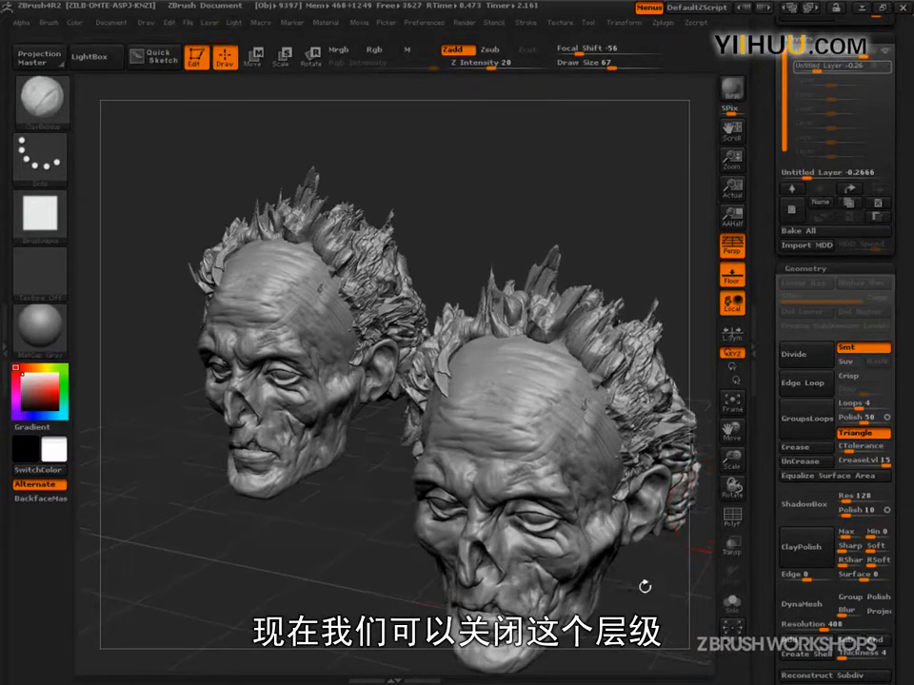
Step: Set the polish layer's intensity to -0.9333 and hide the layer
mouse_move(882, 76)
drag(831, 66, 799, 69)
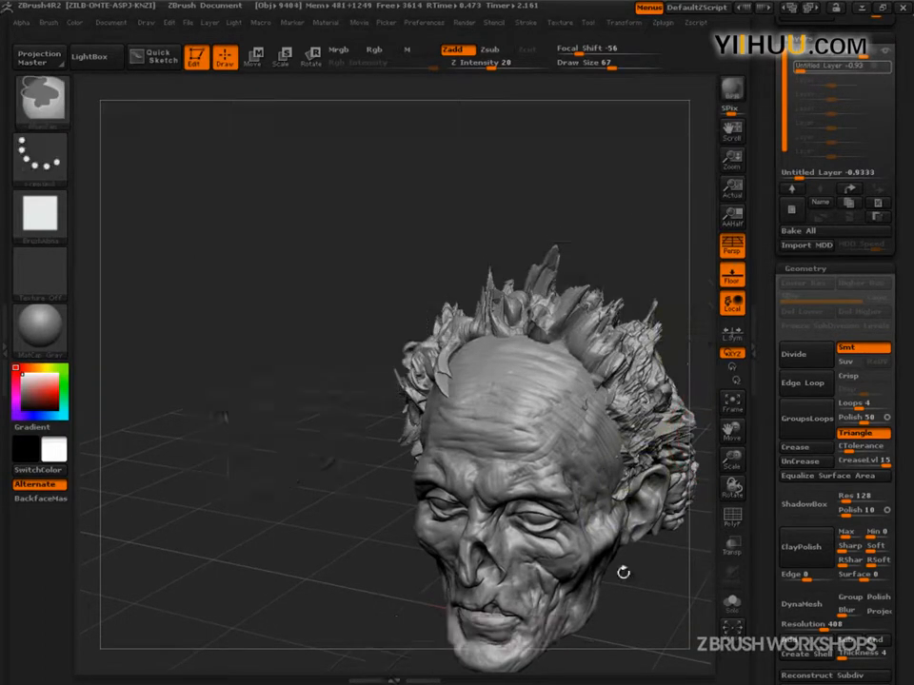
drag(621, 571, 745, 360)
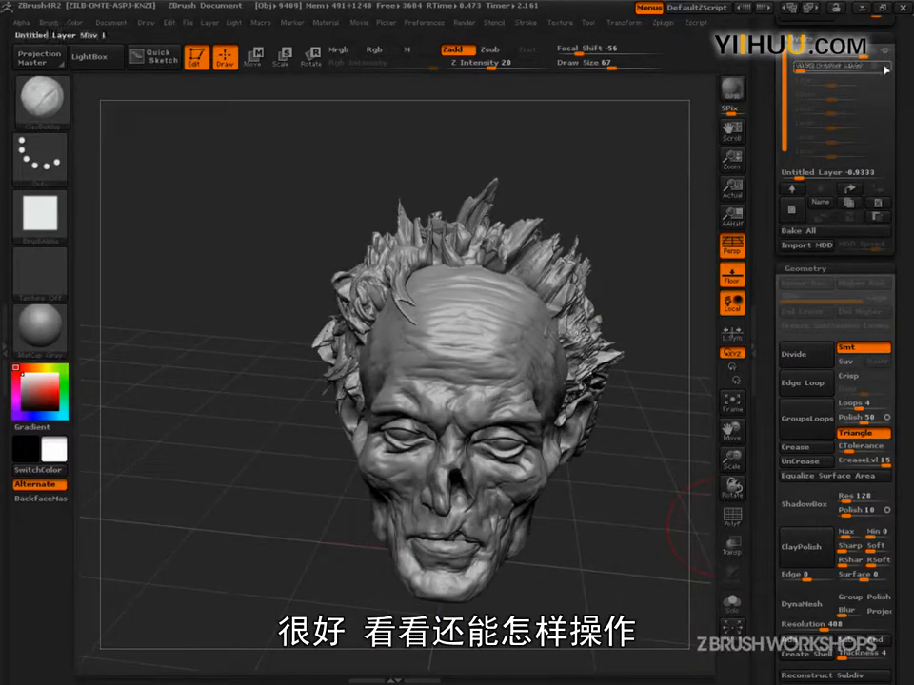
Step: Add a third layer and try the Inflate Balloon deformation on the hair
click(793, 214)
drag(768, 552, 771, 399)
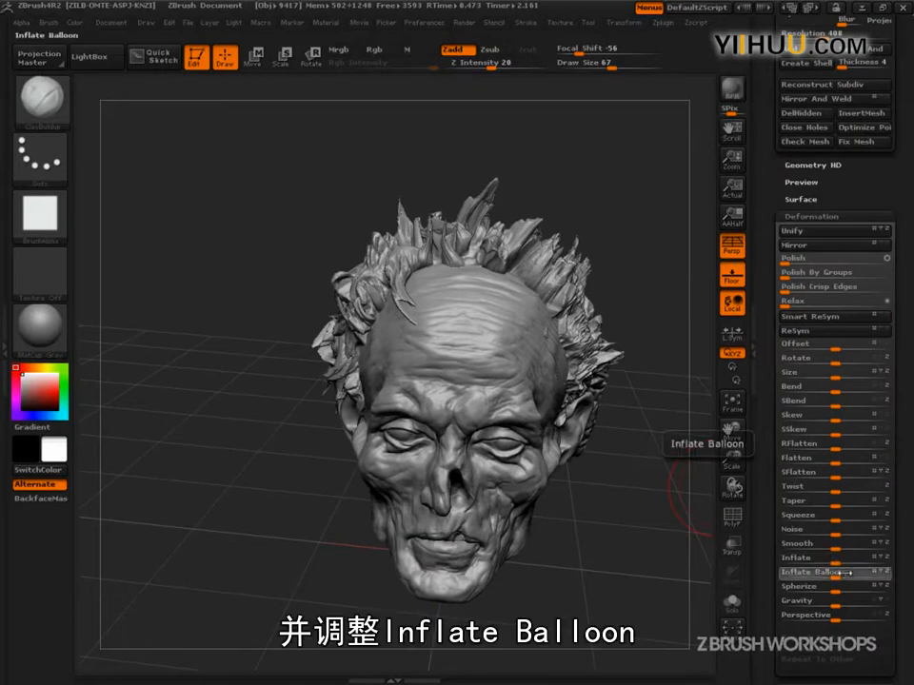
drag(838, 583, 851, 600)
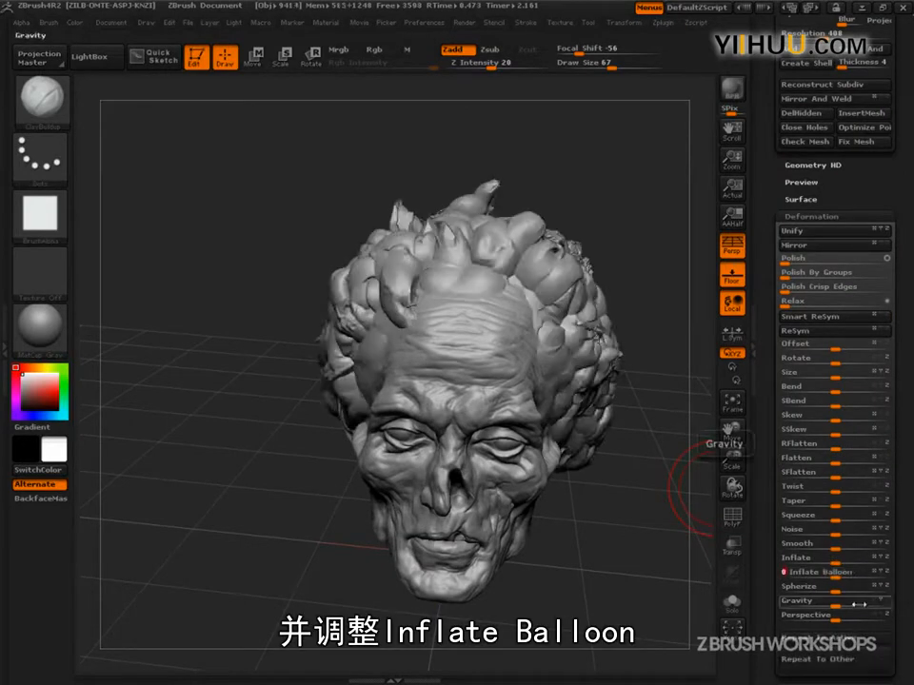
drag(637, 589, 700, 621)
key(ctrl+z)
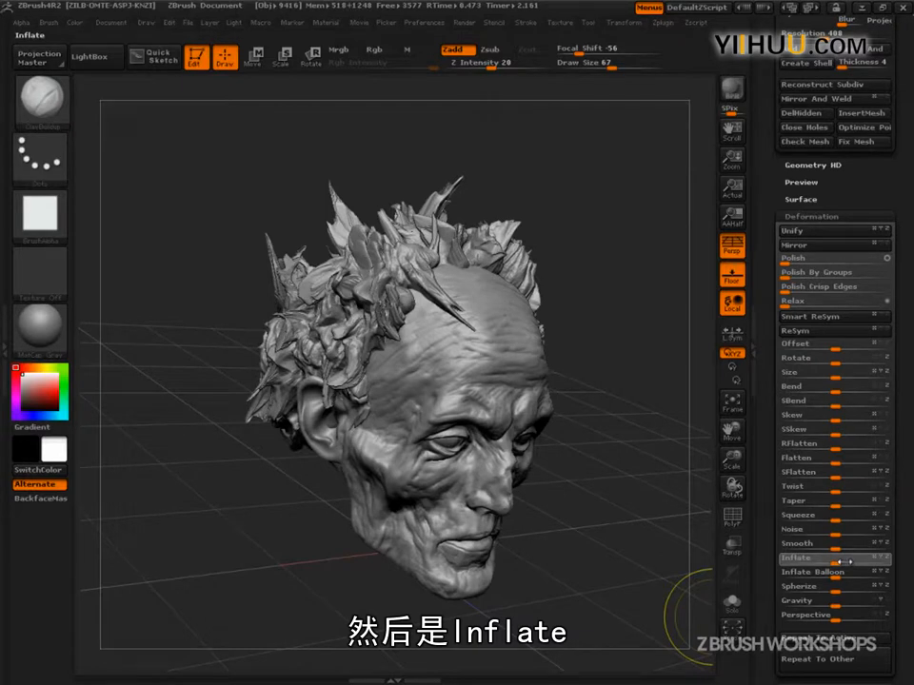
Step: Puff up the hair slightly with the Inflate deformation and stop recording on the third layer
drag(845, 562, 846, 563)
drag(707, 578, 624, 600)
drag(859, 172, 859, 622)
drag(762, 200, 765, 421)
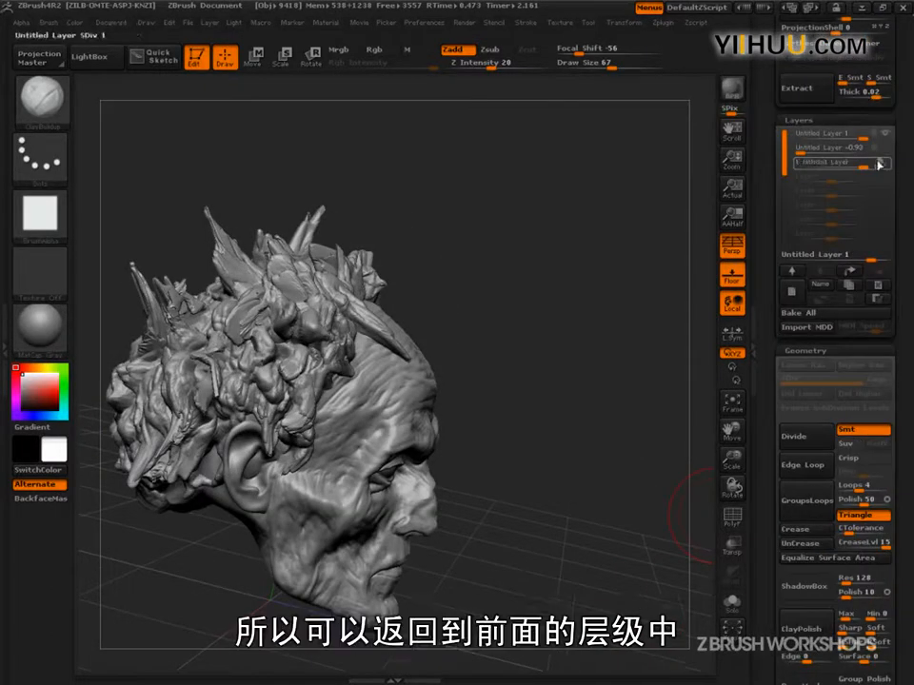
drag(888, 168, 856, 164)
drag(615, 303, 667, 261)
Step: Try an intensity of -1 on the first and third layers and restore both to 1
click(877, 153)
drag(857, 139, 767, 150)
drag(867, 162, 777, 173)
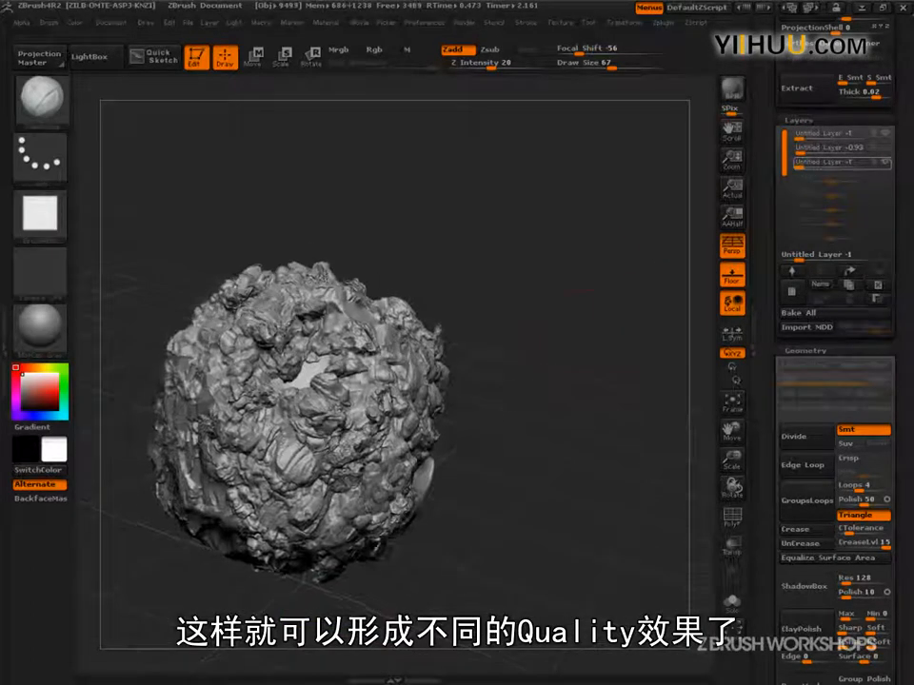
drag(583, 323, 395, 367)
mouse_move(585, 352)
mouse_down()
mouse_move(640, 334)
mouse_move(656, 415)
mouse_move(651, 359)
mouse_move(614, 406)
mouse_move(603, 375)
mouse_move(628, 404)
mouse_move(605, 410)
mouse_move(637, 414)
mouse_move(652, 361)
mouse_up()
drag(859, 163, 871, 133)
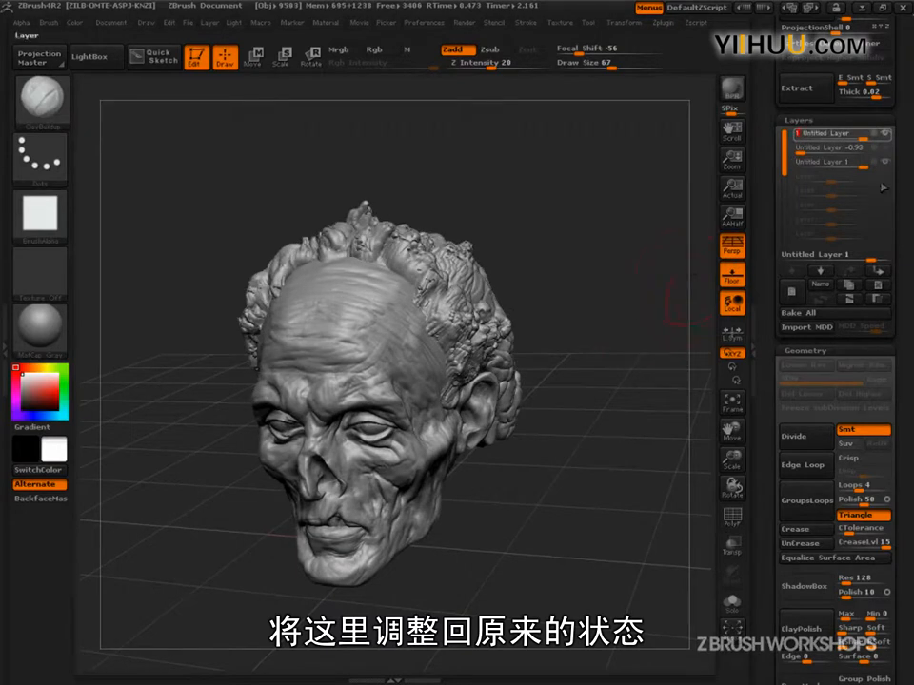
Step: Toggle the inflate layer's visibility and try a stronger intensity to compare the hair shapes
click(884, 163)
click(886, 165)
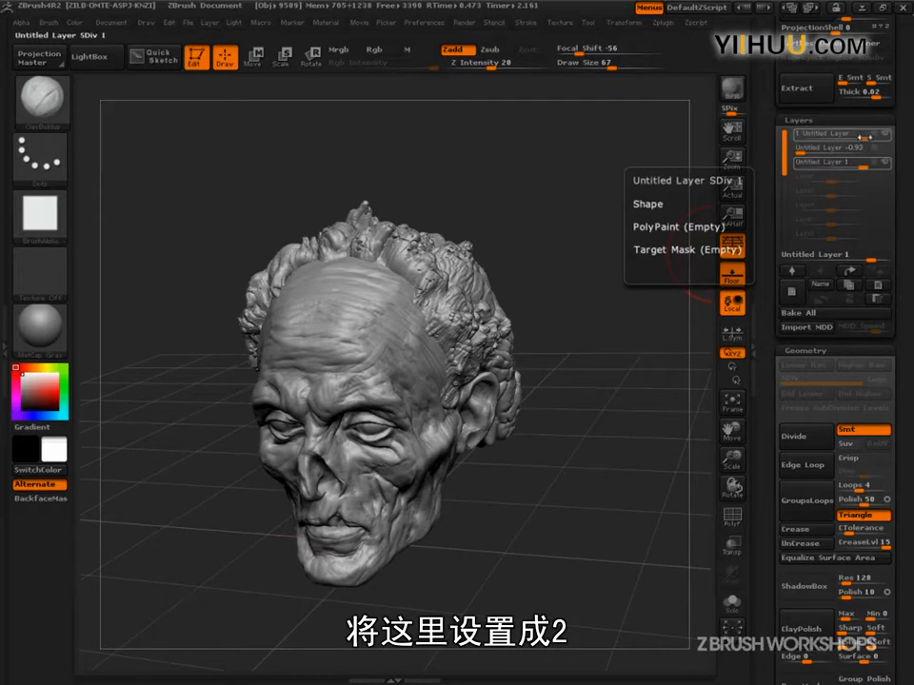
drag(868, 256, 889, 256)
click(887, 165)
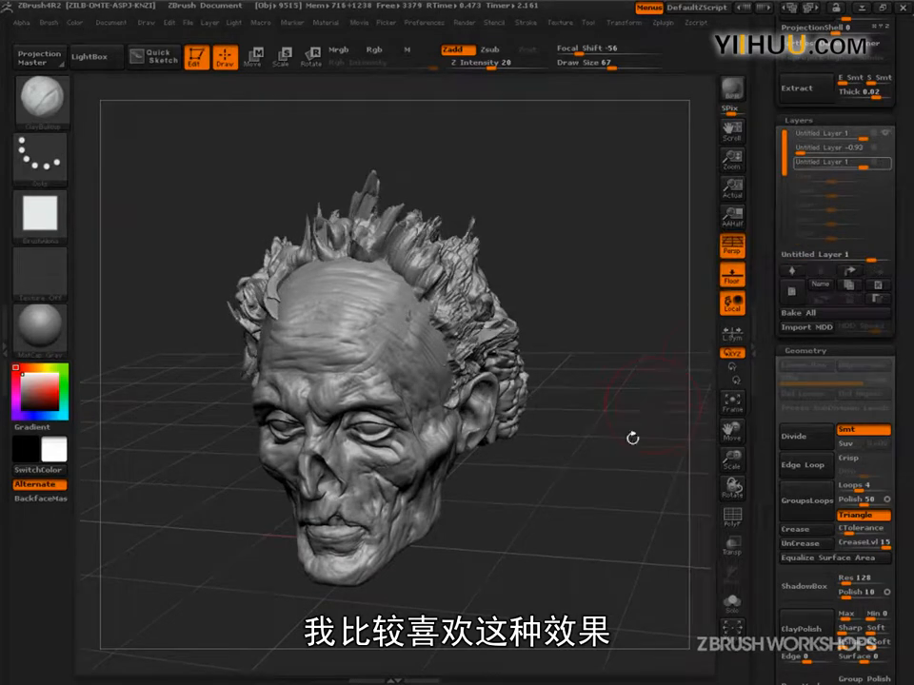
Step: Show the inflate layer at an intensity of 0.5714 to moderate the hair's thickness
drag(649, 411, 680, 390)
drag(861, 166, 852, 167)
drag(624, 514, 648, 540)
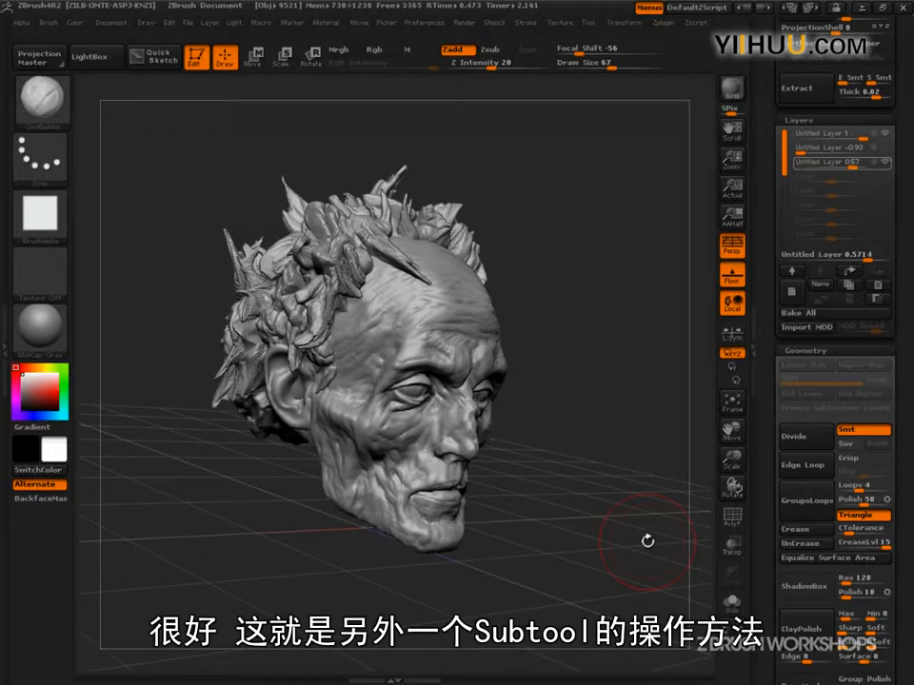